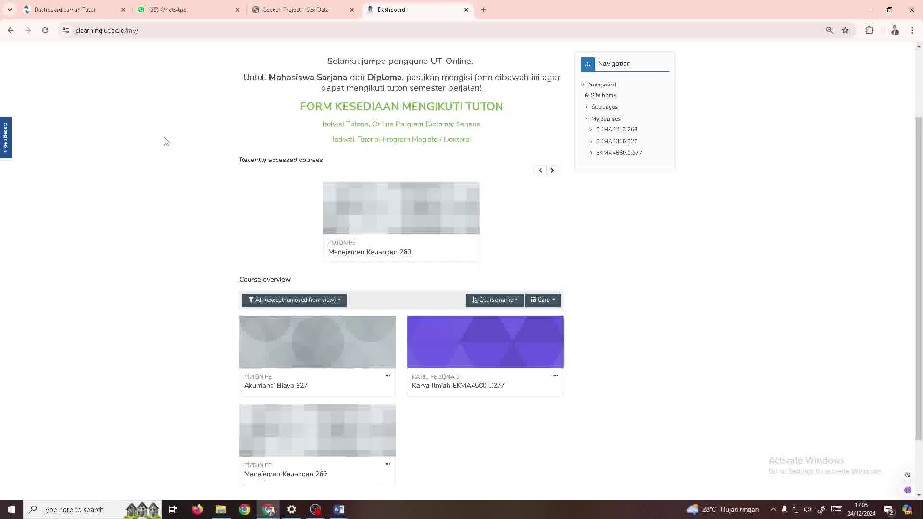
{"action": "scroll", "coordinate": [165, 142], "scroll_direction": "up", "scroll_amount": 1}
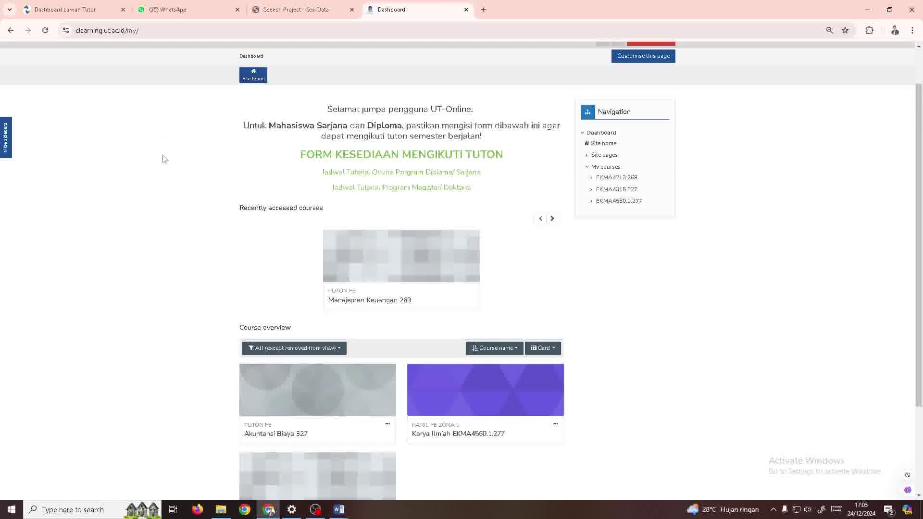
{"action": "scroll", "coordinate": [164, 178], "scroll_direction": "down", "scroll_amount": 1}
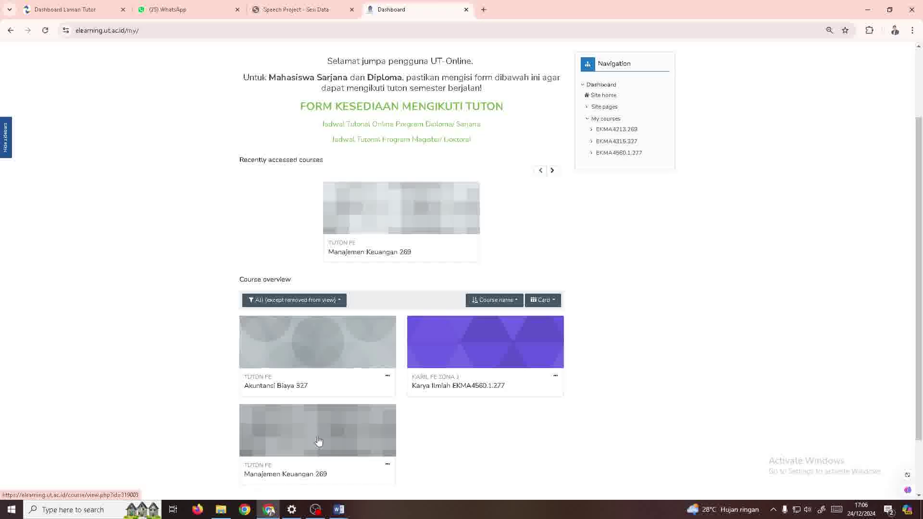
Search Google for "laman tutor" in a new browser tab and open the Laman Tutor login page.
{"action": "left_click", "coordinate": [487, 12]}
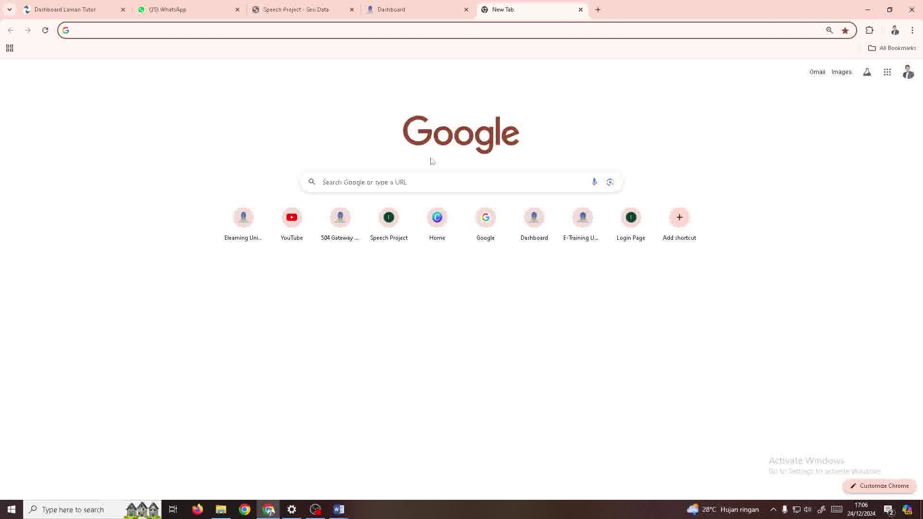
{"action": "left_click", "coordinate": [423, 175]}
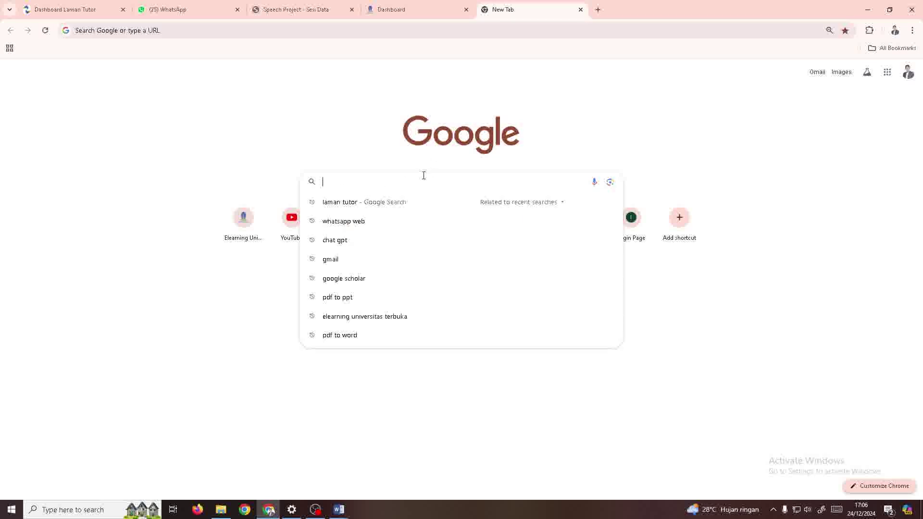
{"action": "left_click", "coordinate": [422, 202]}
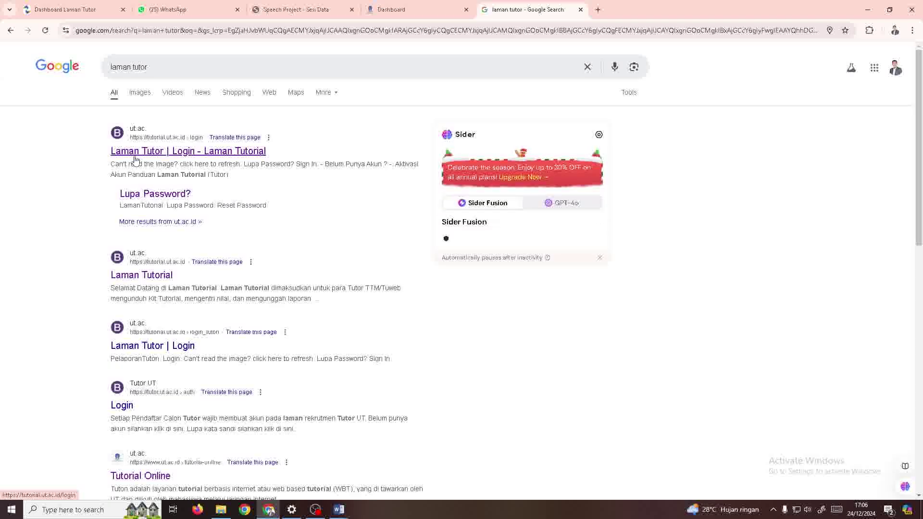
{"action": "left_click", "coordinate": [135, 152]}
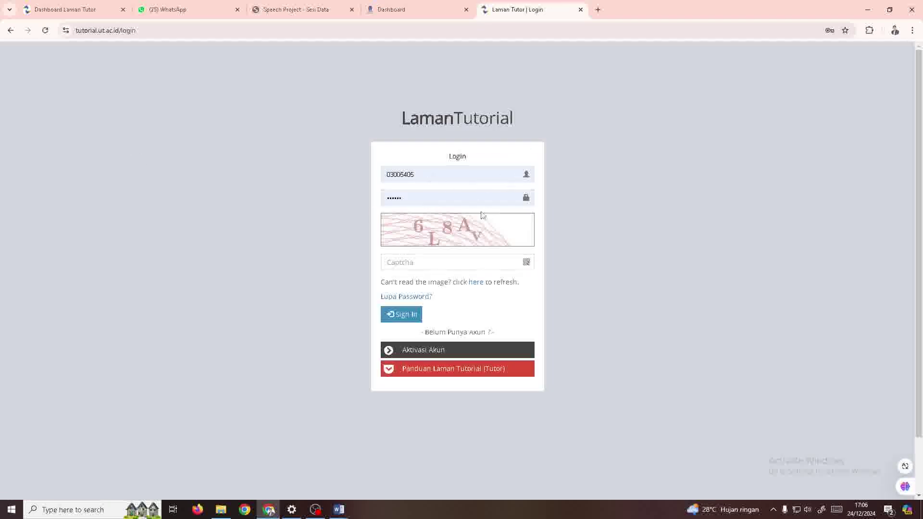
Enter the captcha code shown on the LamanTutorial login form and sign in with the prefilled credentials.
{"action": "left_click", "coordinate": [417, 265]}
{"action": "type", "text": "6L8Av"}
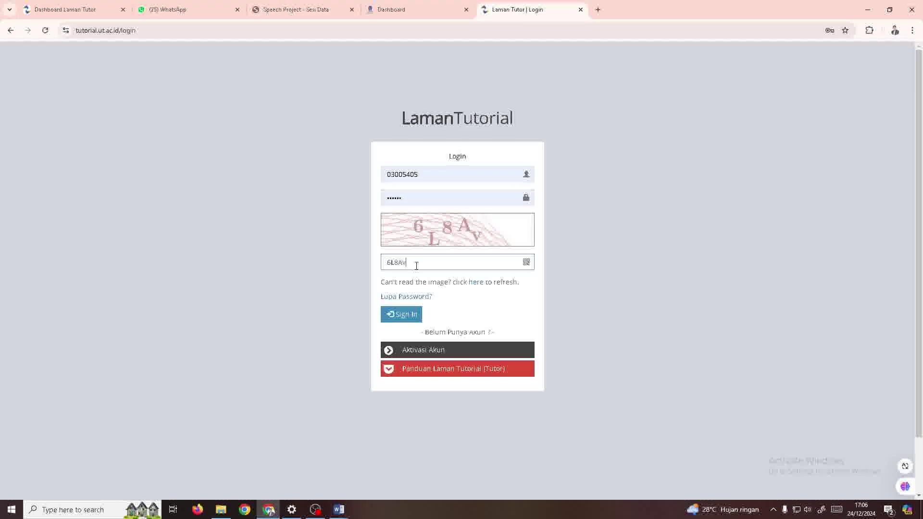
{"action": "left_click", "coordinate": [400, 314]}
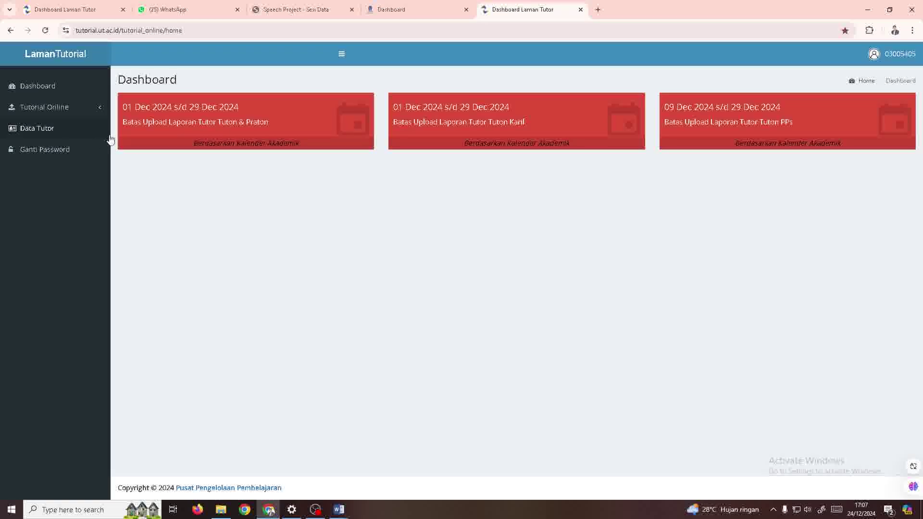
Open Upload Laporan under Tutorial Online and download the Format Laporan Tuton and Format Laporan Pembimbingan Karil templates.
{"action": "left_click", "coordinate": [82, 109]}
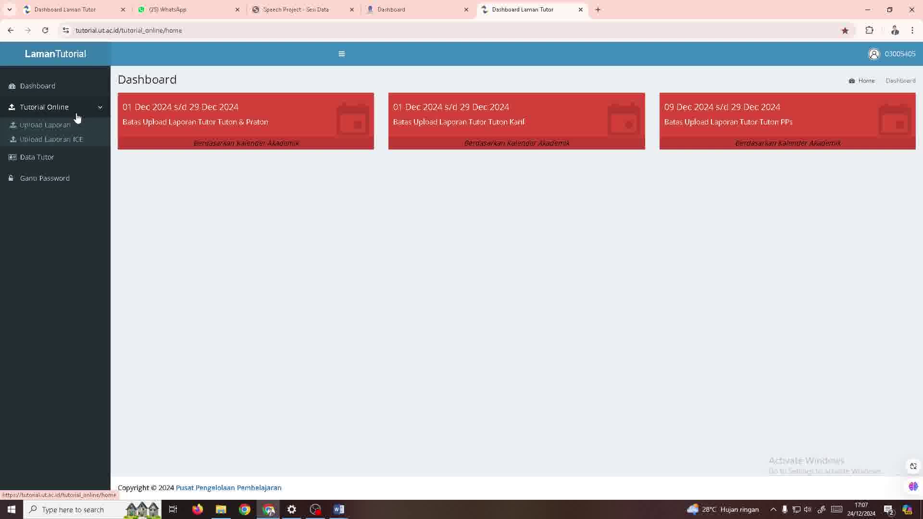
{"action": "left_click", "coordinate": [55, 128]}
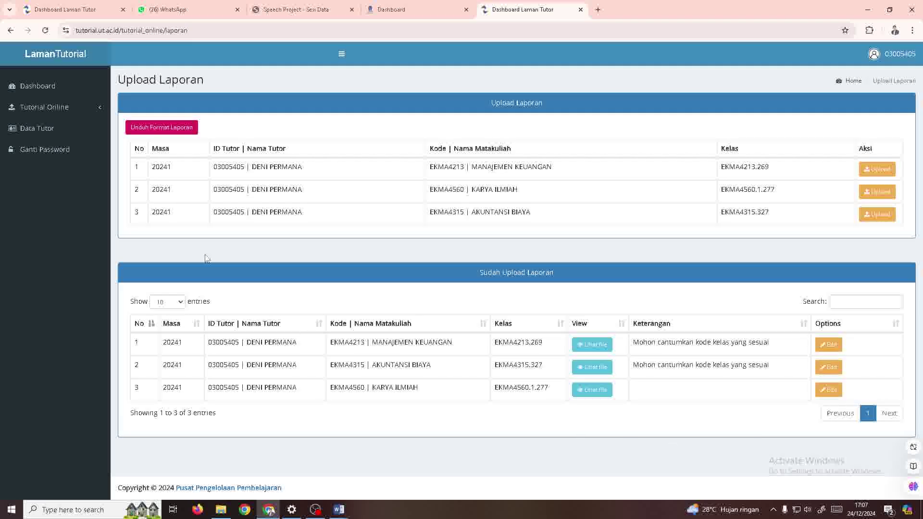
{"action": "left_click", "coordinate": [179, 135]}
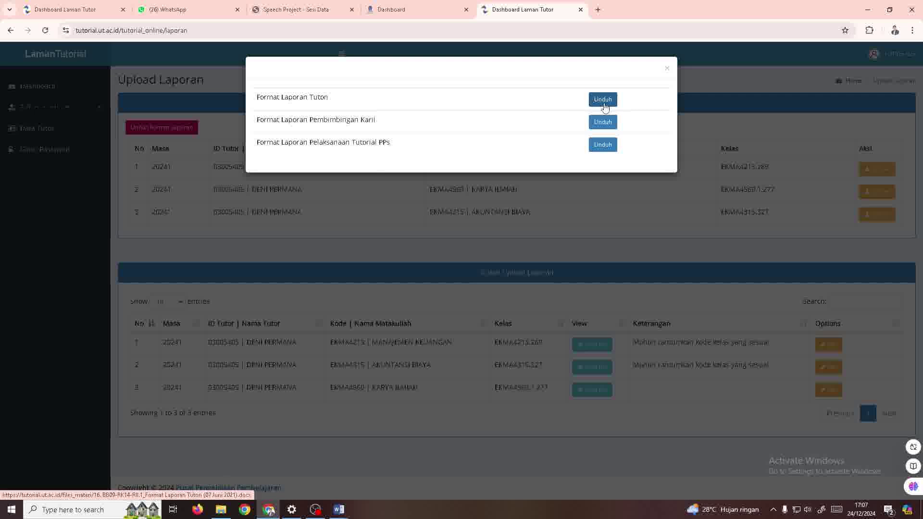
{"action": "left_click", "coordinate": [605, 103]}
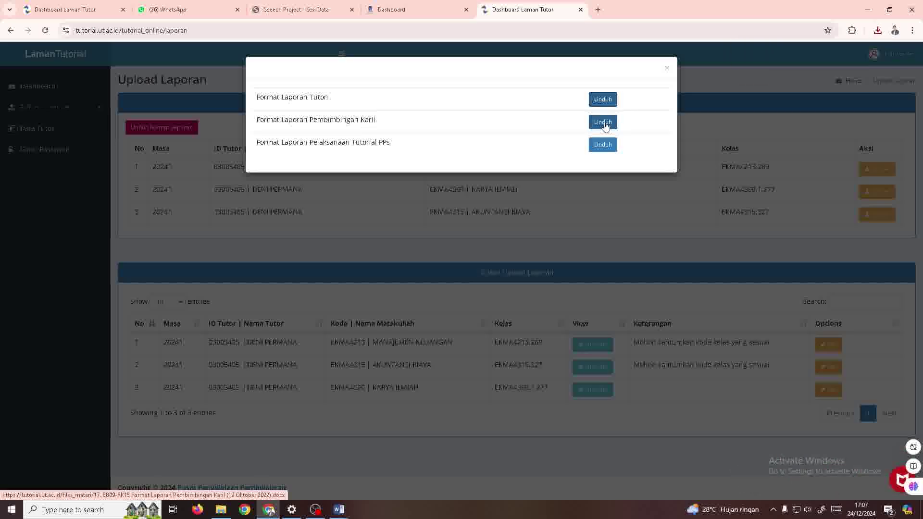
{"action": "left_click", "coordinate": [605, 123]}
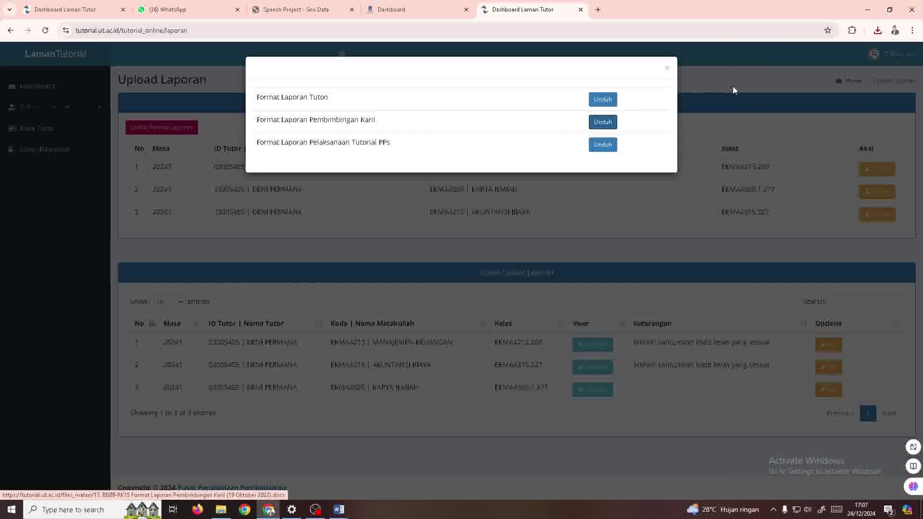
Locate the downloaded Format Laporan Tuton document in its folder, open it in Word and enable editing.
{"action": "left_click", "coordinate": [879, 31]}
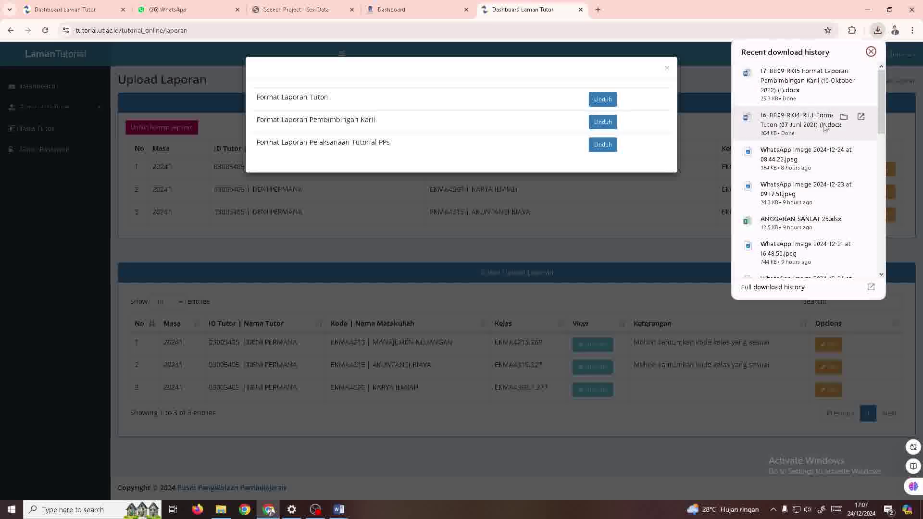
{"action": "left_click", "coordinate": [844, 117]}
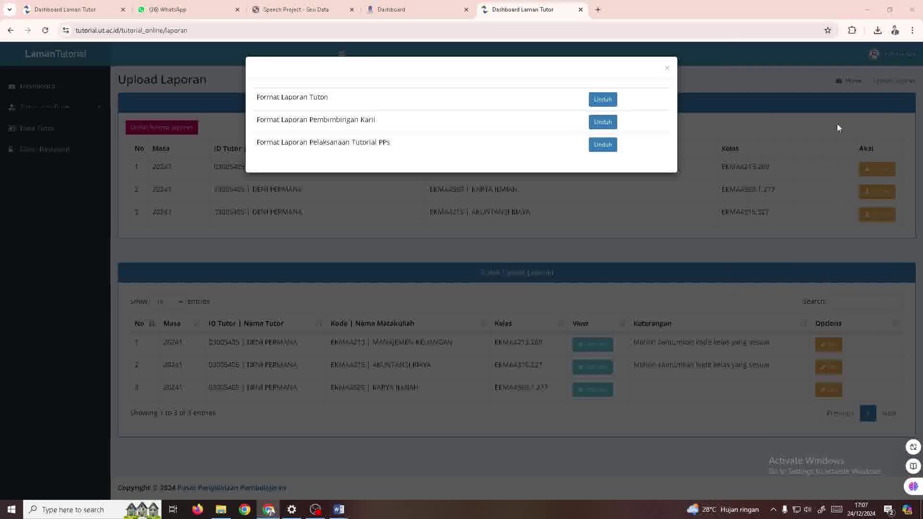
{"action": "double_click", "coordinate": [440, 157]}
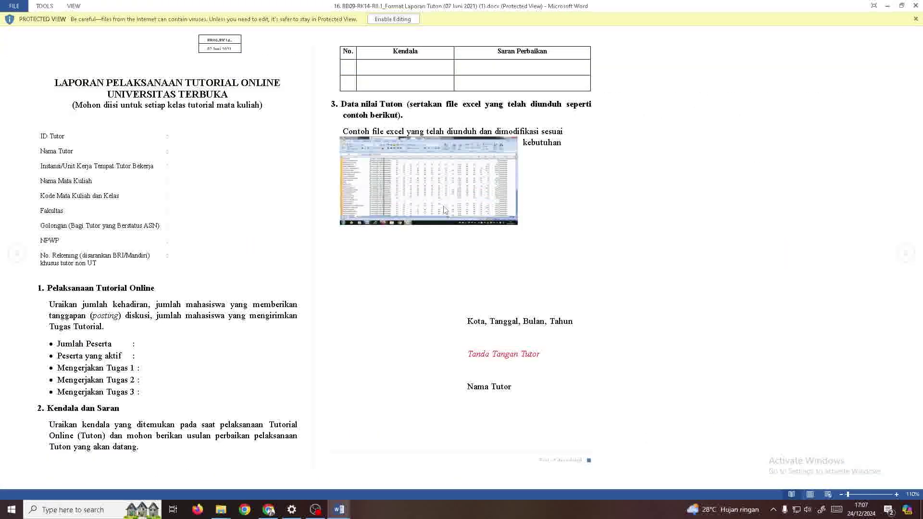
{"action": "left_click", "coordinate": [403, 19]}
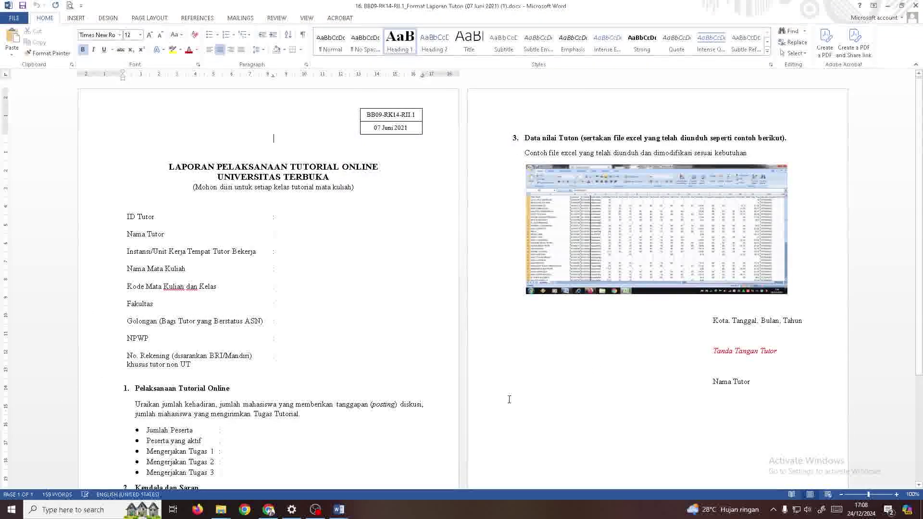
{"action": "scroll", "coordinate": [336, 355], "scroll_direction": "down", "scroll_amount": 1}
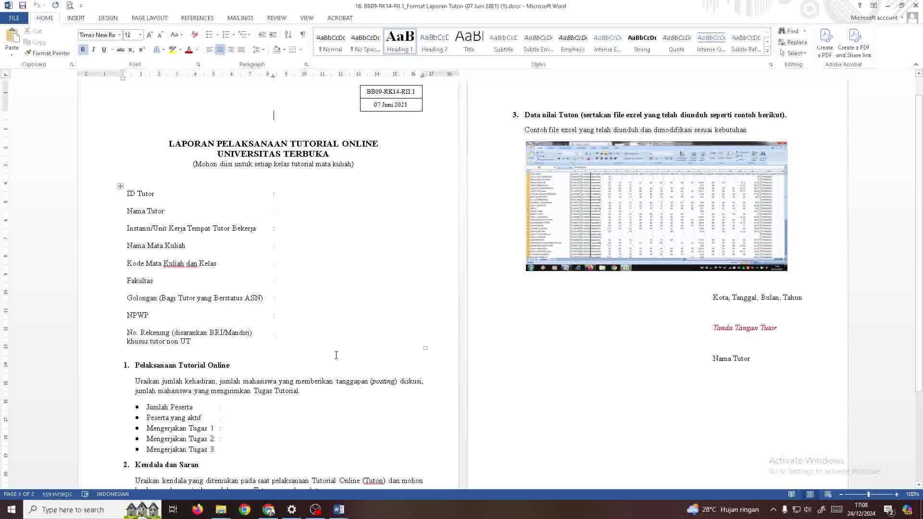
Fill the report's identity rows from ID Tutor to Kode Mata Kuliah dan Kelas with placeholder dots, undoing the last entry.
{"action": "left_click", "coordinate": [285, 194]}
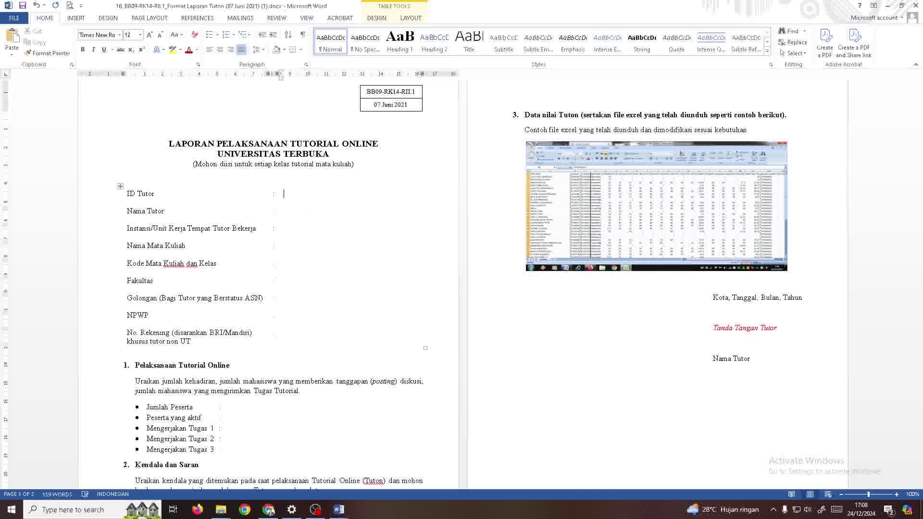
{"action": "type", "text": "....."}
{"action": "left_click", "coordinate": [298, 215]}
{"action": "left_click", "coordinate": [334, 246]}
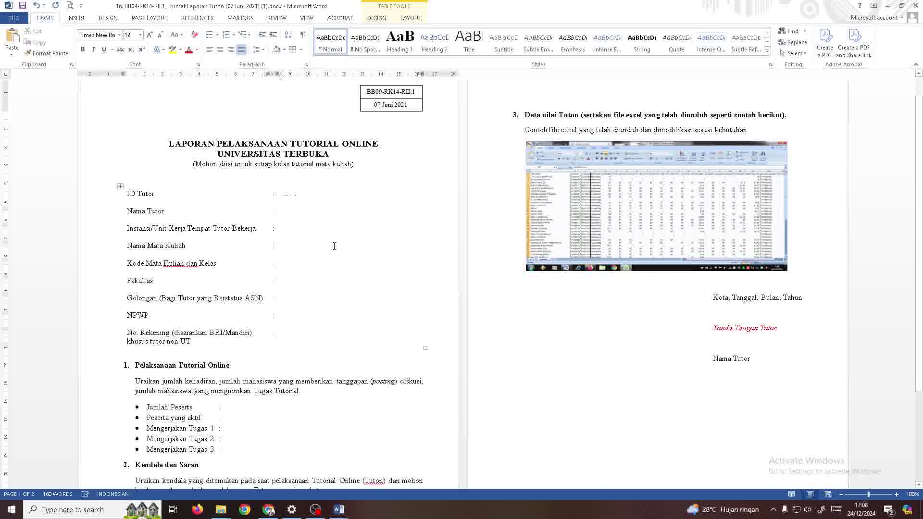
{"action": "type", "text": "....."}
{"action": "left_click", "coordinate": [328, 259]}
{"action": "type", "text": "....."}
{"action": "left_click", "coordinate": [294, 248]}
{"action": "type", "text": "...."}
{"action": "left_click", "coordinate": [291, 266]}
{"action": "type", "text": ".."}
{"action": "key", "text": "ctrl+z"}
Switch to the e-learning dashboard in the browser, open the Manajemen Keuangan 269 course and look through its introduction page.
{"action": "left_click", "coordinate": [269, 510]}
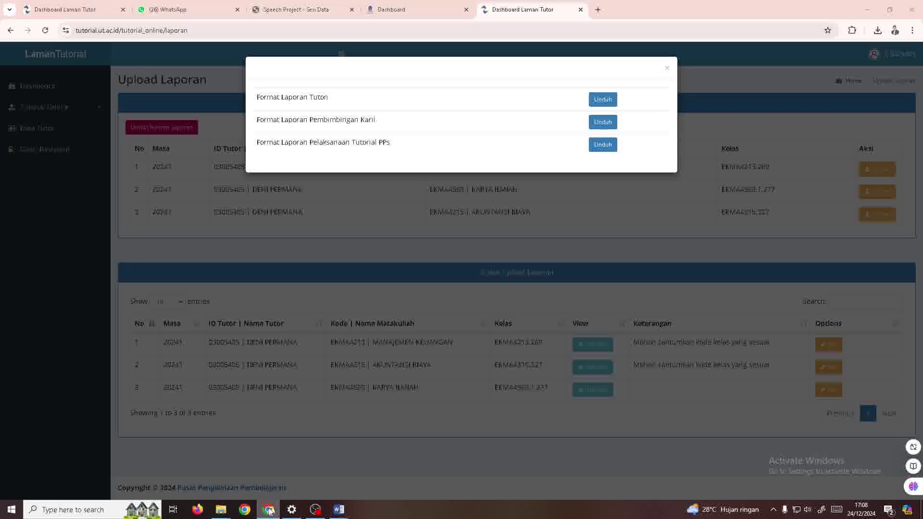
{"action": "left_click", "coordinate": [403, 10]}
{"action": "scroll", "coordinate": [326, 462], "scroll_direction": "down", "scroll_amount": 1}
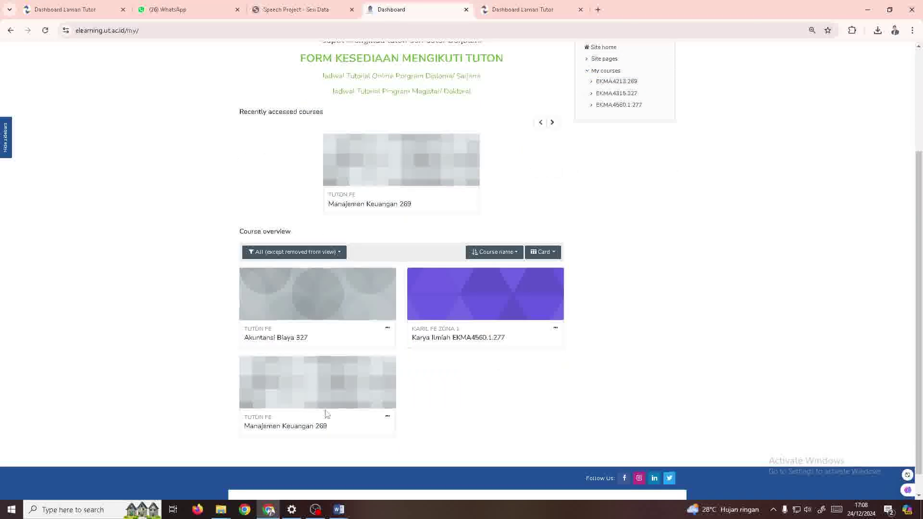
{"action": "left_click", "coordinate": [325, 404]}
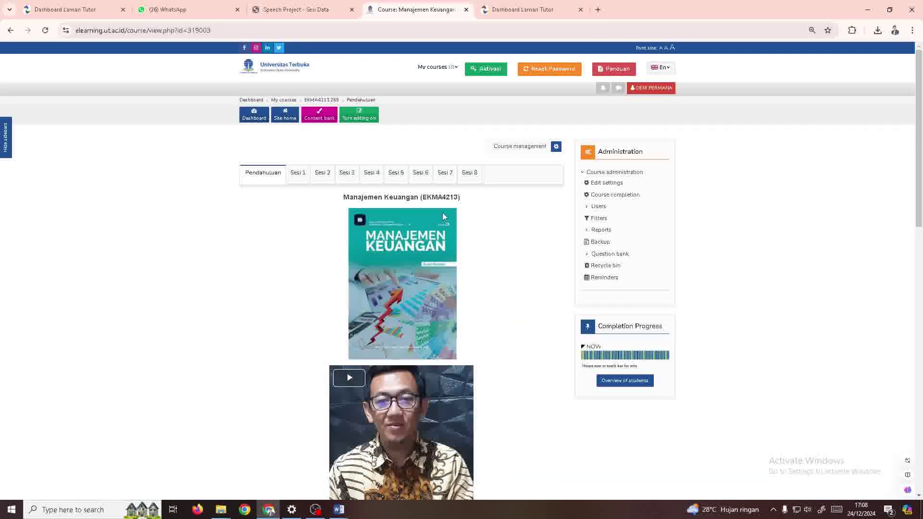
{"action": "scroll", "coordinate": [443, 216], "scroll_direction": "down", "scroll_amount": 1}
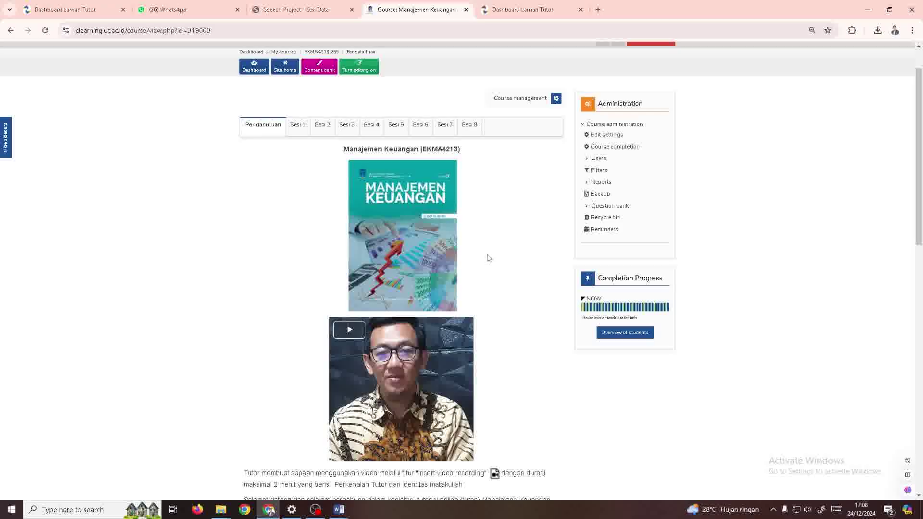
{"action": "scroll", "coordinate": [488, 258], "scroll_direction": "down", "scroll_amount": 13}
{"action": "scroll", "coordinate": [488, 255], "scroll_direction": "up", "scroll_amount": 5}
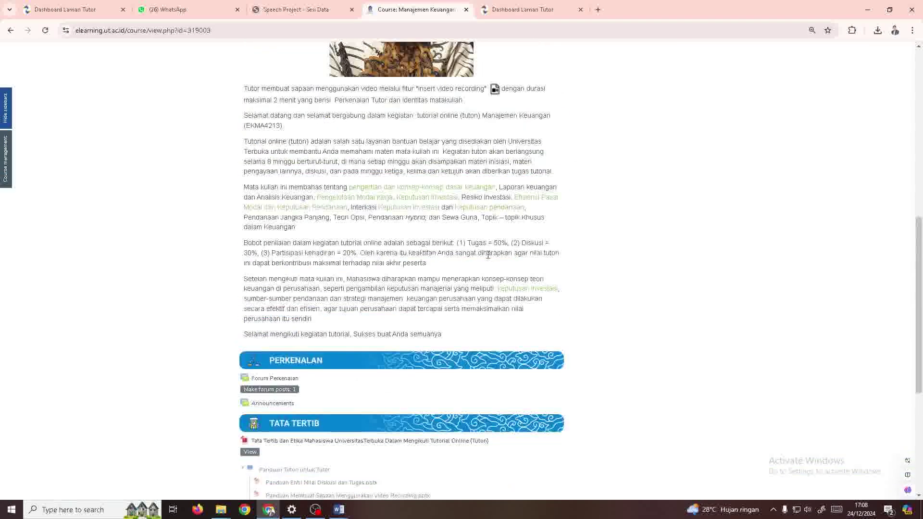
{"action": "scroll", "coordinate": [488, 255], "scroll_direction": "up", "scroll_amount": 10}
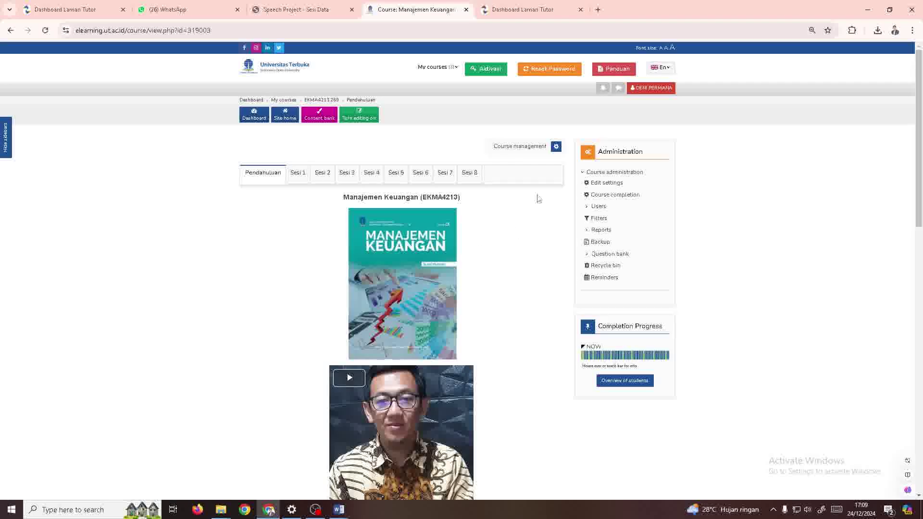
Examine the Manajemen Keuangan course management heading, page title and breadcrumb for the course code and class number.
{"action": "left_click", "coordinate": [523, 150]}
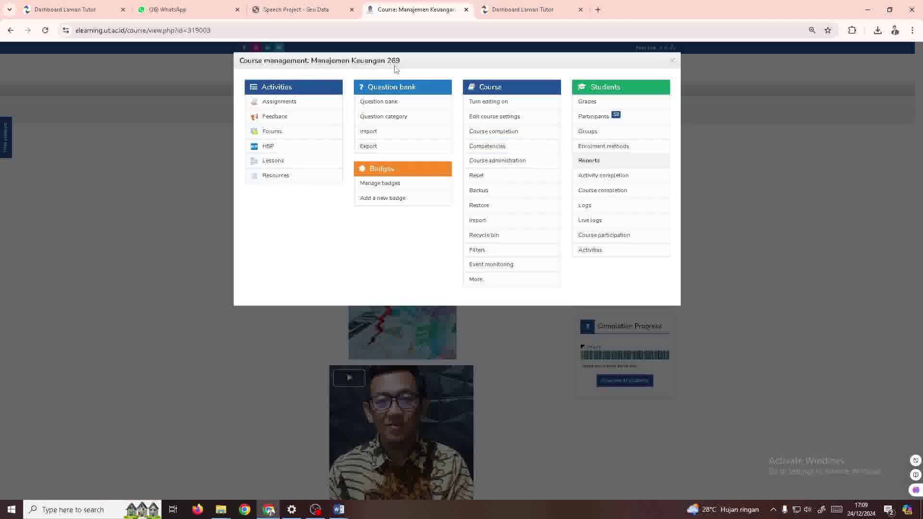
{"action": "left_click", "coordinate": [231, 395]}
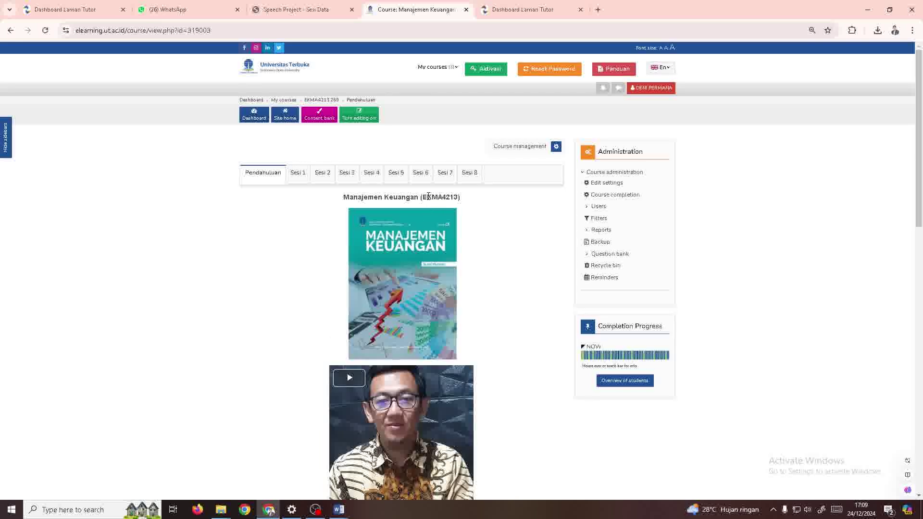
{"action": "left_click_drag", "start_coordinate": [424, 196], "coordinate": [456, 201]}
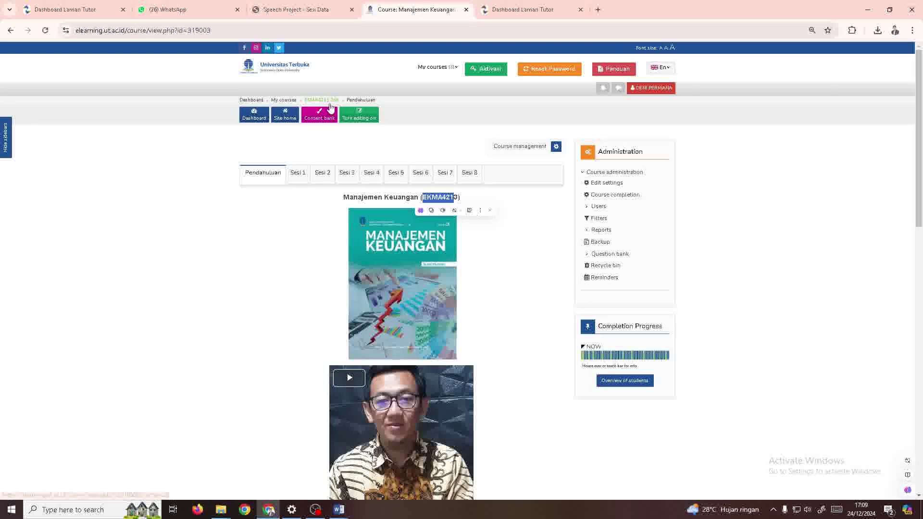
{"action": "left_click", "coordinate": [527, 245]}
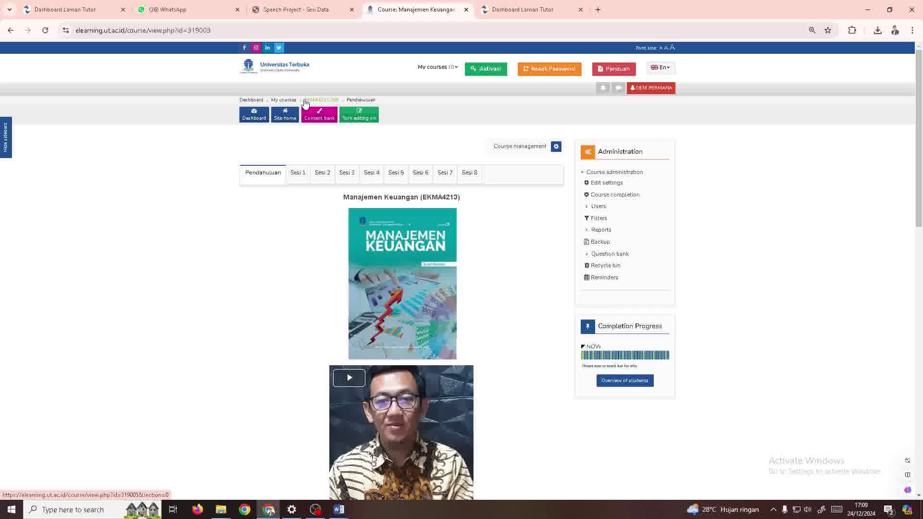
{"action": "left_click", "coordinate": [332, 100]}
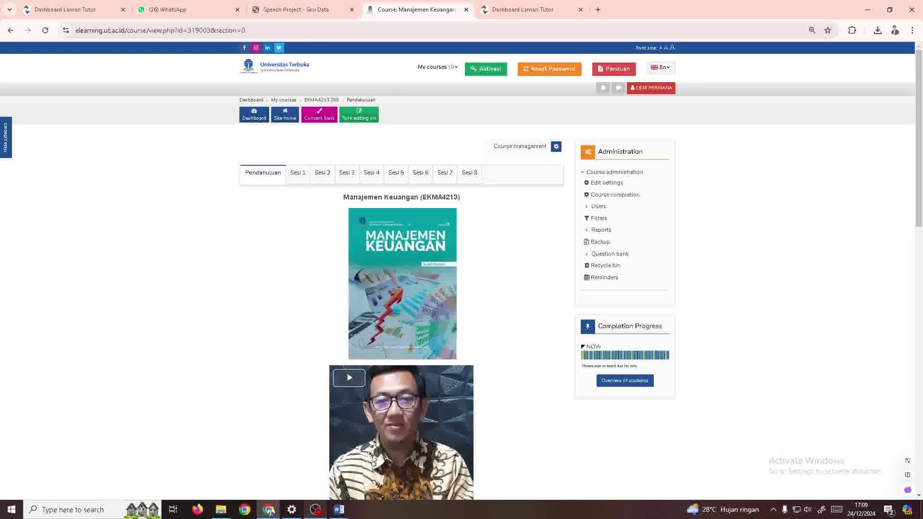
Switch back to the Tuton report in Word and fill the rows from Fakultas to No. Rekening with placeholder dots.
{"action": "mouse_move", "coordinate": [339, 509]}
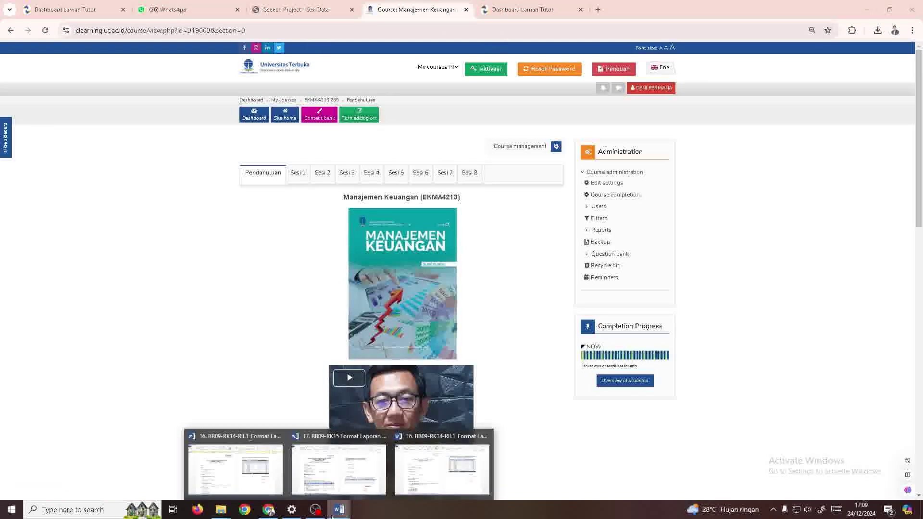
{"action": "left_click", "coordinate": [432, 487]}
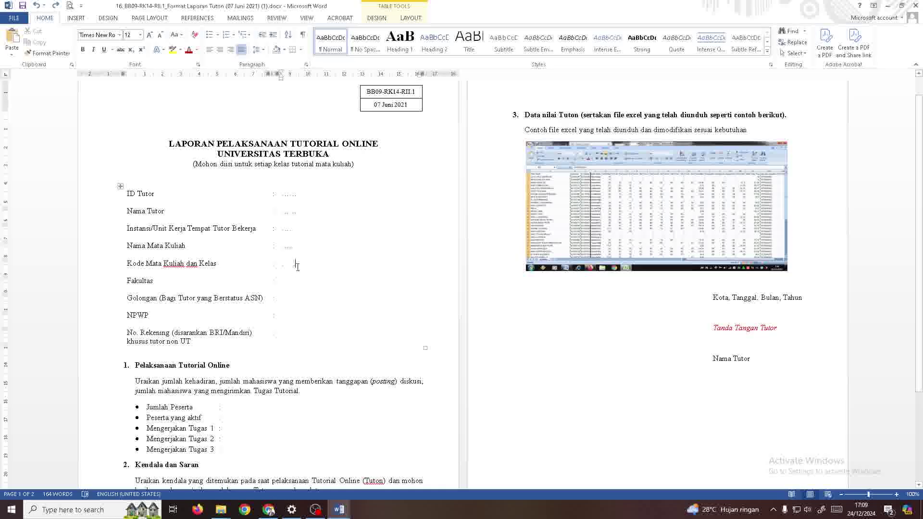
{"action": "left_click", "coordinate": [285, 280]}
{"action": "type", "text": "."}
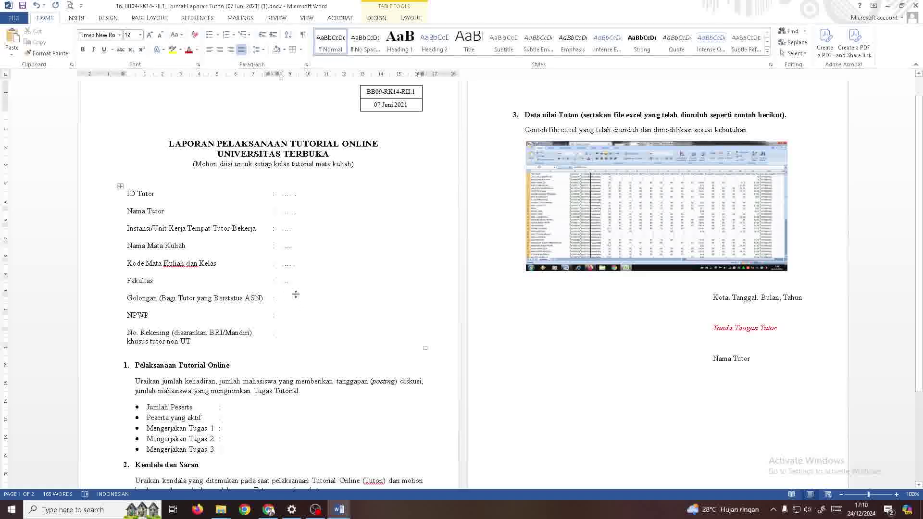
{"action": "type", "text": "...."}
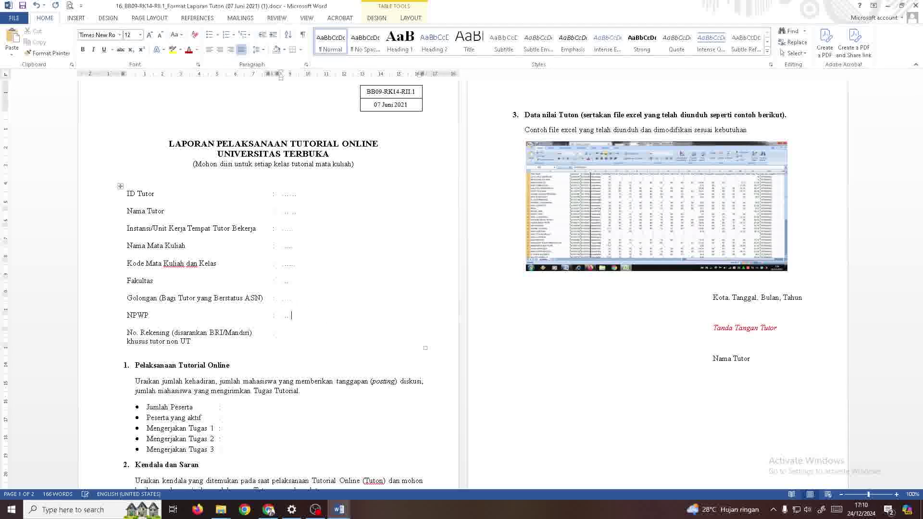
{"action": "left_click", "coordinate": [279, 337]}
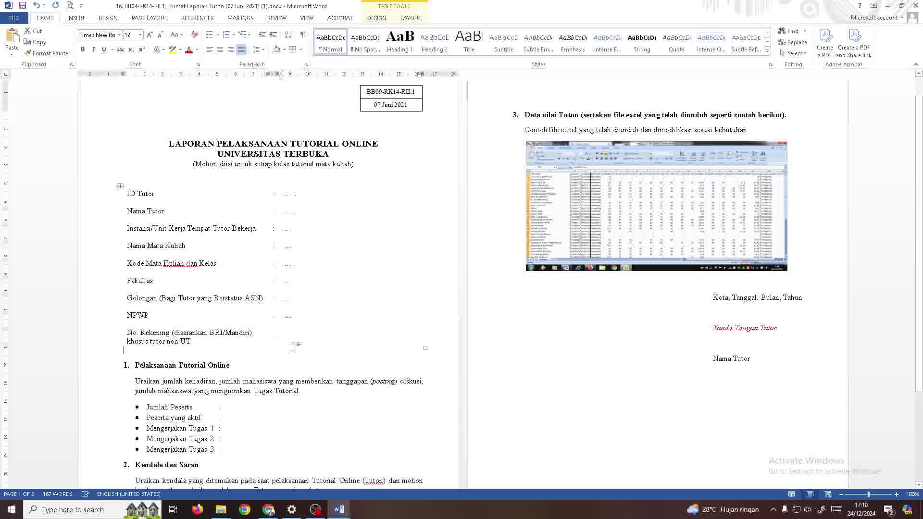
{"action": "type", "text": "...."}
From the report's Jumlah Peserta line, switch to the e-learning site in the browser and open the Manajemen Keuangan course's participants list.
{"action": "scroll", "coordinate": [220, 337], "scroll_direction": "down", "scroll_amount": 4}
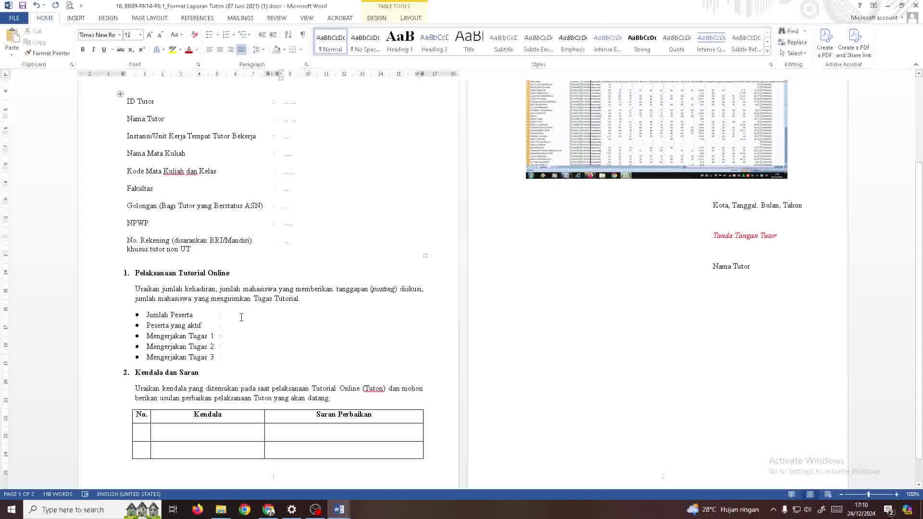
{"action": "left_click", "coordinate": [241, 317]}
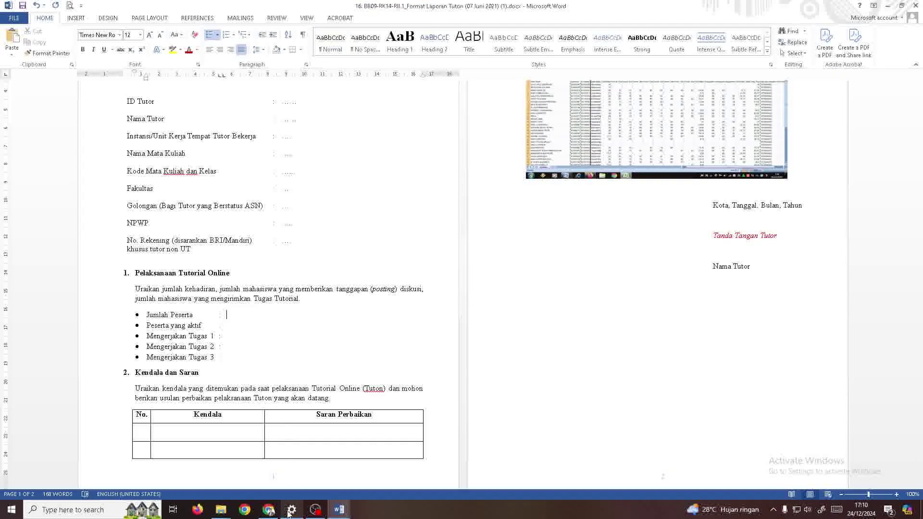
{"action": "left_click", "coordinate": [268, 509]}
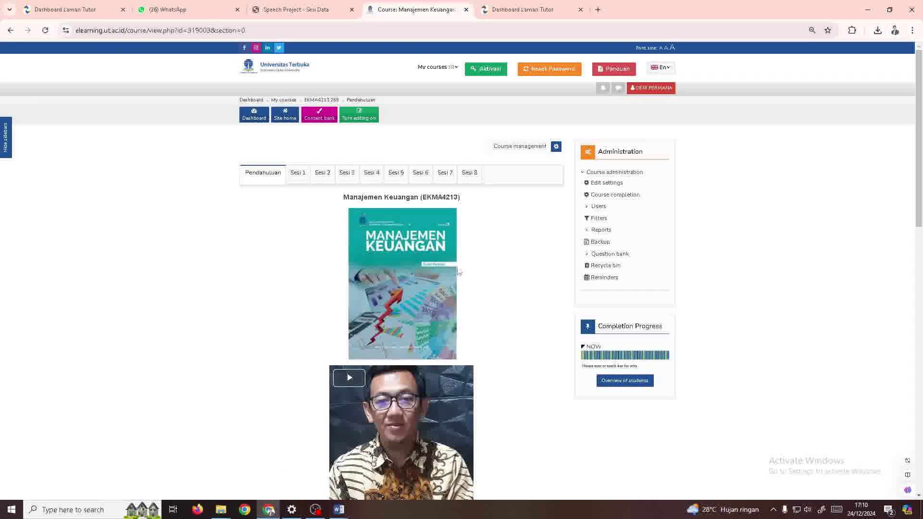
{"action": "left_click", "coordinate": [529, 147]}
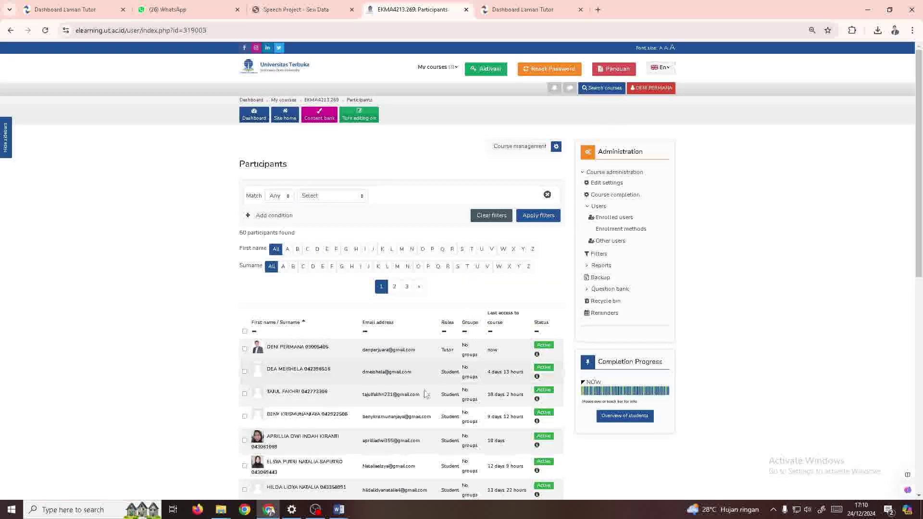
Return to the partly filled Tuton report in Word and enter 49 for Jumlah Peserta.
{"action": "mouse_move", "coordinate": [338, 510]}
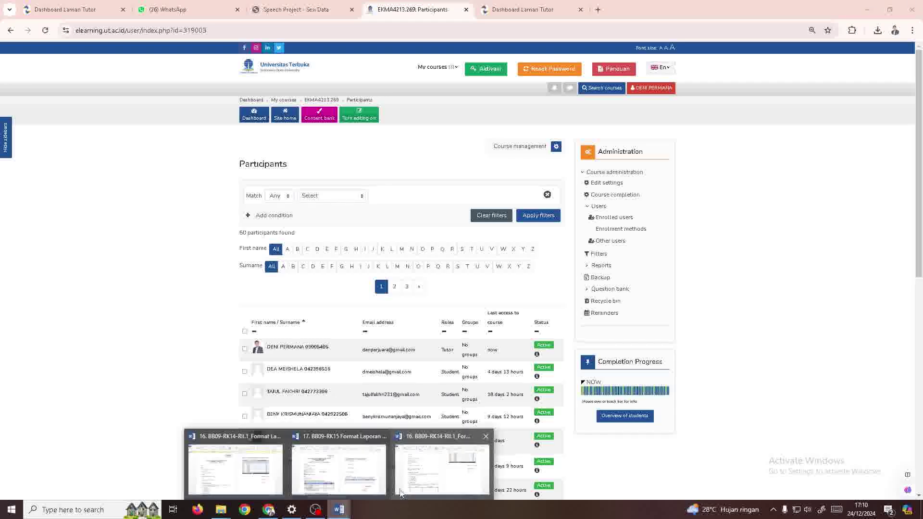
{"action": "left_click", "coordinate": [264, 480]}
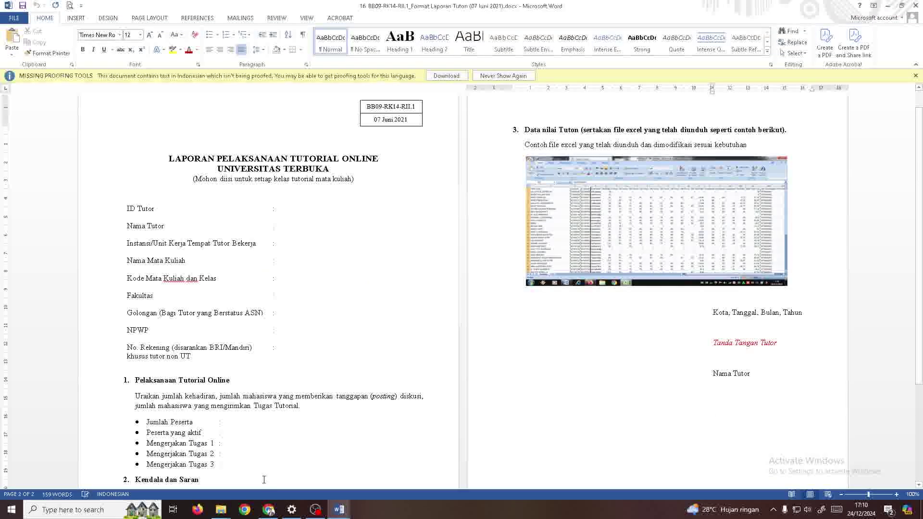
{"action": "left_click", "coordinate": [338, 510]}
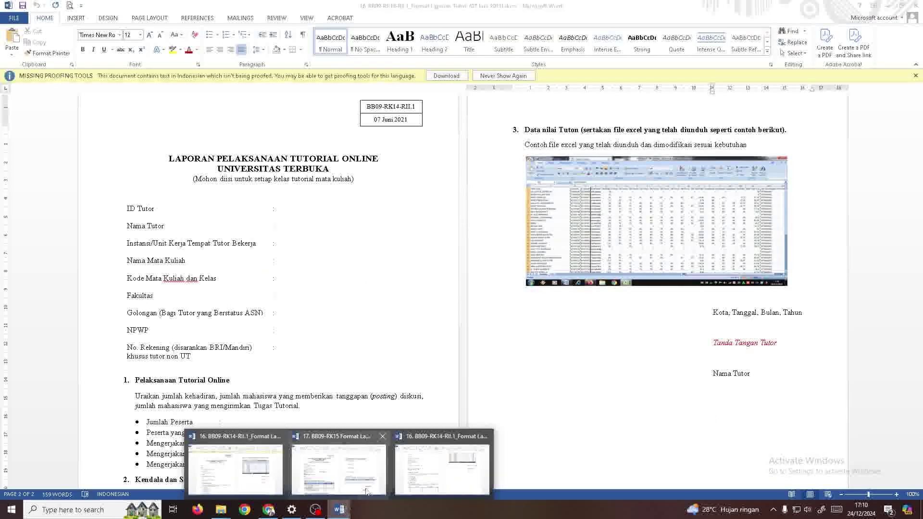
{"action": "left_click", "coordinate": [417, 475]}
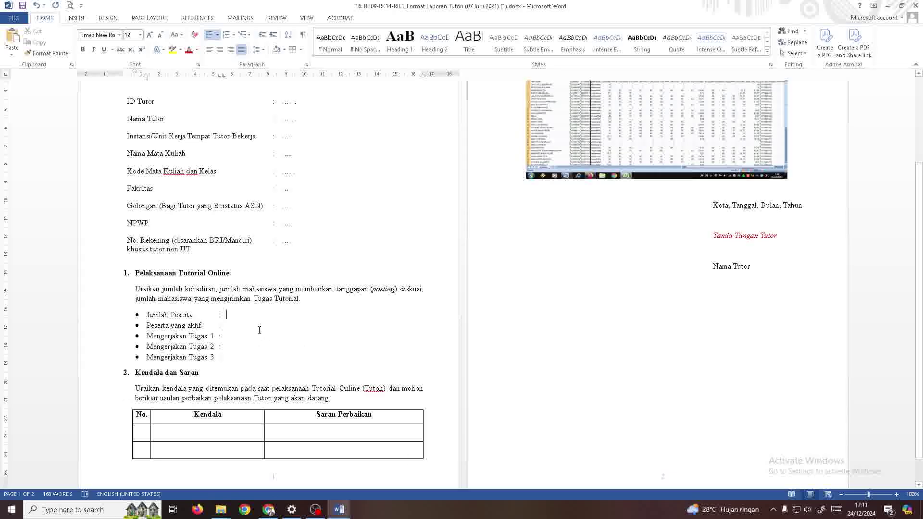
{"action": "type", "text": "49"}
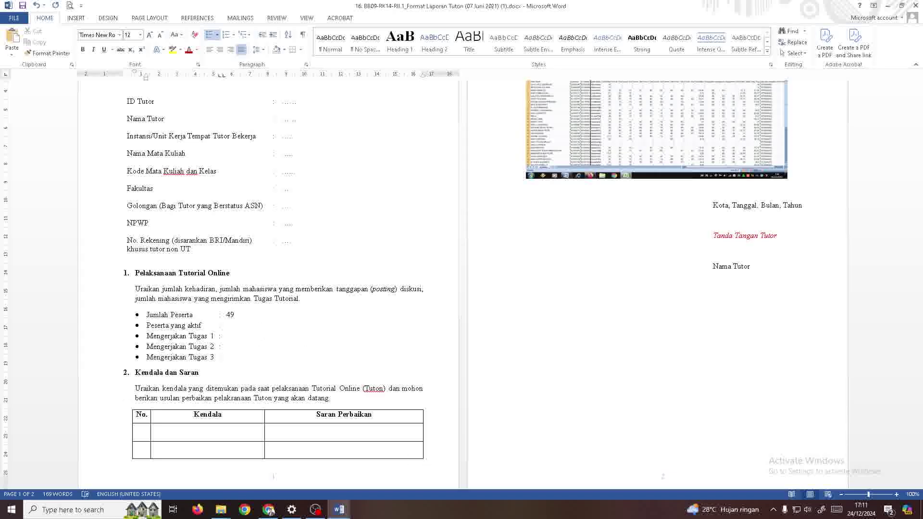
Go from the report's Peserta yang aktif line to the browser's participants list and examine the students' last course access on all three pages.
{"action": "left_click", "coordinate": [230, 325]}
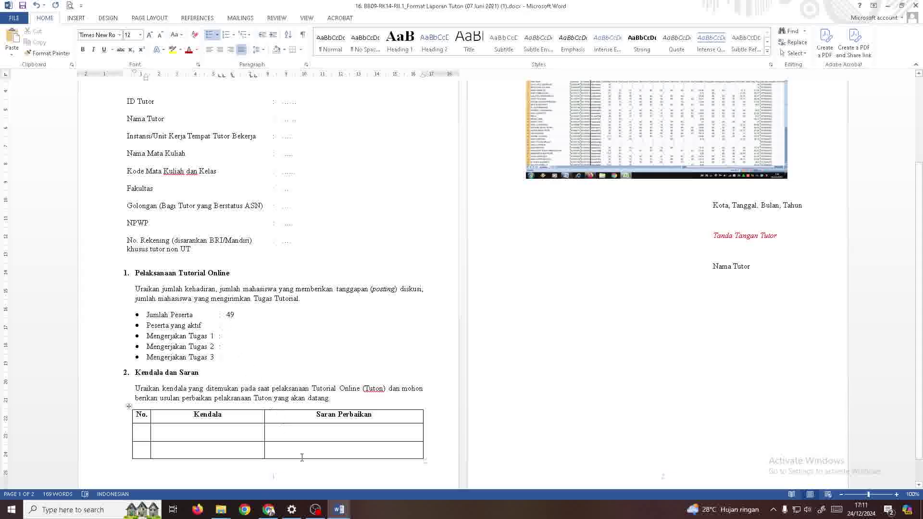
{"action": "left_click", "coordinate": [269, 509]}
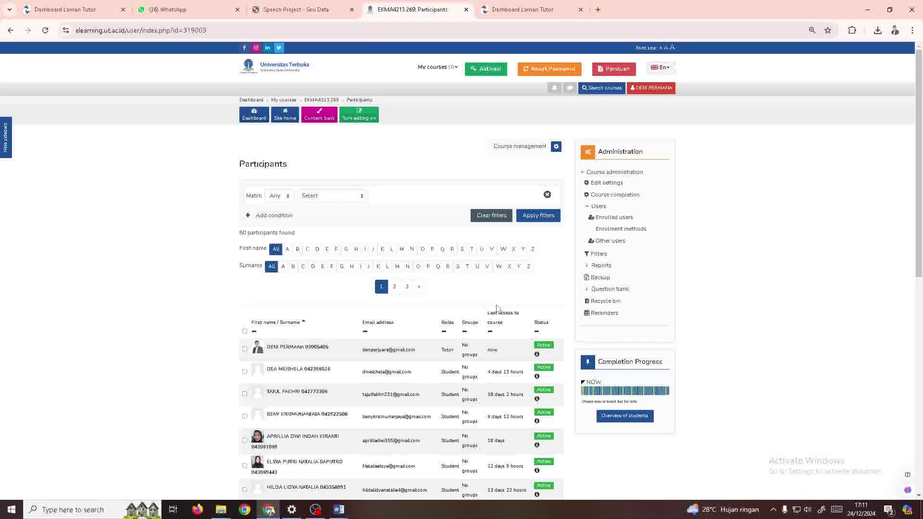
{"action": "scroll", "coordinate": [496, 308], "scroll_direction": "down", "scroll_amount": 3}
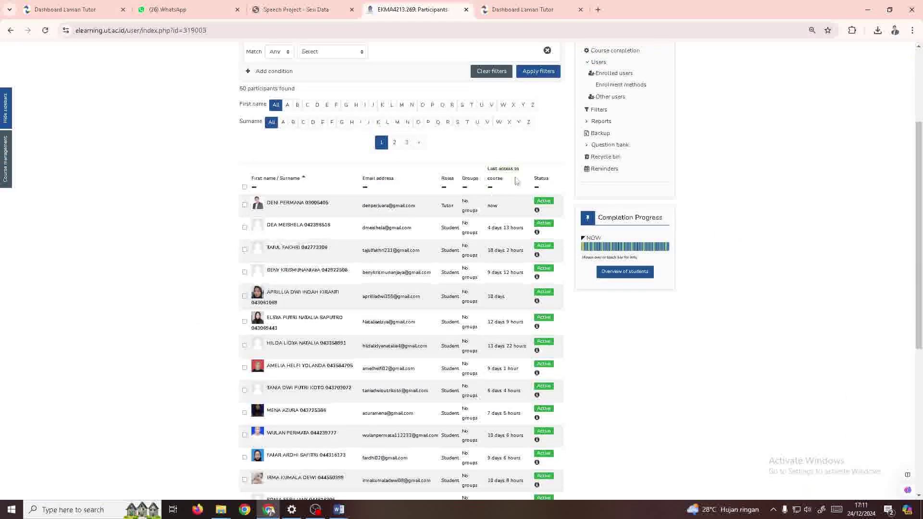
{"action": "scroll", "coordinate": [502, 245], "scroll_direction": "down", "scroll_amount": 2}
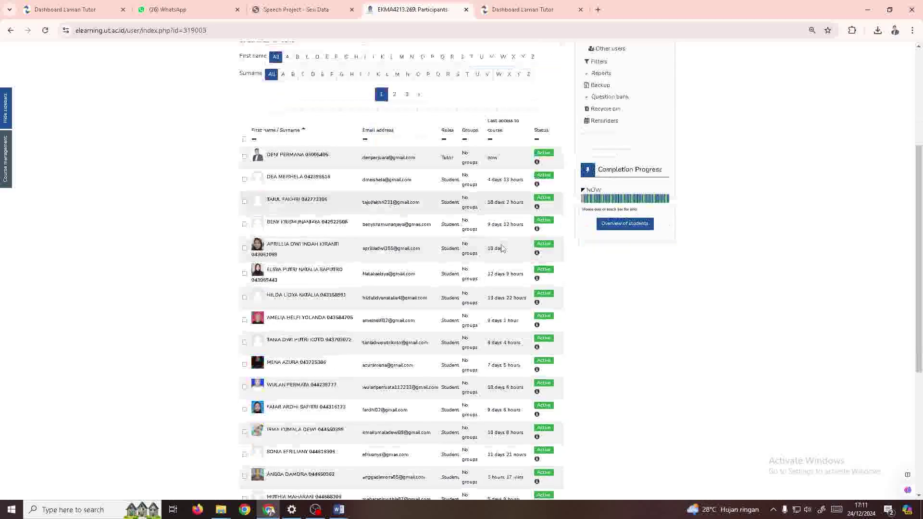
{"action": "scroll", "coordinate": [502, 153], "scroll_direction": "down", "scroll_amount": 4}
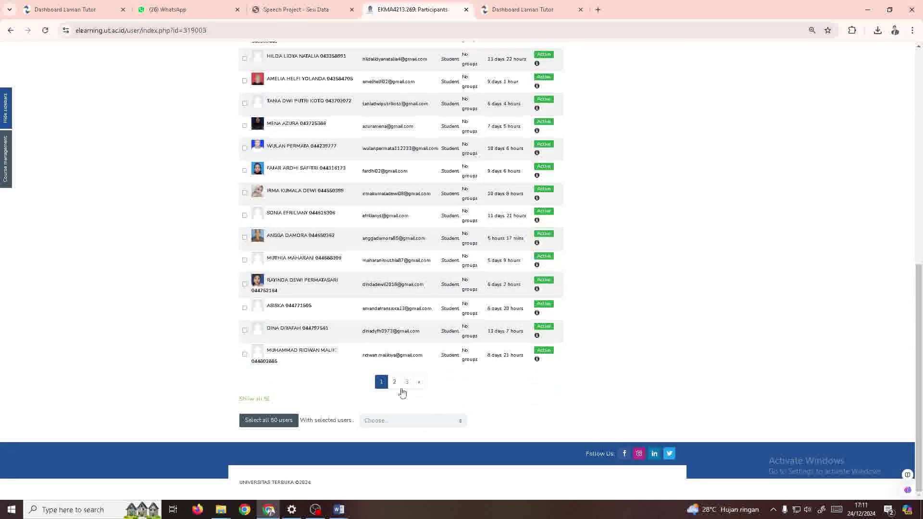
{"action": "left_click", "coordinate": [395, 382]}
{"action": "scroll", "coordinate": [494, 372], "scroll_direction": "up", "scroll_amount": 5}
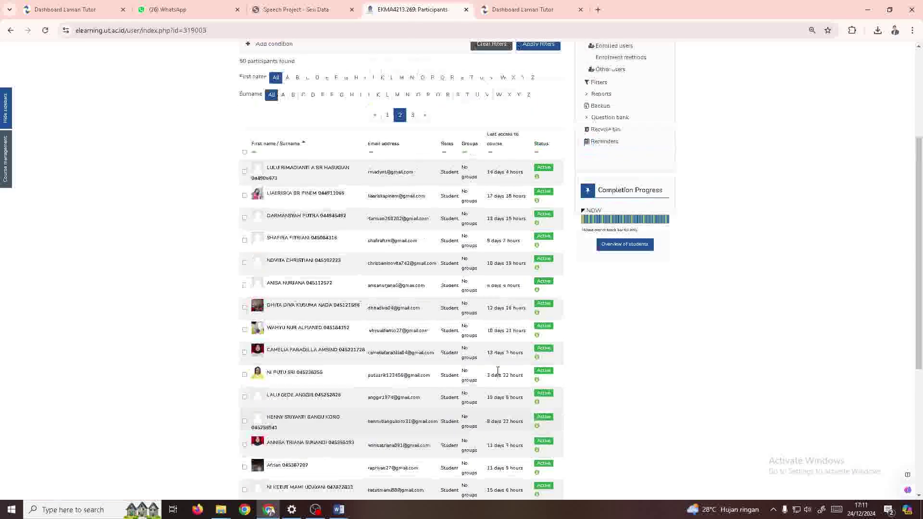
{"action": "scroll", "coordinate": [497, 370], "scroll_direction": "down", "scroll_amount": 4}
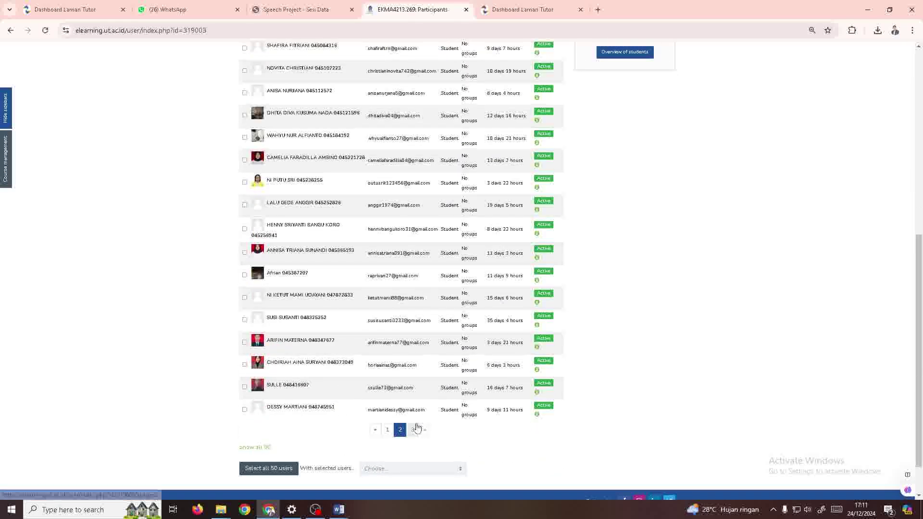
{"action": "left_click", "coordinate": [415, 429]}
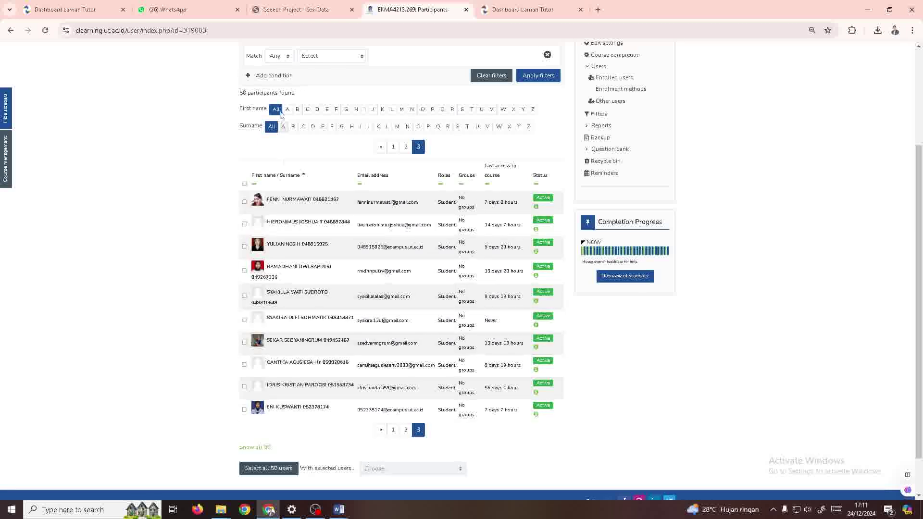
Go back to the partly filled report in Word, enter 48 for Peserta yang aktif and align it with the value above.
{"action": "mouse_move", "coordinate": [339, 509]}
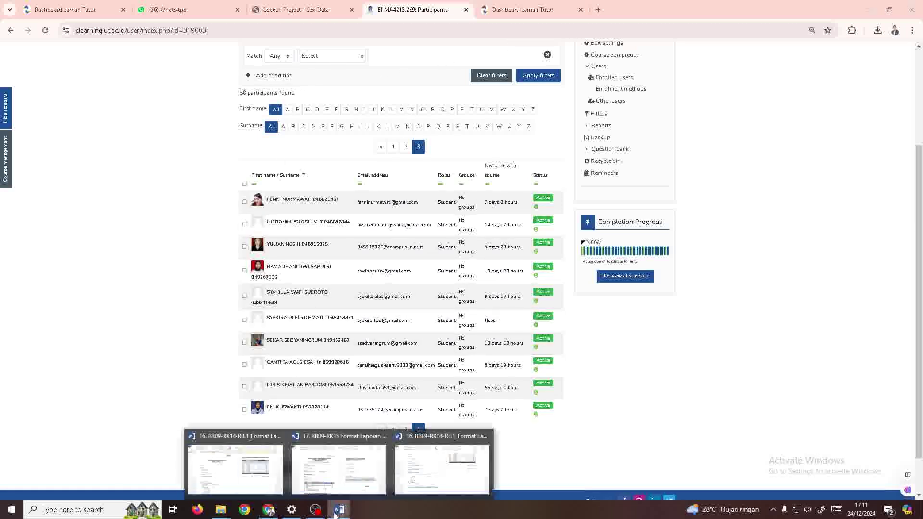
{"action": "left_click", "coordinate": [241, 481]}
{"action": "left_click", "coordinate": [241, 439]}
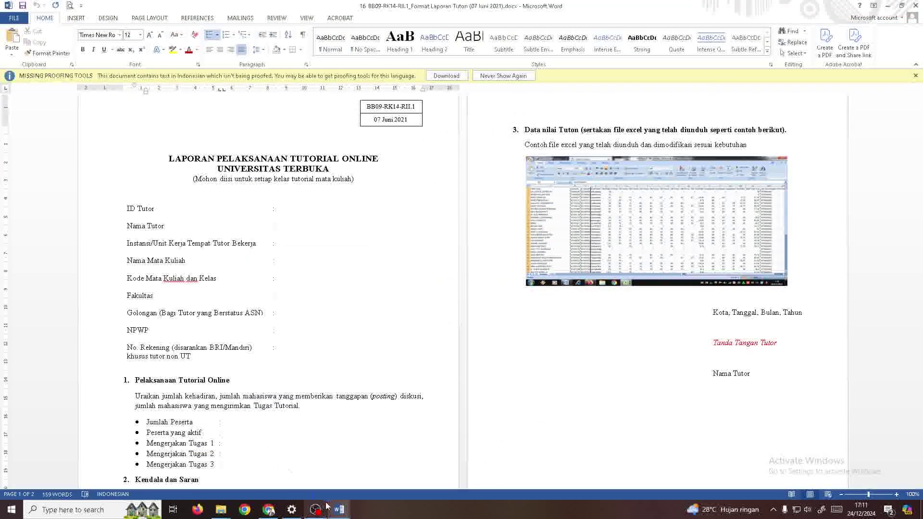
{"action": "mouse_move", "coordinate": [339, 510]}
{"action": "left_click", "coordinate": [440, 473]}
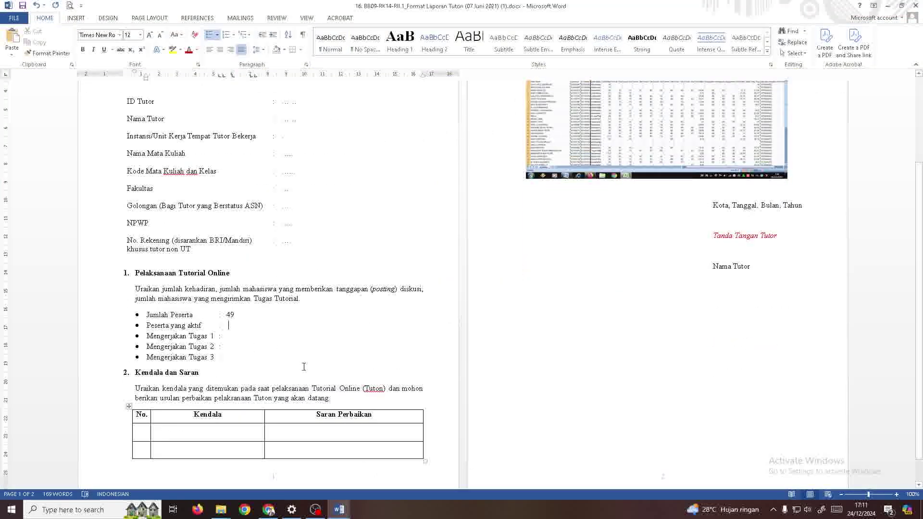
{"action": "type", "text": "48"}
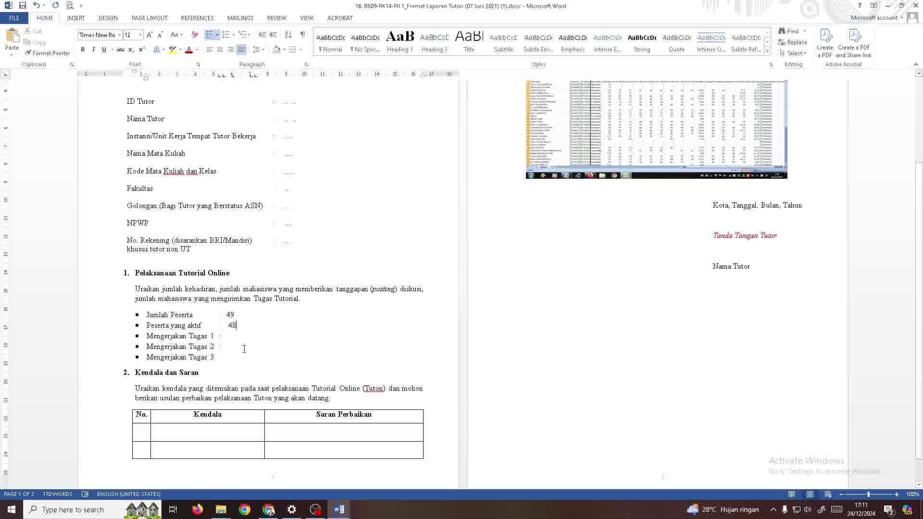
{"action": "left_click", "coordinate": [226, 327]}
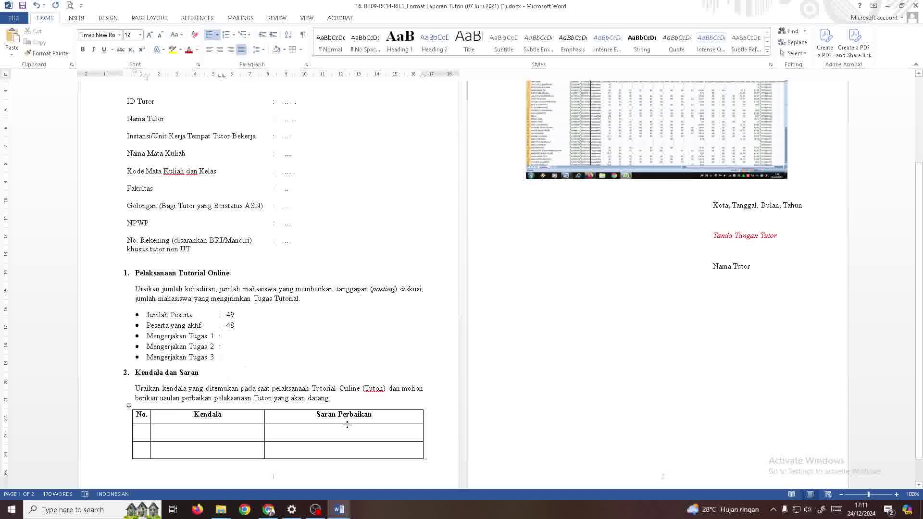
Switch to the e-learning site in the browser, open Sesi 3 of the course and examine the Tugas 1 grading summary for the submission count.
{"action": "left_click", "coordinate": [268, 510]}
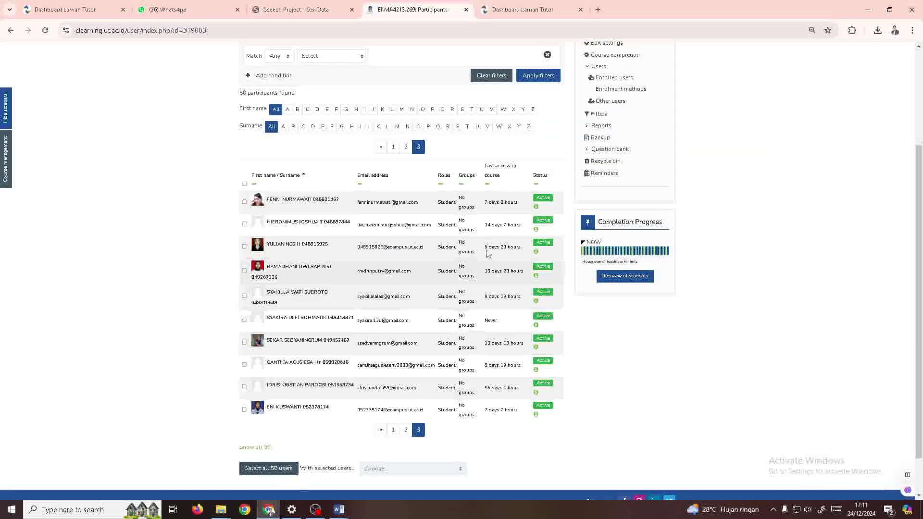
{"action": "scroll", "coordinate": [486, 248], "scroll_direction": "up", "scroll_amount": 3}
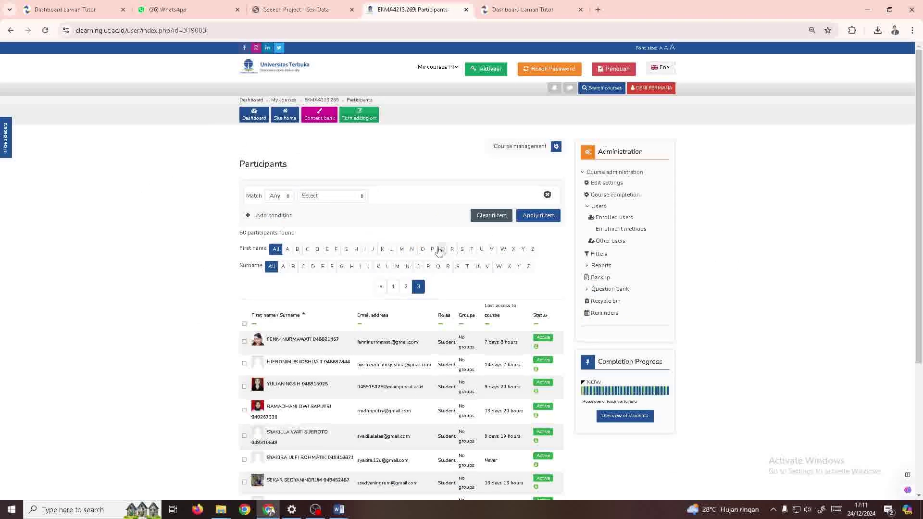
{"action": "left_click", "coordinate": [331, 103]}
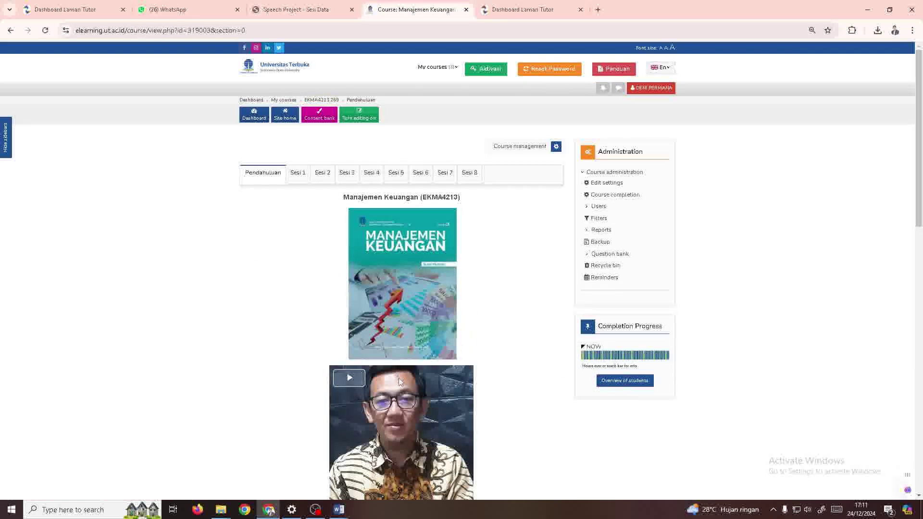
{"action": "left_click", "coordinate": [350, 182]}
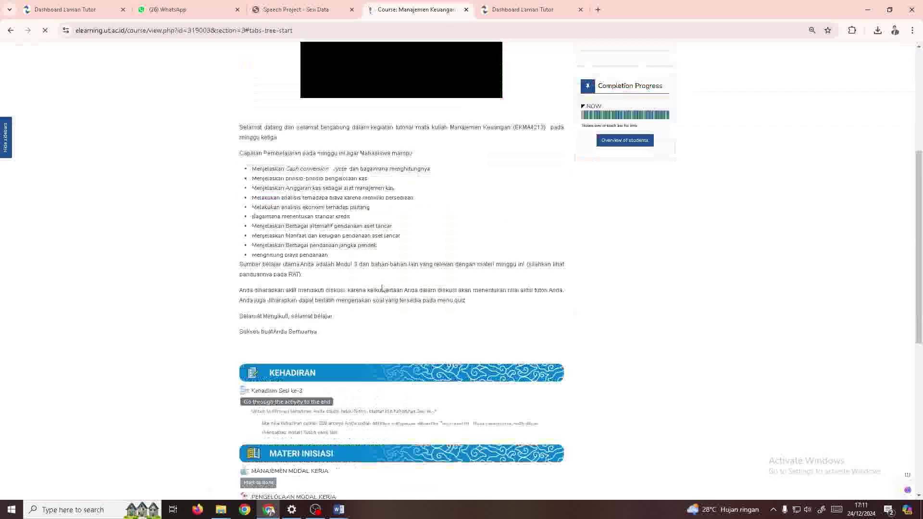
{"action": "scroll", "coordinate": [382, 288], "scroll_direction": "down", "scroll_amount": 5}
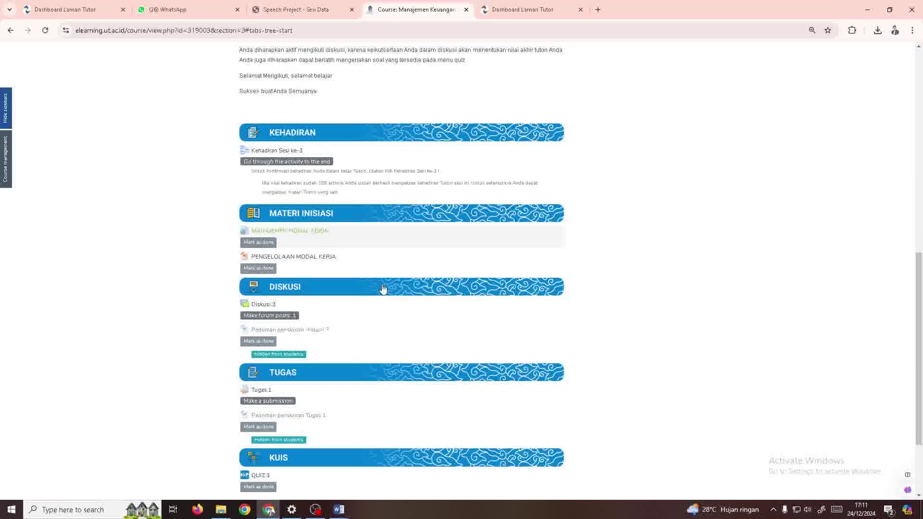
{"action": "scroll", "coordinate": [382, 289], "scroll_direction": "down", "scroll_amount": 2}
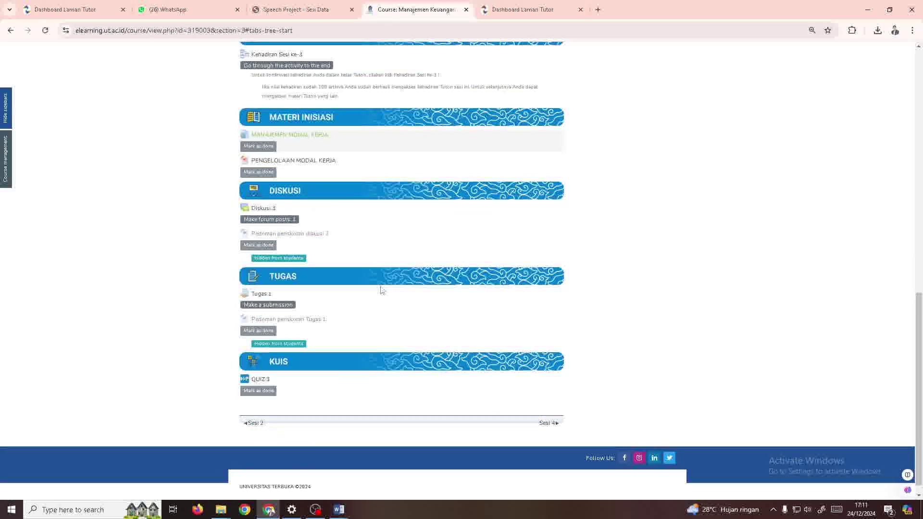
{"action": "left_click", "coordinate": [265, 300]}
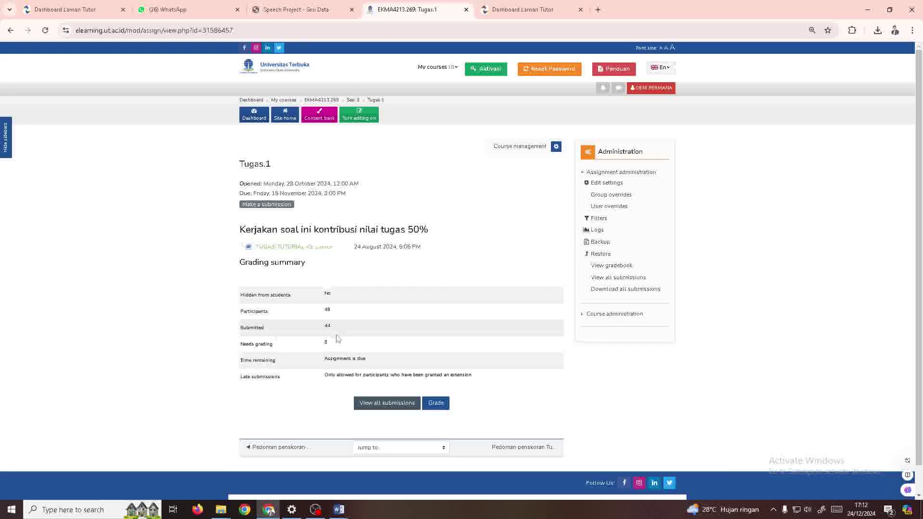
Switch to the partly filled Tuton report in Word and enter 44 for Mengerjakan Tugas 1.
{"action": "mouse_move", "coordinate": [339, 509]}
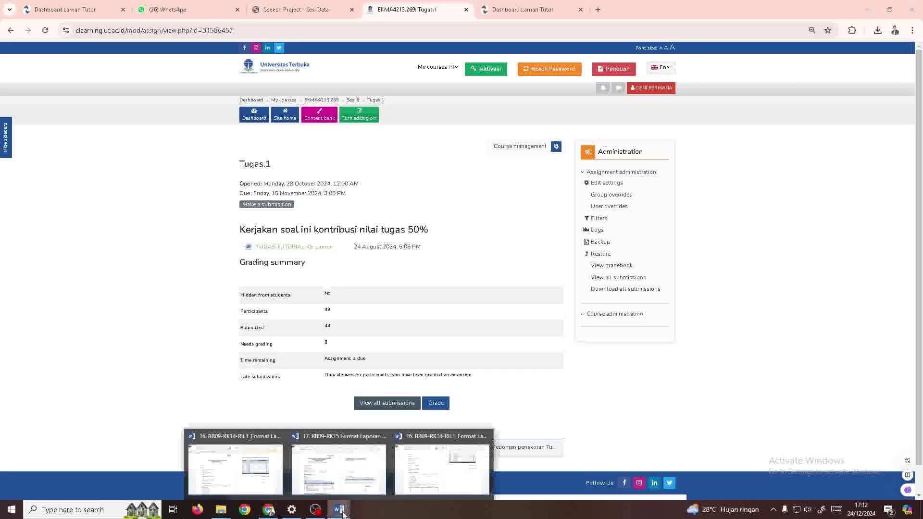
{"action": "left_click", "coordinate": [418, 464]}
{"action": "type", "text": "44"}
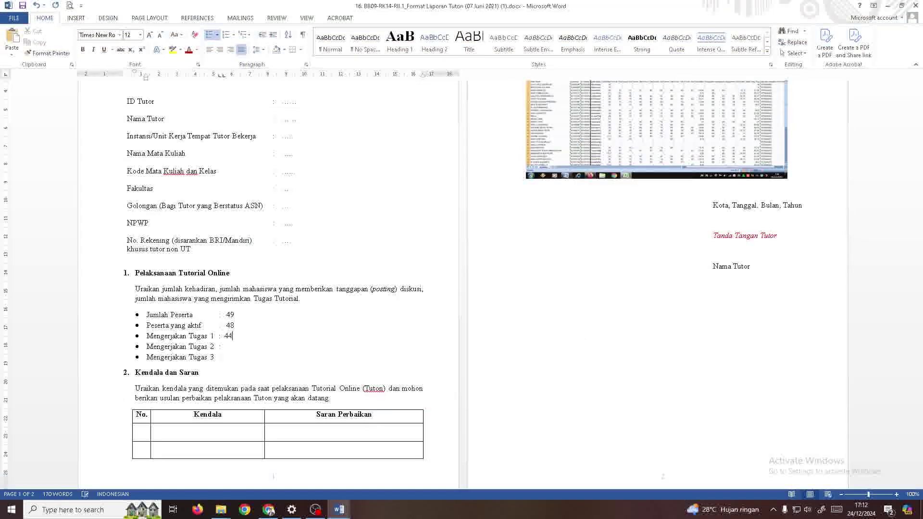
{"action": "left_click", "coordinate": [227, 347]}
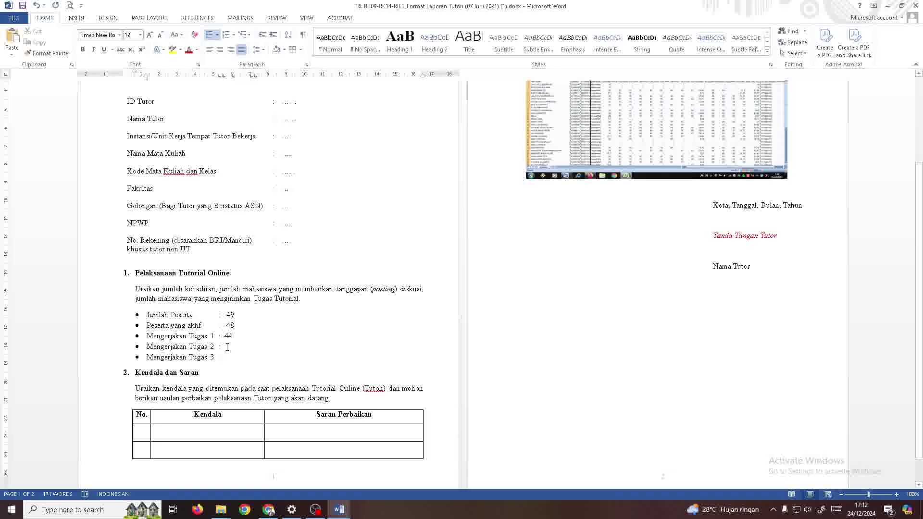
Switch to the e-learning site in the browser, open Sesi 5 and examine the Tugas 2 grading summary for the submission count.
{"action": "left_click", "coordinate": [339, 509]}
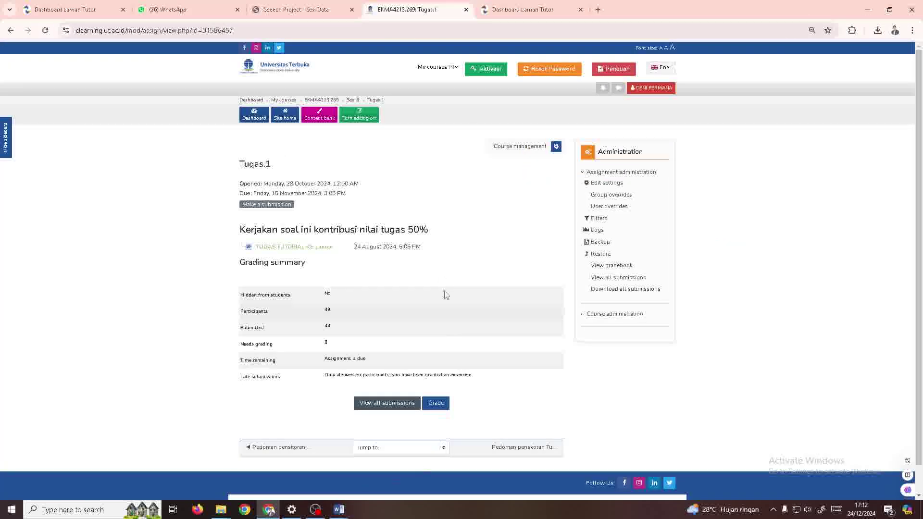
{"action": "left_click", "coordinate": [360, 102]}
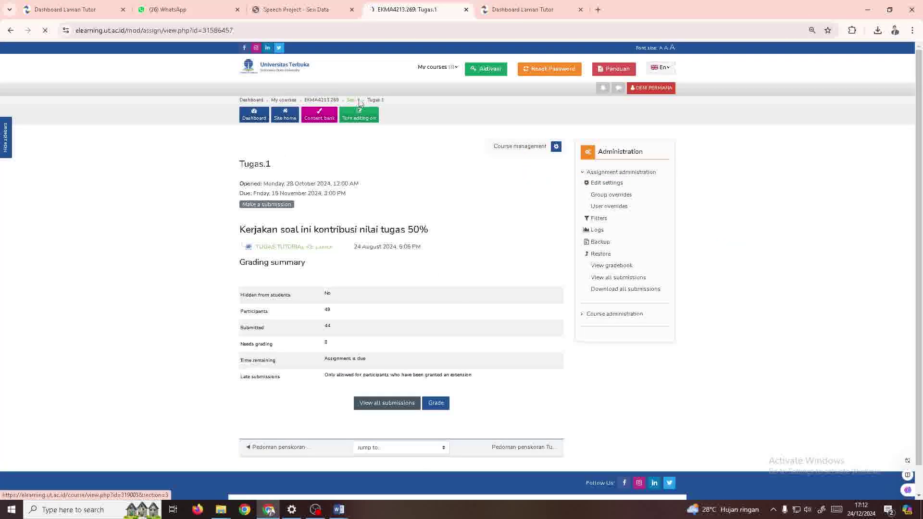
{"action": "left_click", "coordinate": [399, 175]}
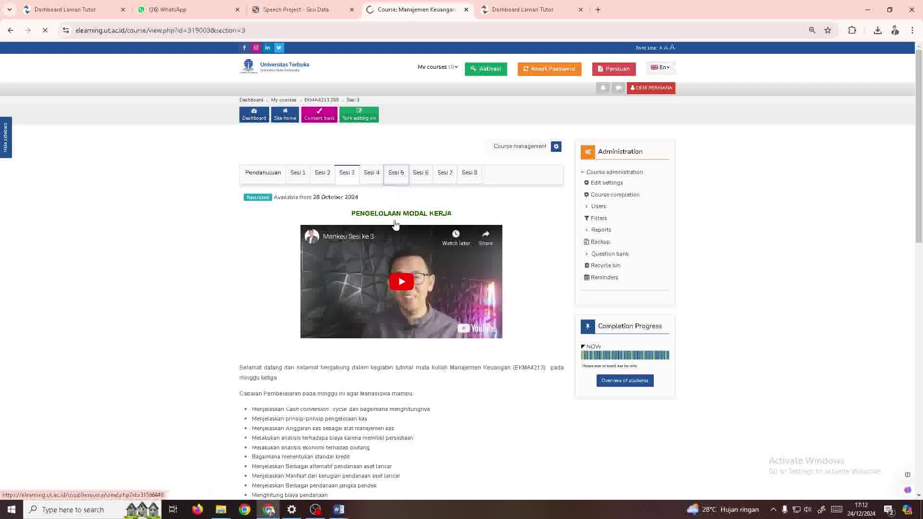
{"action": "scroll", "coordinate": [396, 256], "scroll_direction": "down", "scroll_amount": 15}
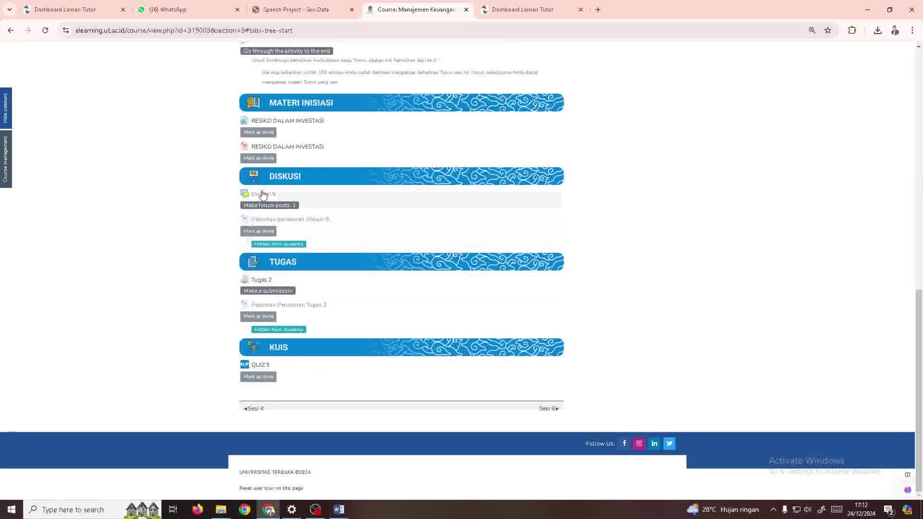
{"action": "left_click", "coordinate": [260, 285]}
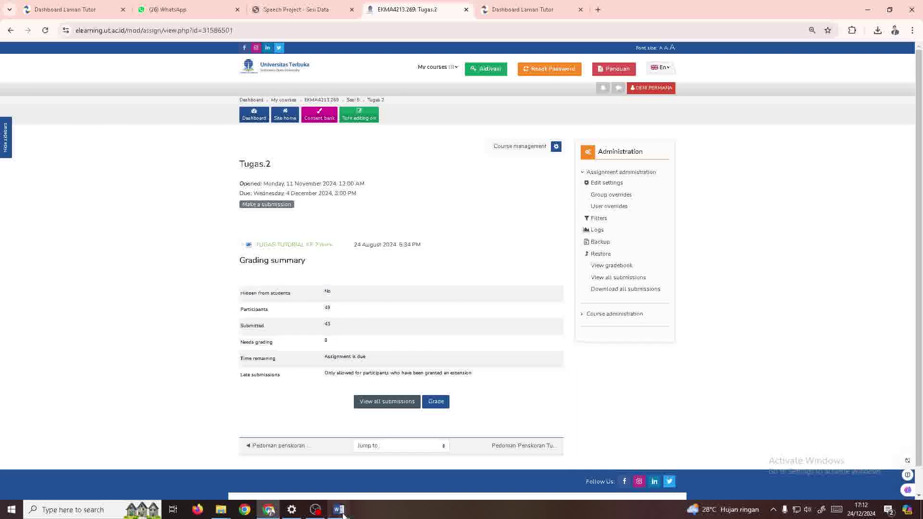
Return to the Word report, enter 43 for Mengerjakan Tugas 2 aligned with the value above, and add a colon after Mengerjakan Tugas 3.
{"action": "mouse_move", "coordinate": [339, 510]}
{"action": "left_click", "coordinate": [440, 464]}
{"action": "left_click", "coordinate": [226, 346]}
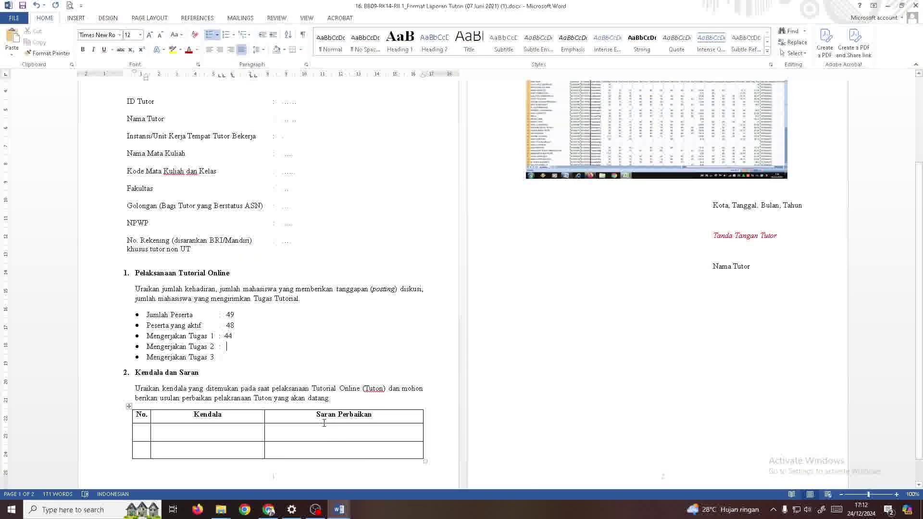
{"action": "type", "text": "43"}
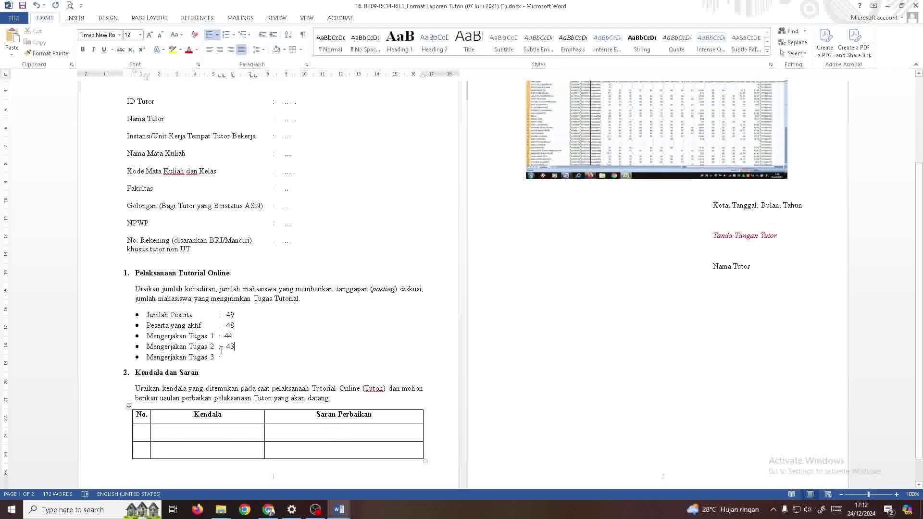
{"action": "key", "text": "Delete"}
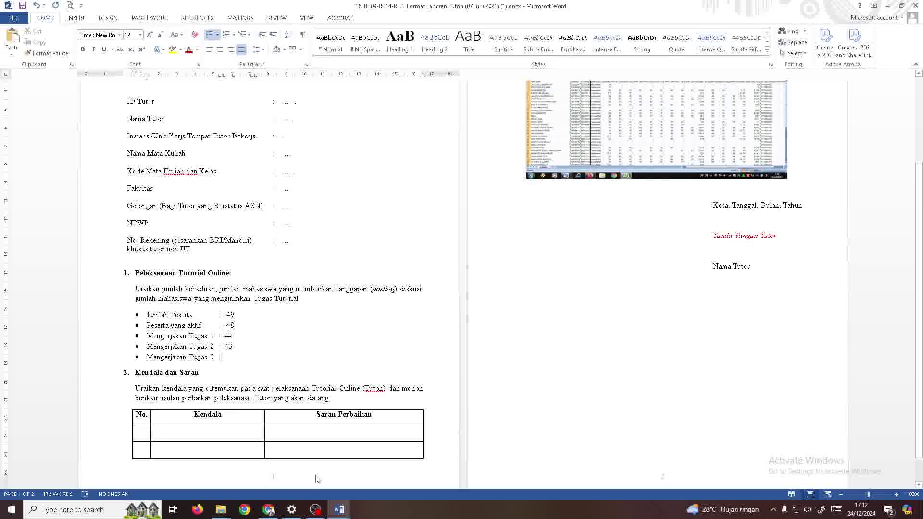
Go back to the course in the browser, open Sesi 7 and examine the Tugas 3 grading summary for the submission count.
{"action": "left_click", "coordinate": [272, 514]}
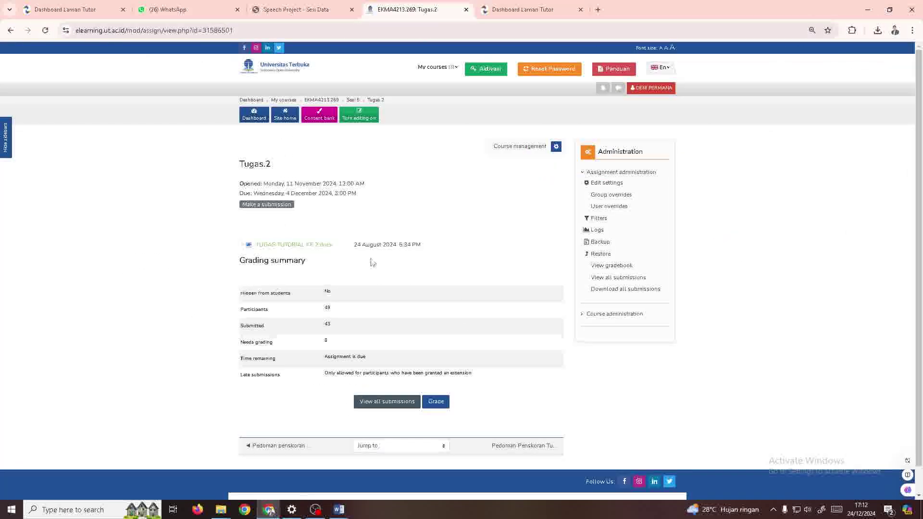
{"action": "left_click", "coordinate": [354, 100]}
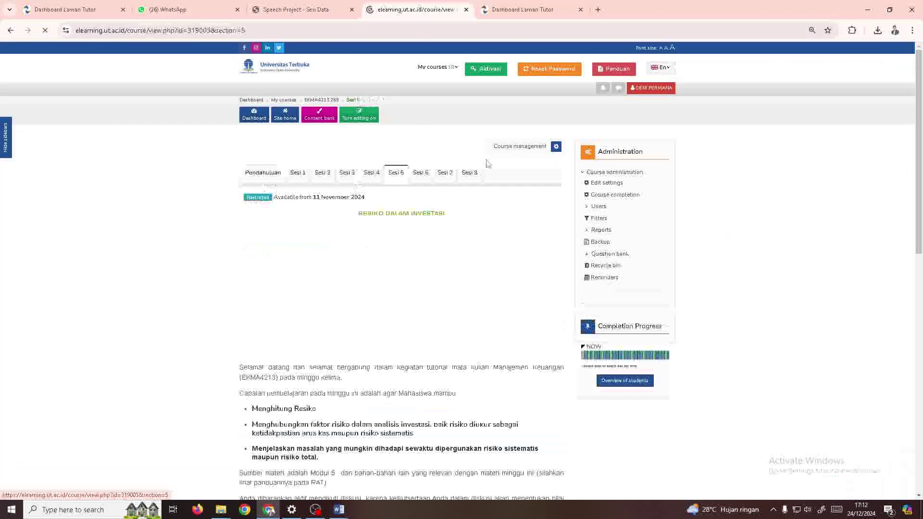
{"action": "left_click", "coordinate": [448, 179]}
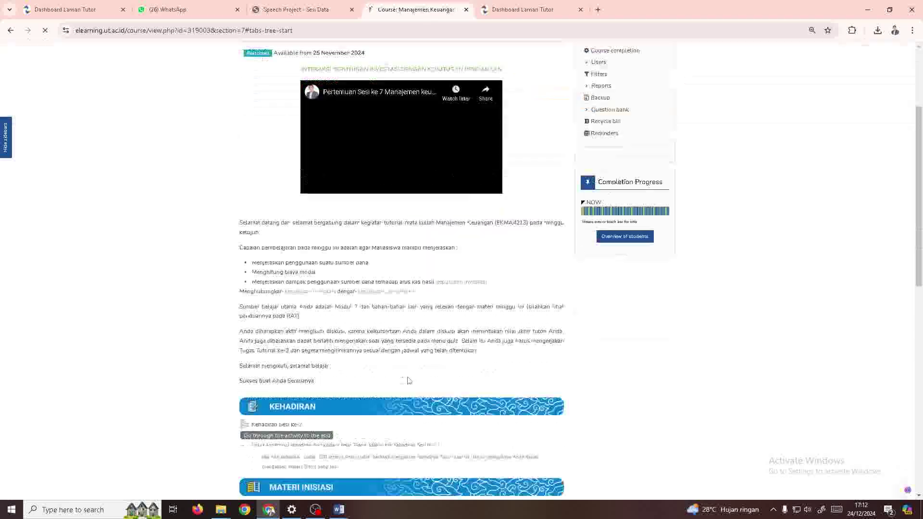
{"action": "scroll", "coordinate": [407, 379], "scroll_direction": "down", "scroll_amount": 7}
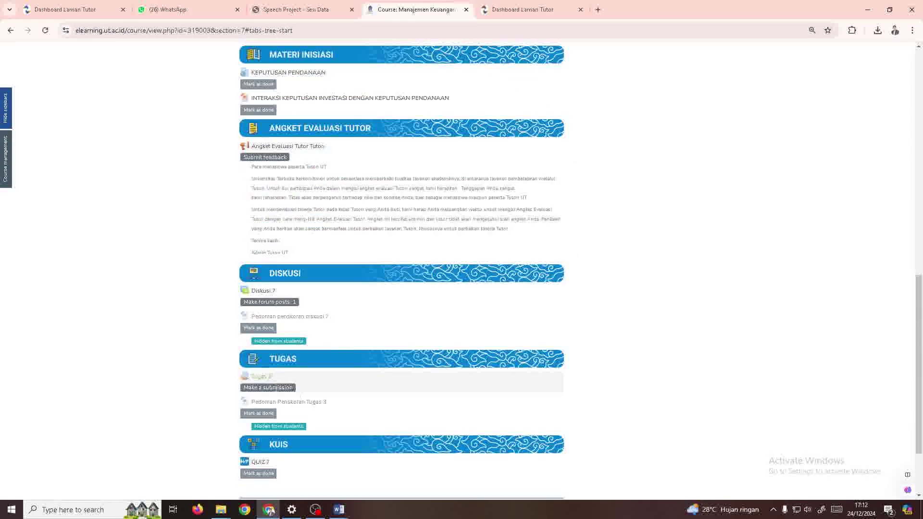
{"action": "left_click", "coordinate": [258, 385]}
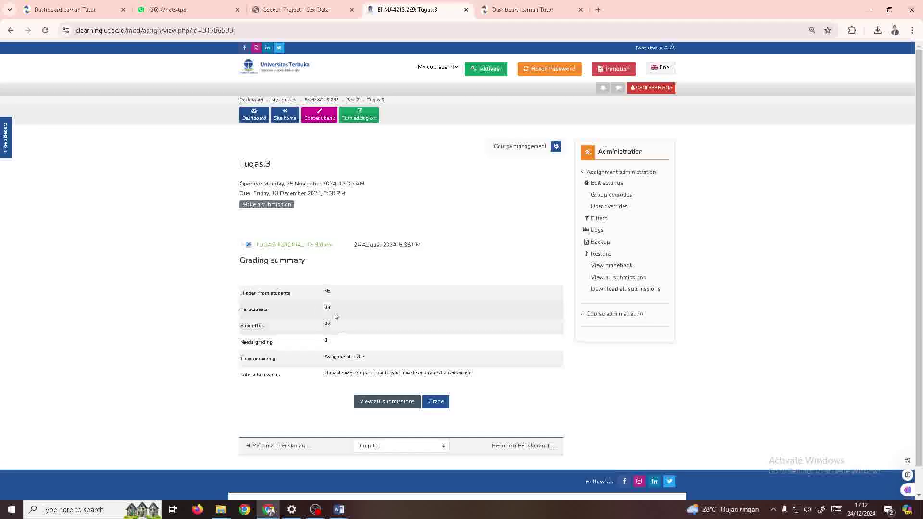
Switch back to the Tuton report in Word and enter 42 for Mengerjakan Tugas 3.
{"action": "mouse_move", "coordinate": [340, 505]}
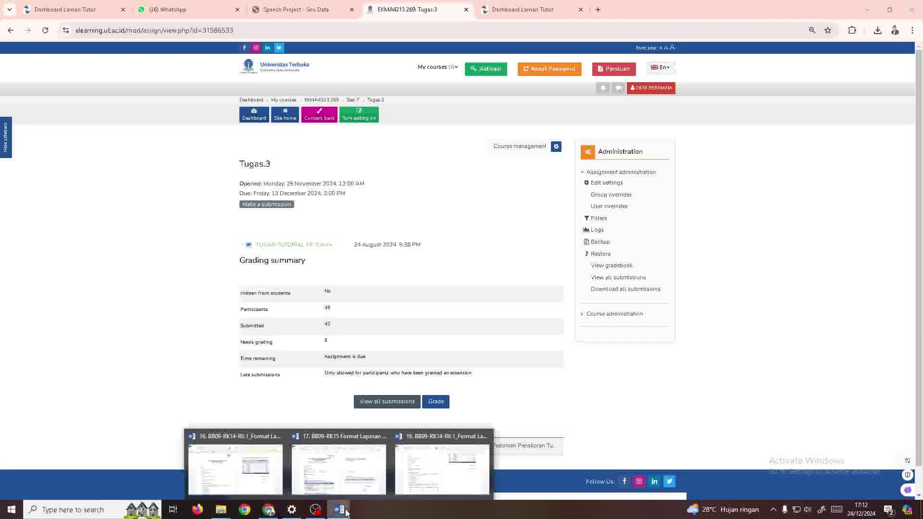
{"action": "left_click", "coordinate": [360, 461]}
{"action": "type", "text": "42"}
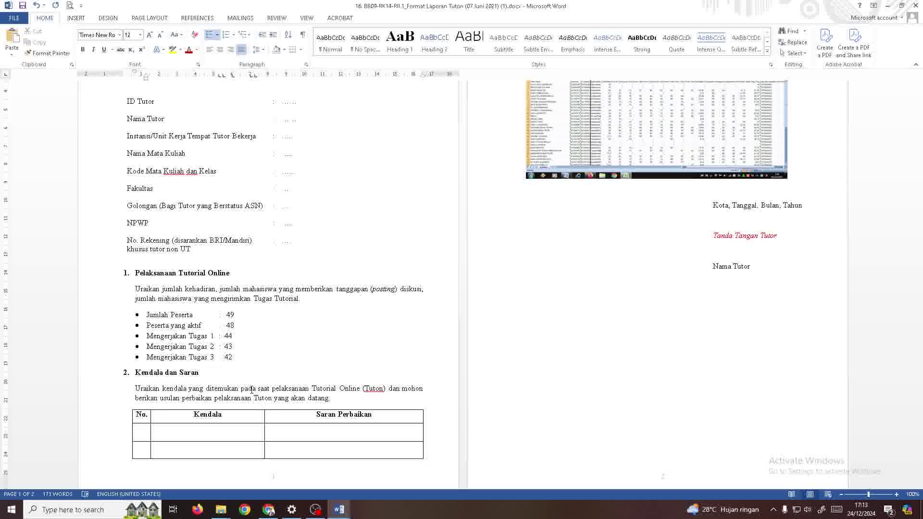
Fill the first row of the Kendala dan Saran table with number 1 and placeholder dots under Kendala and Saran Perbaikan.
{"action": "scroll", "coordinate": [241, 352], "scroll_direction": "down", "scroll_amount": 1}
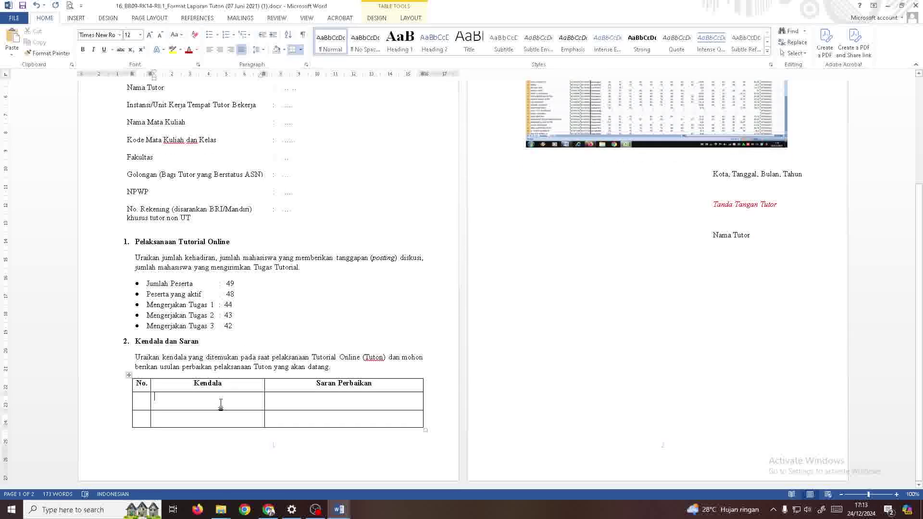
{"action": "type", "text": "\"\""}
{"action": "left_click", "coordinate": [145, 404]}
{"action": "type", "text": "1"}
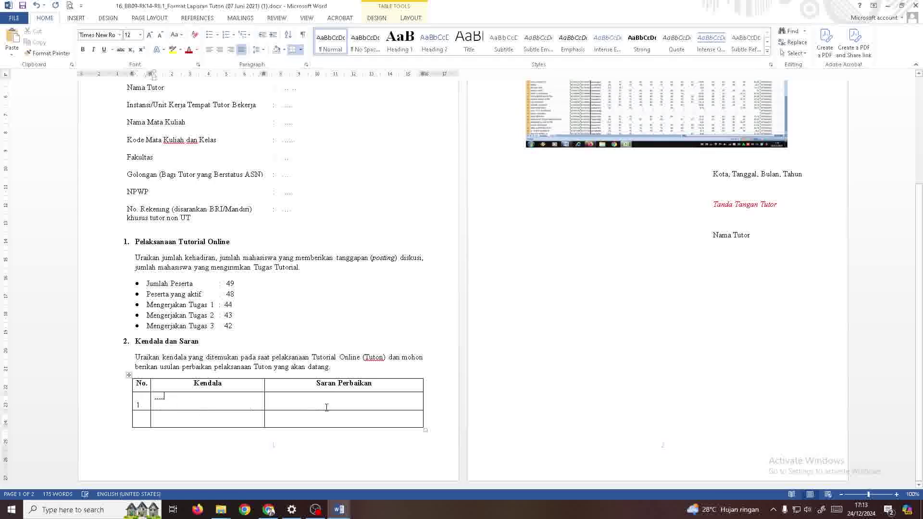
{"action": "left_click", "coordinate": [330, 409]}
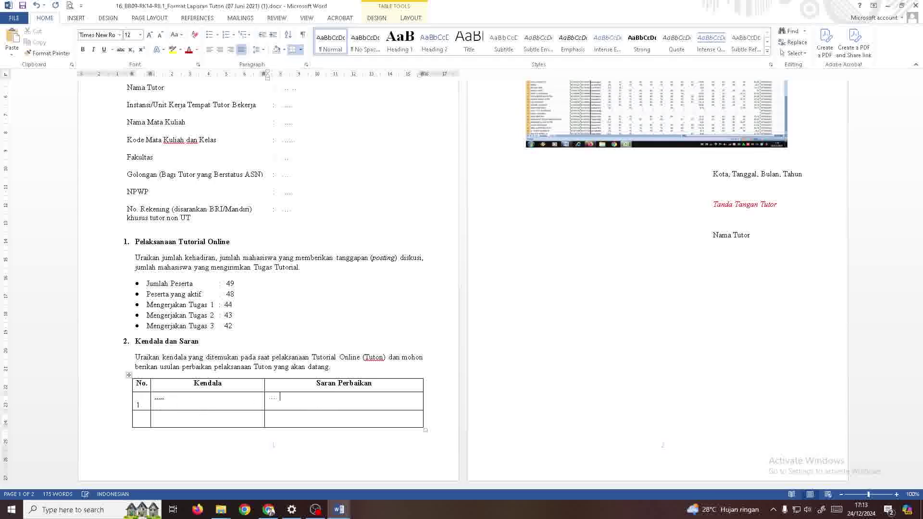
{"action": "type", "text": "\"\""}
{"action": "left_click", "coordinate": [228, 400]}
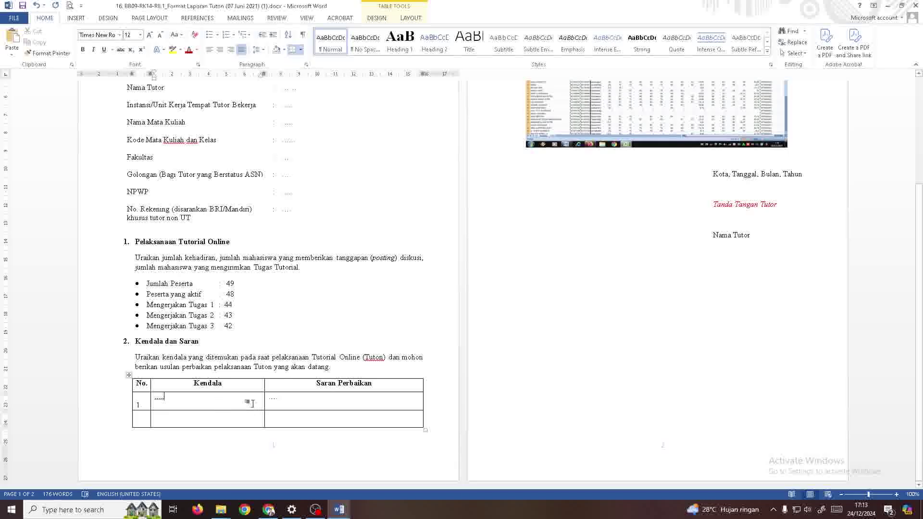
{"action": "left_click", "coordinate": [323, 406]}
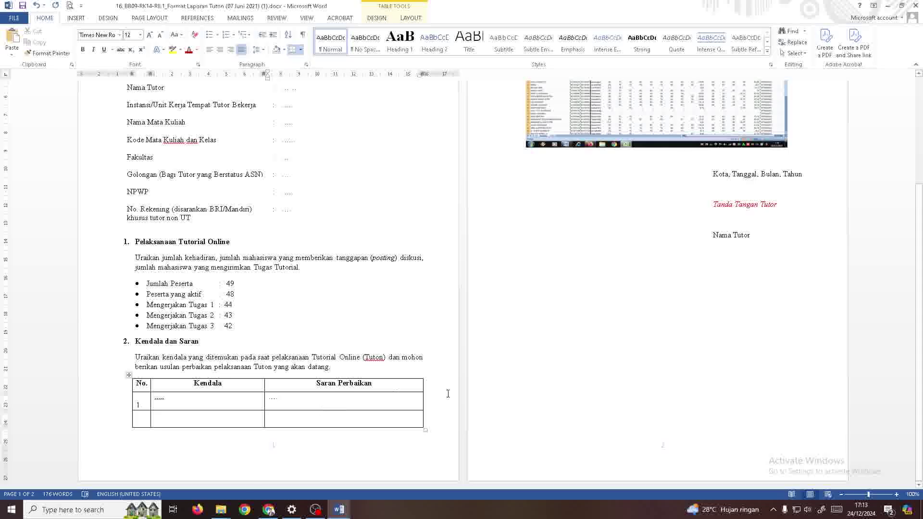
Review the report's sections and examine the sample spreadsheet image under Data nilai Tuton.
{"action": "scroll", "coordinate": [448, 394], "scroll_direction": "up", "scroll_amount": 5}
{"action": "scroll", "coordinate": [435, 412], "scroll_direction": "down", "scroll_amount": 4}
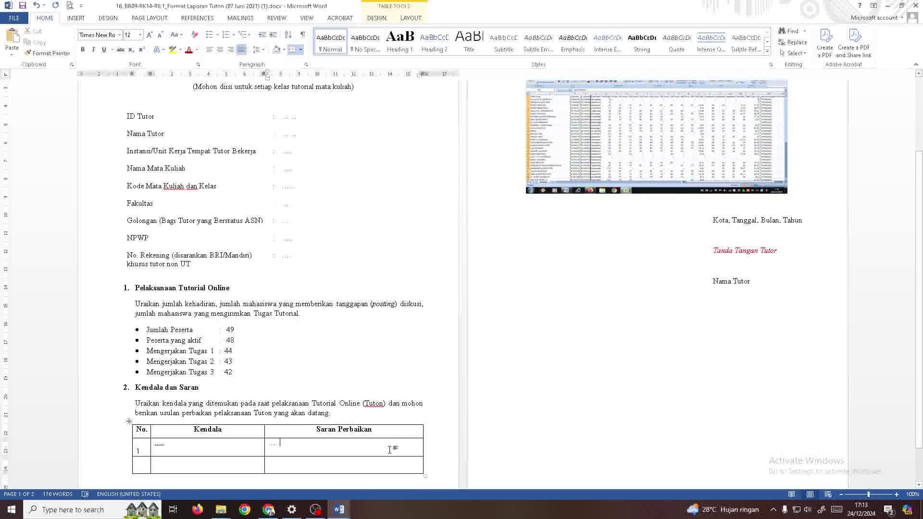
{"action": "scroll", "coordinate": [389, 450], "scroll_direction": "up", "scroll_amount": 3}
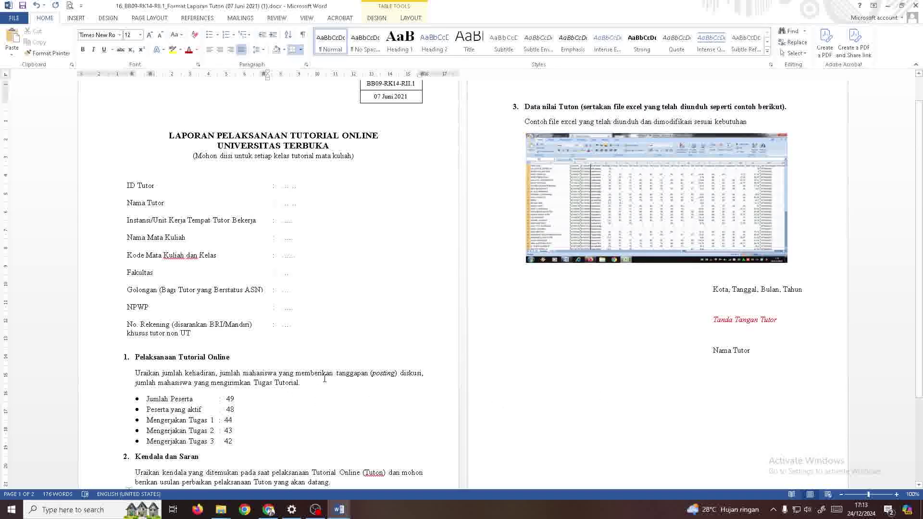
{"action": "scroll", "coordinate": [325, 379], "scroll_direction": "down", "scroll_amount": 2}
{"action": "scroll", "coordinate": [565, 383], "scroll_direction": "up", "scroll_amount": 3}
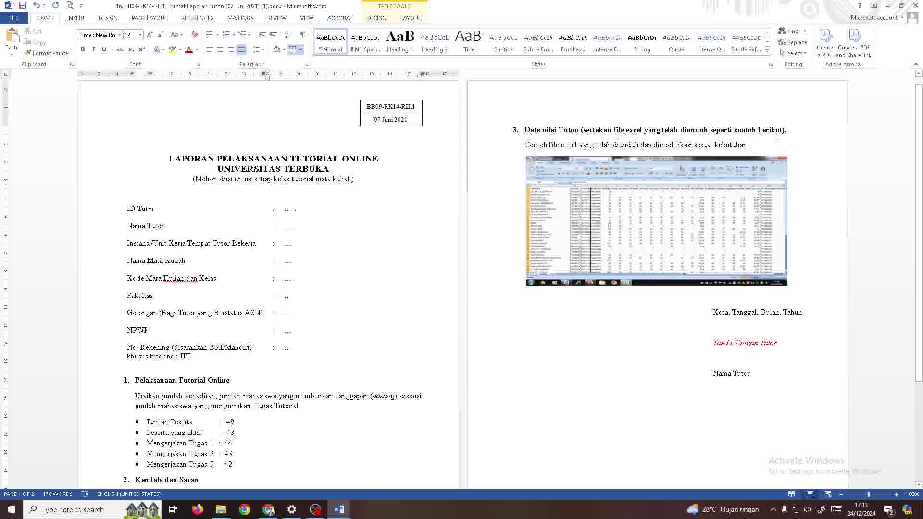
{"action": "left_click", "coordinate": [598, 192]}
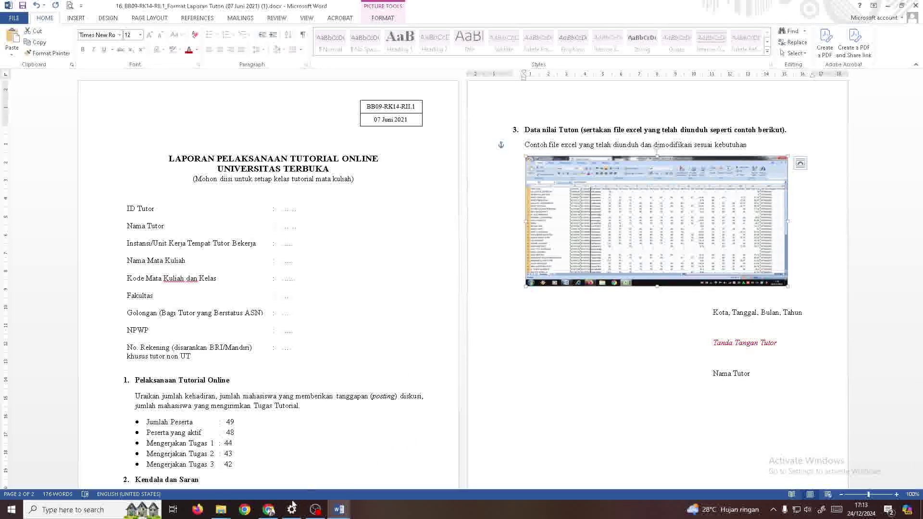
Switch to the e-learning site in the browser, open the course's grade export and choose the Excel spreadsheet format.
{"action": "left_click", "coordinate": [265, 516]}
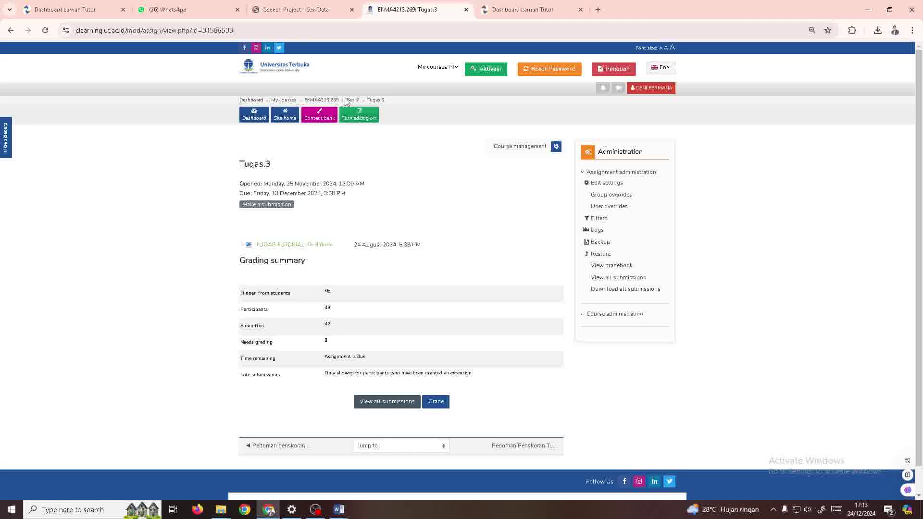
{"action": "left_click", "coordinate": [322, 101]}
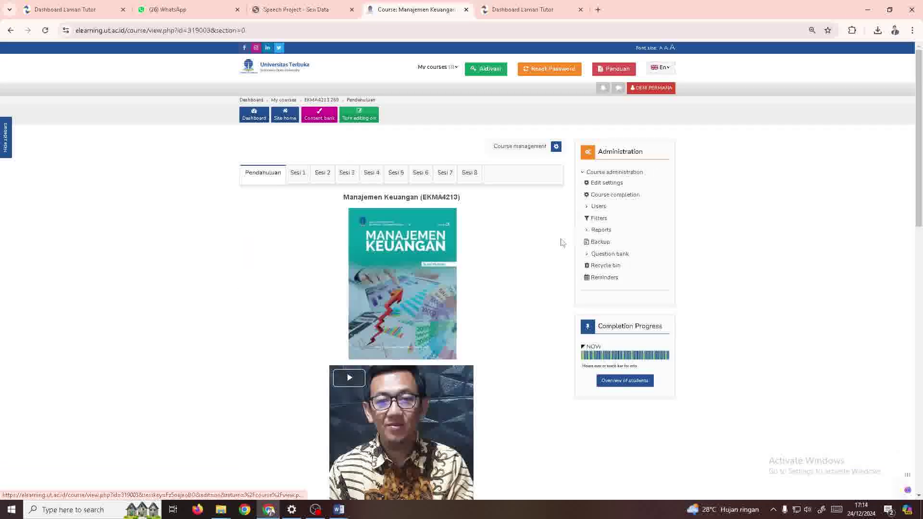
{"action": "left_click", "coordinate": [528, 150]}
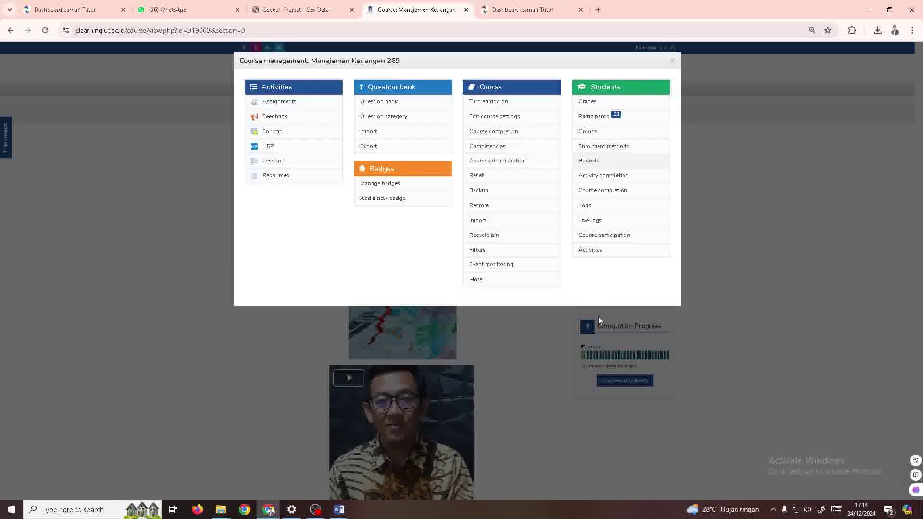
{"action": "left_click", "coordinate": [591, 105]}
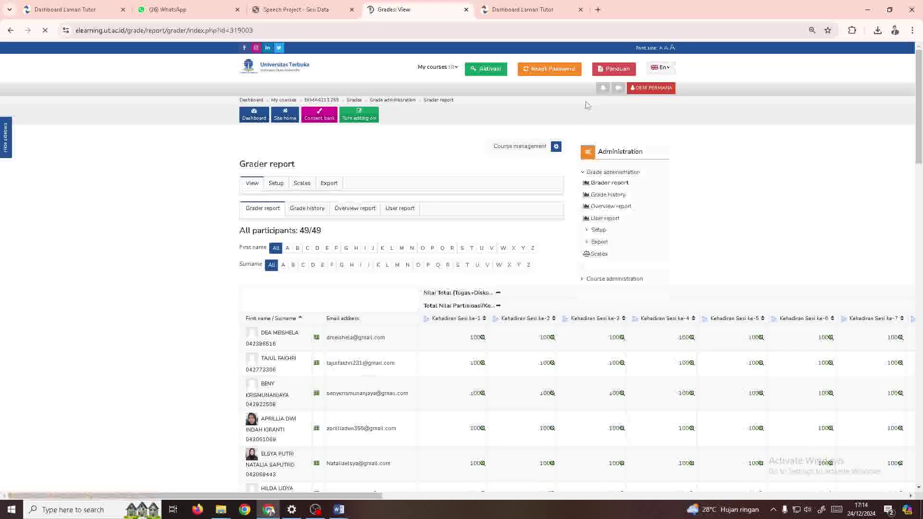
{"action": "left_click", "coordinate": [335, 186]}
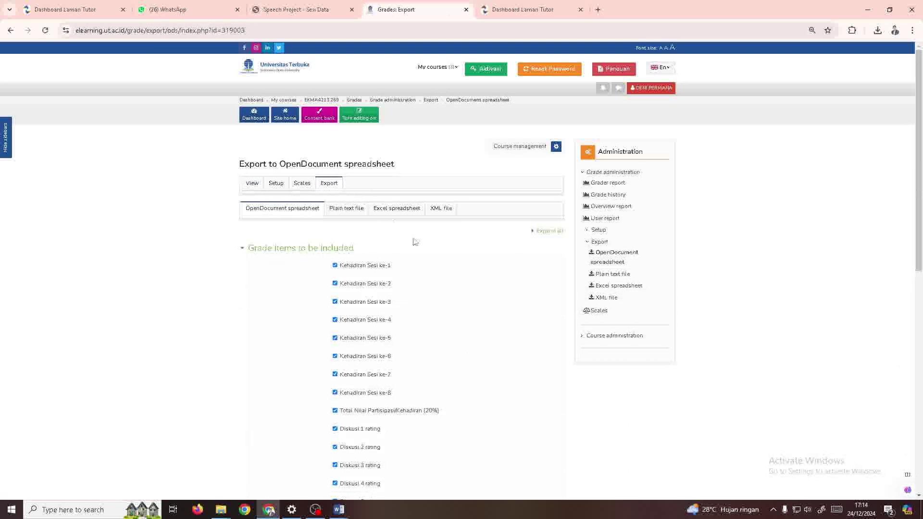
{"action": "scroll", "coordinate": [340, 256], "scroll_direction": "down", "scroll_amount": 9}
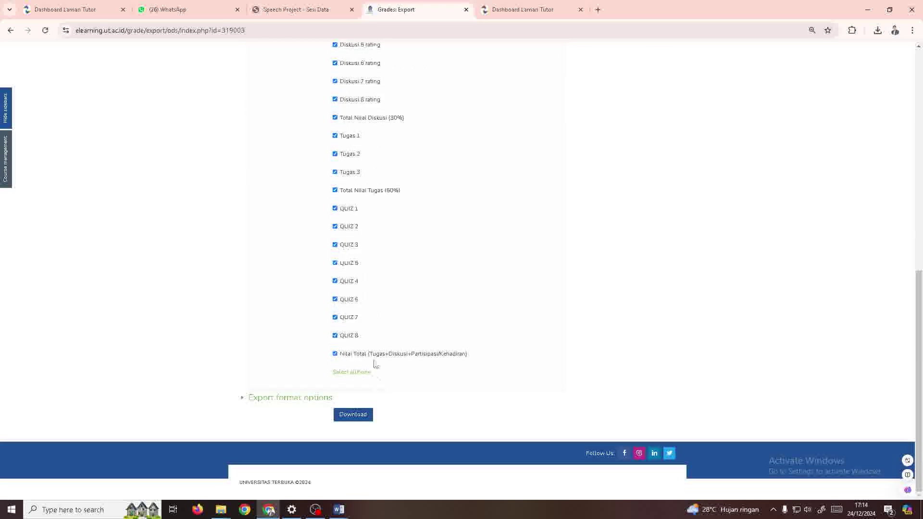
{"action": "scroll", "coordinate": [416, 306], "scroll_direction": "up", "scroll_amount": 10}
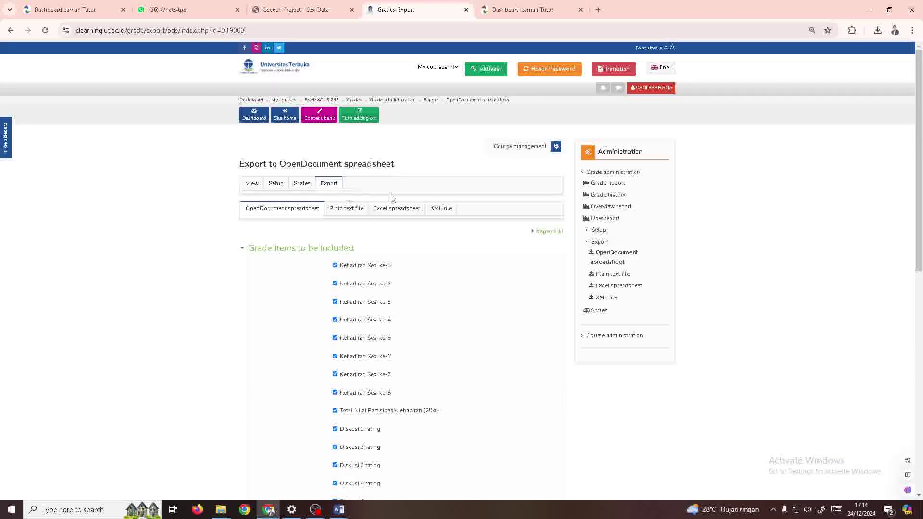
{"action": "left_click", "coordinate": [399, 215]}
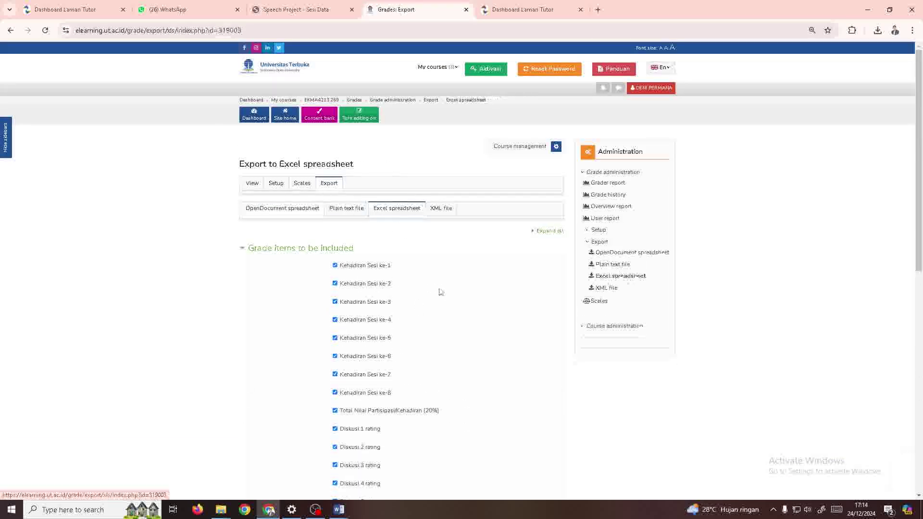
Download the Excel grade export with all grade items included, open the file in a maximized Excel window and enable editing.
{"action": "scroll", "coordinate": [439, 290], "scroll_direction": "down", "scroll_amount": 10}
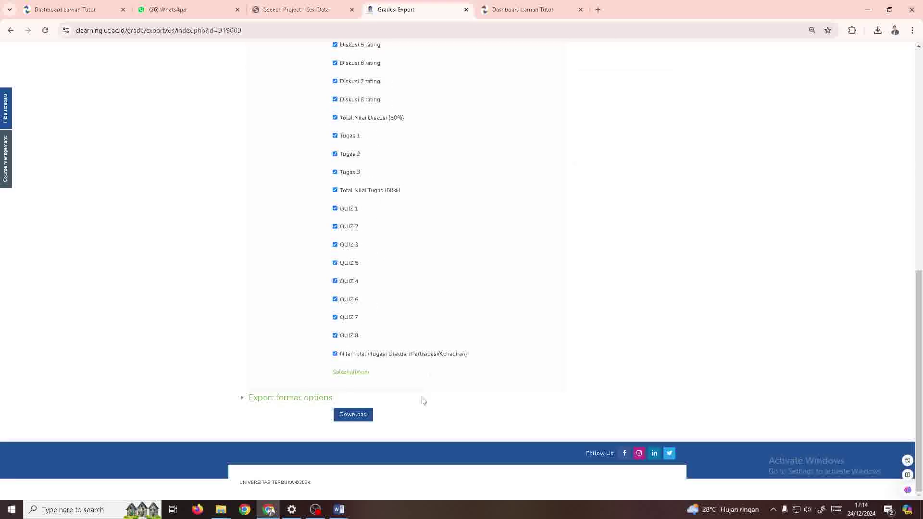
{"action": "left_click", "coordinate": [366, 414]}
{"action": "mouse_move", "coordinate": [830, 68]}
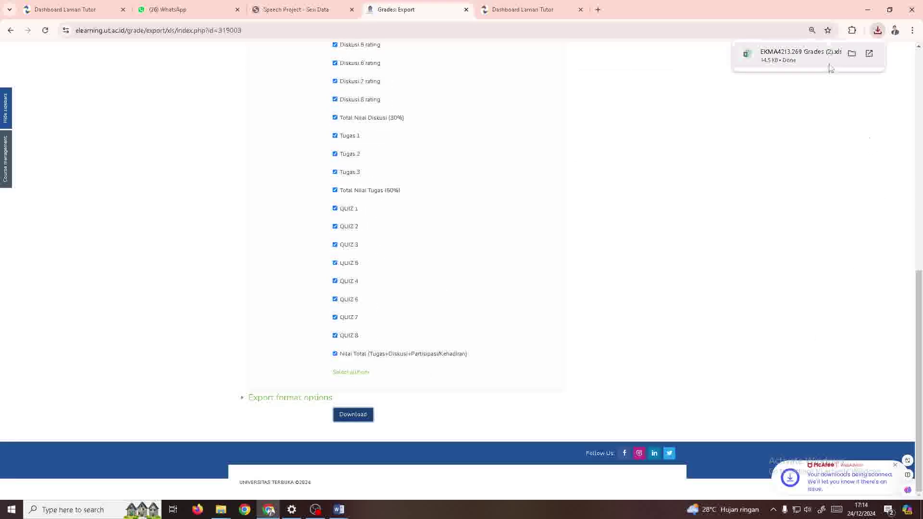
{"action": "left_click", "coordinate": [828, 56]}
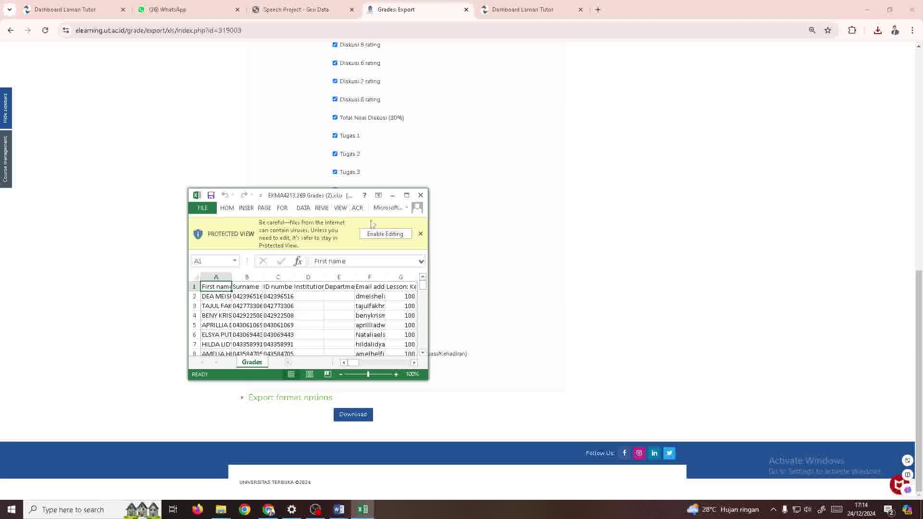
{"action": "left_click", "coordinate": [420, 184]}
{"action": "left_click", "coordinate": [407, 197]}
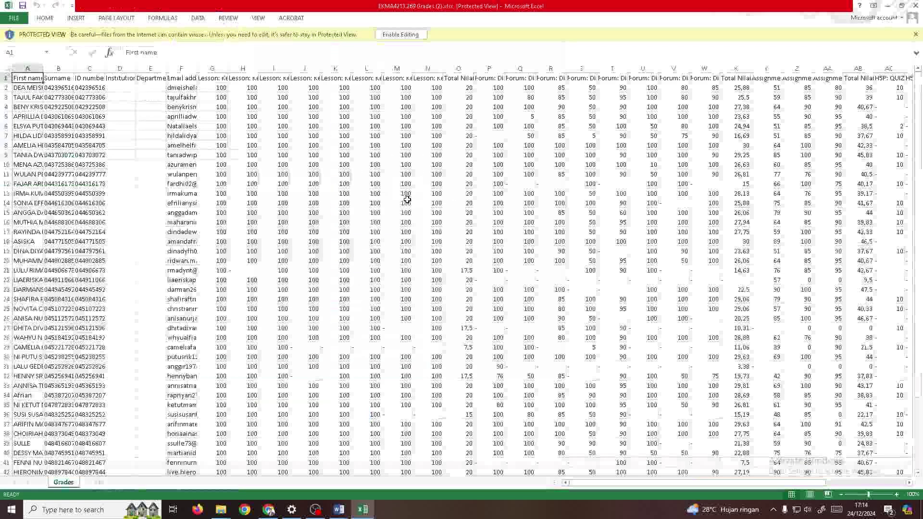
{"action": "left_click", "coordinate": [387, 35]}
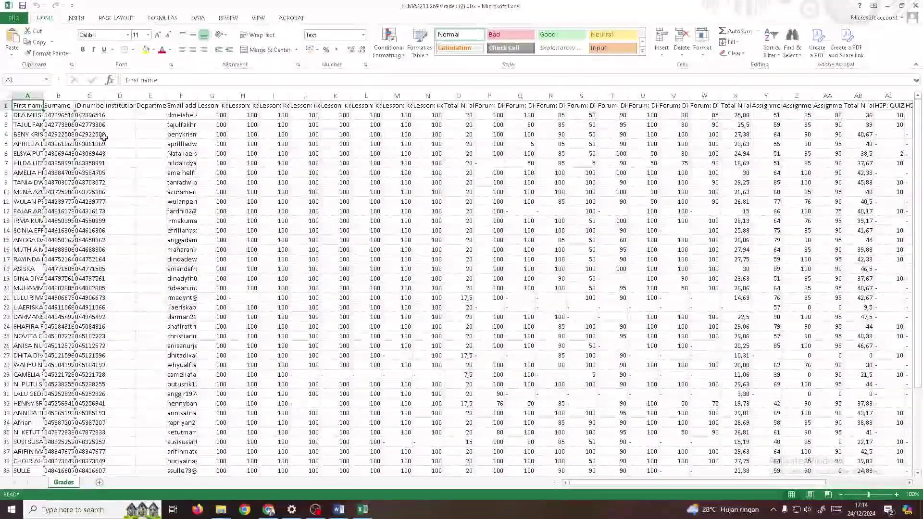
Rename the Surname header in cell B1 to NIM.
{"action": "left_click", "coordinate": [65, 110]}
{"action": "left_click", "coordinate": [89, 119]}
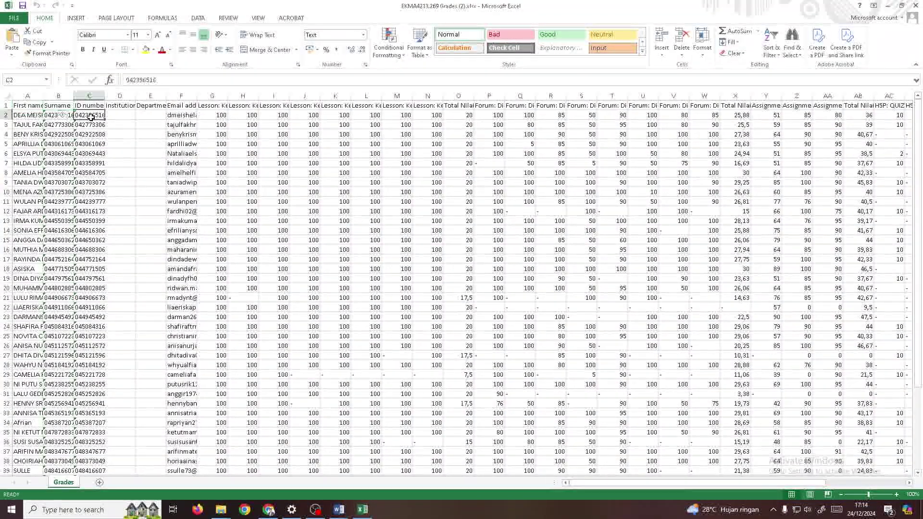
{"action": "left_click", "coordinate": [95, 105]}
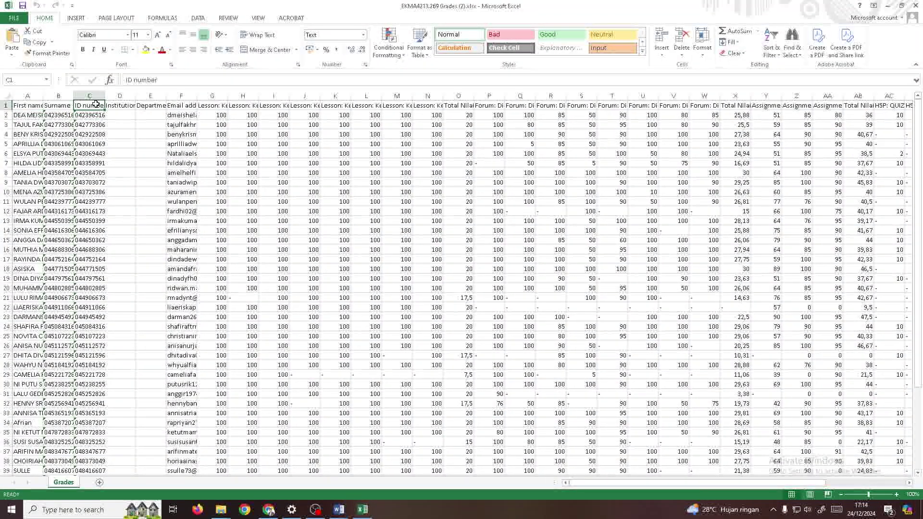
{"action": "left_click", "coordinate": [62, 106]}
{"action": "type", "text": "NIM"}
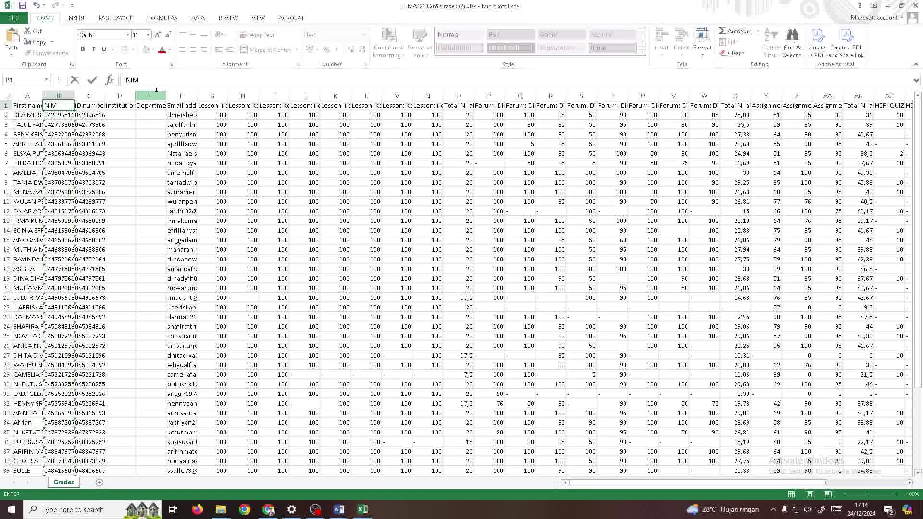
{"action": "key", "text": "Return"}
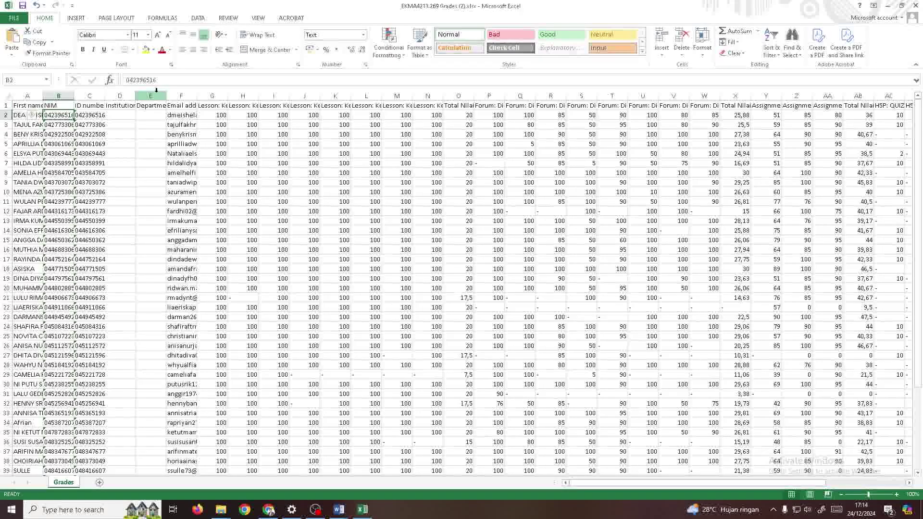
Delete the ID number, Institution and Department columns and adjust the NIM column's width to fit its numbers.
{"action": "left_click_drag", "start_coordinate": [76, 96], "coordinate": [150, 119]}
{"action": "left_click", "coordinate": [106, 99]}
{"action": "right_click", "coordinate": [150, 131]}
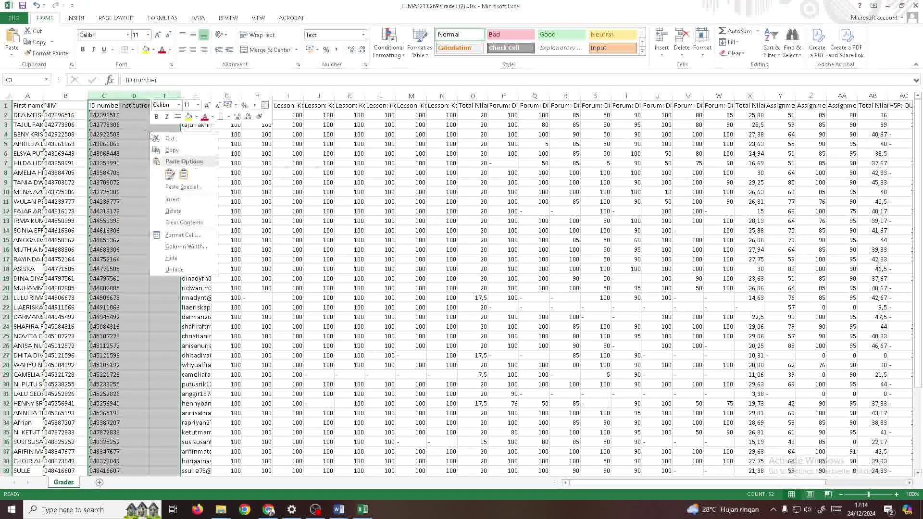
{"action": "left_click", "coordinate": [185, 211]}
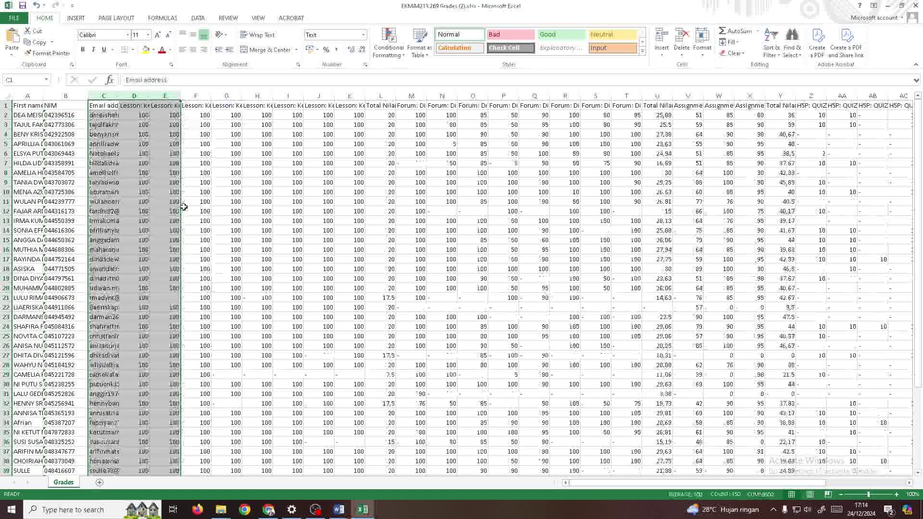
{"action": "left_click", "coordinate": [104, 163]}
{"action": "left_click_drag", "start_coordinate": [88, 95], "coordinate": [81, 96]}
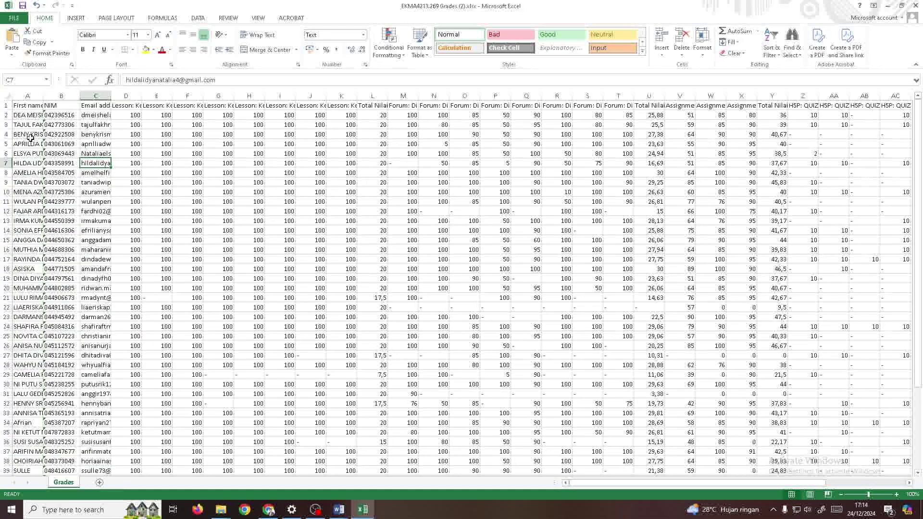
Replace the first Lesson attendance header in cell D1 with Sesi 1.
{"action": "left_click", "coordinate": [64, 121]}
{"action": "left_click", "coordinate": [105, 135]}
{"action": "left_click", "coordinate": [127, 131]}
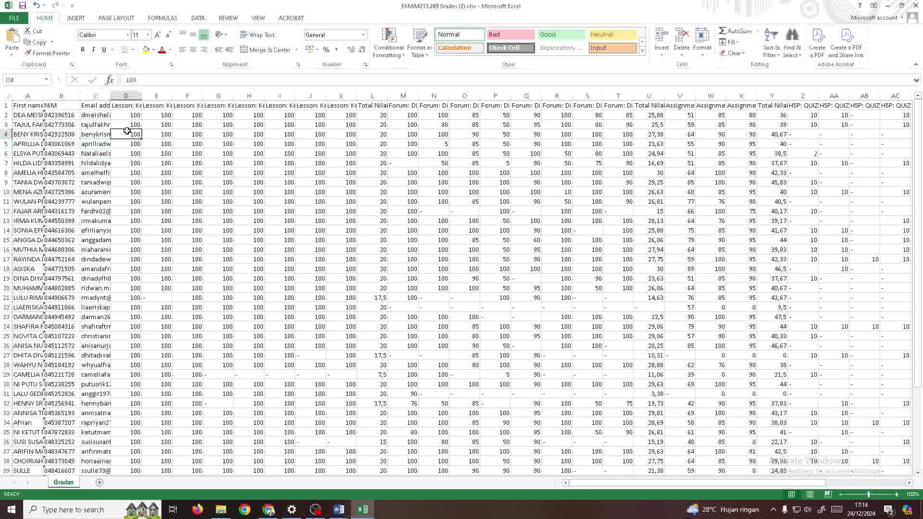
{"action": "left_click", "coordinate": [135, 106]}
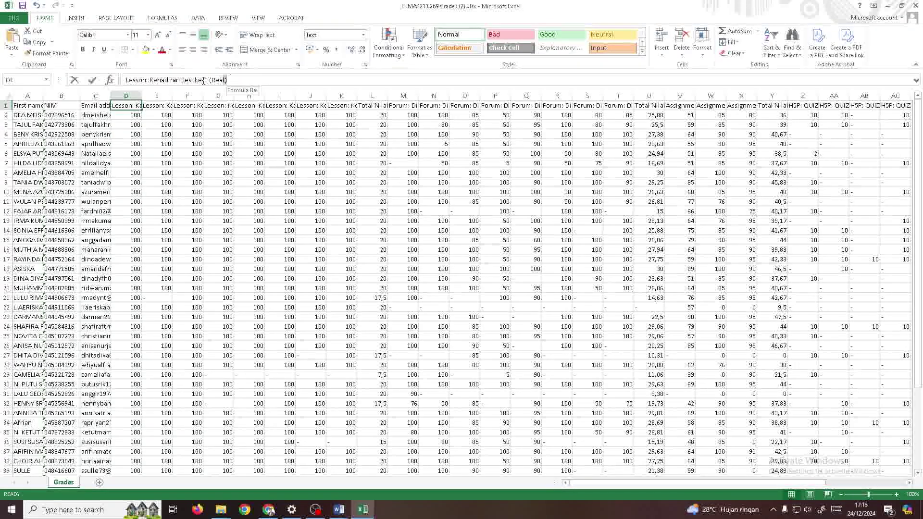
{"action": "left_click_drag", "start_coordinate": [229, 80], "coordinate": [124, 81]}
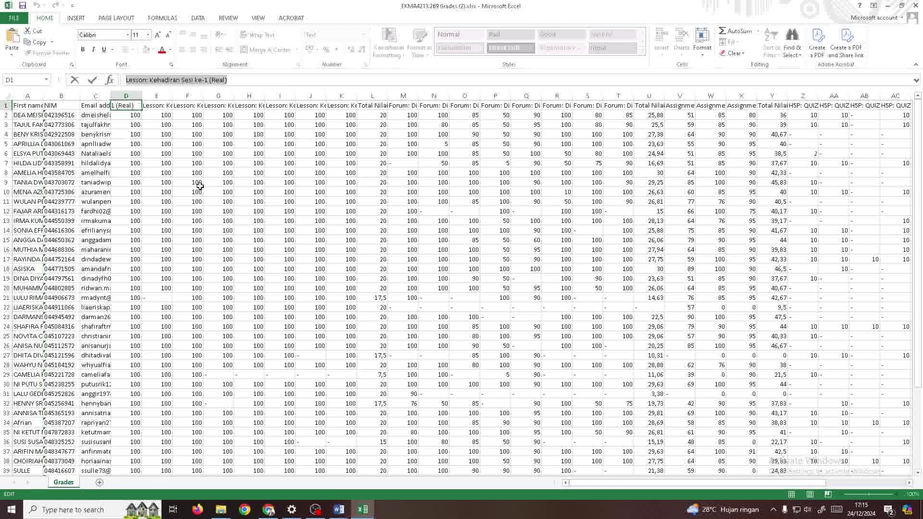
{"action": "type", "text": "Sesi"}
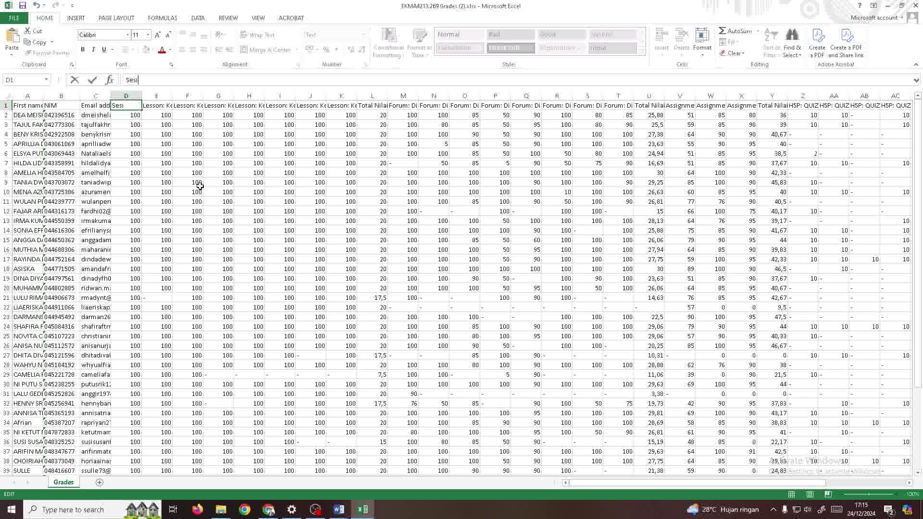
{"action": "type", "text": " 1"}
{"action": "key", "text": "Return"}
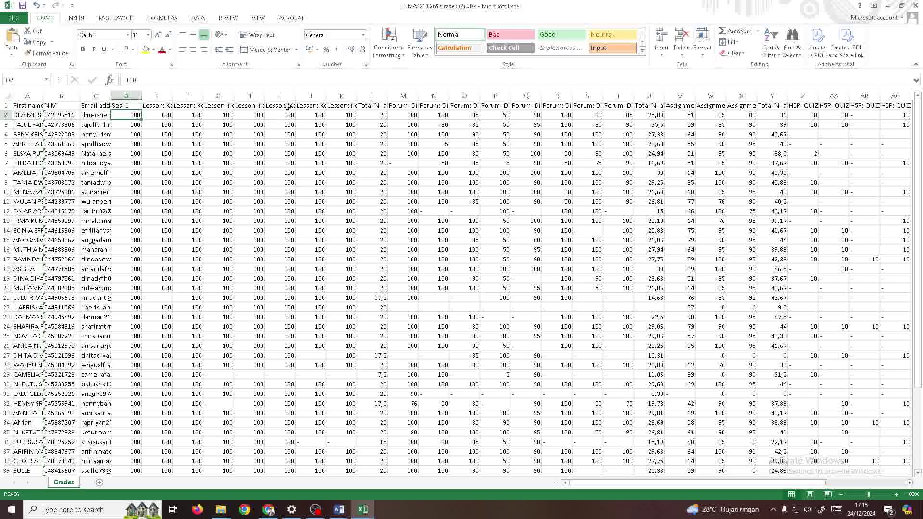
Fill the attendance headers from Sesi 1 in D1 across to Sesi 8 in K1 and center them.
{"action": "left_click", "coordinate": [164, 105]}
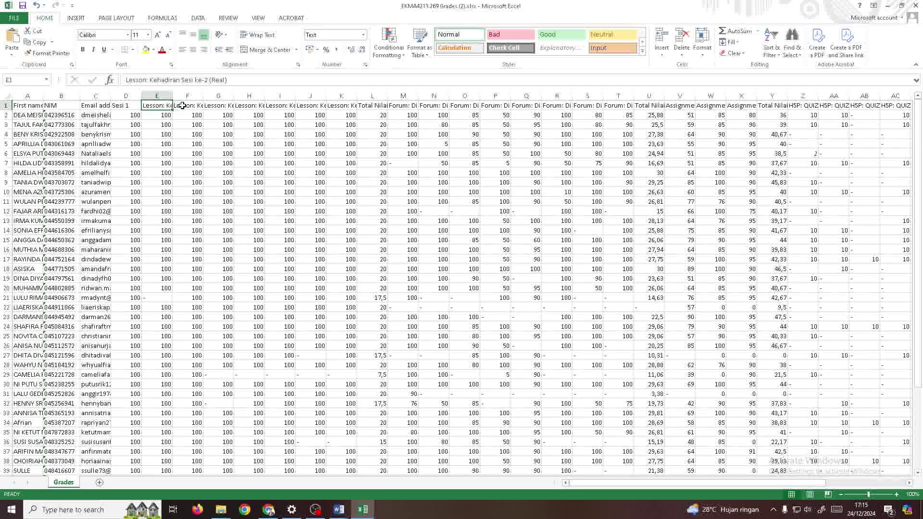
{"action": "left_click", "coordinate": [182, 104]}
{"action": "left_click", "coordinate": [137, 105]}
{"action": "left_click_drag", "start_coordinate": [141, 110], "coordinate": [345, 112]}
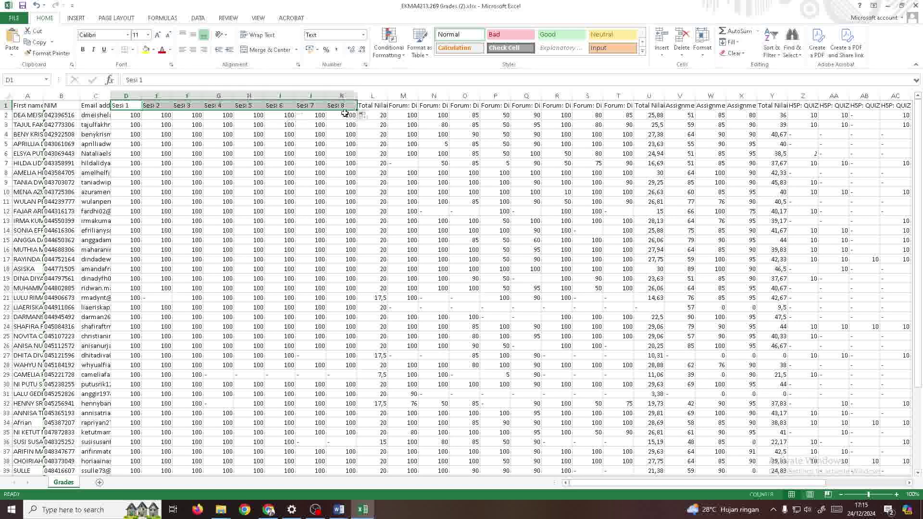
{"action": "left_click", "coordinate": [194, 51]}
{"action": "left_click", "coordinate": [249, 125]}
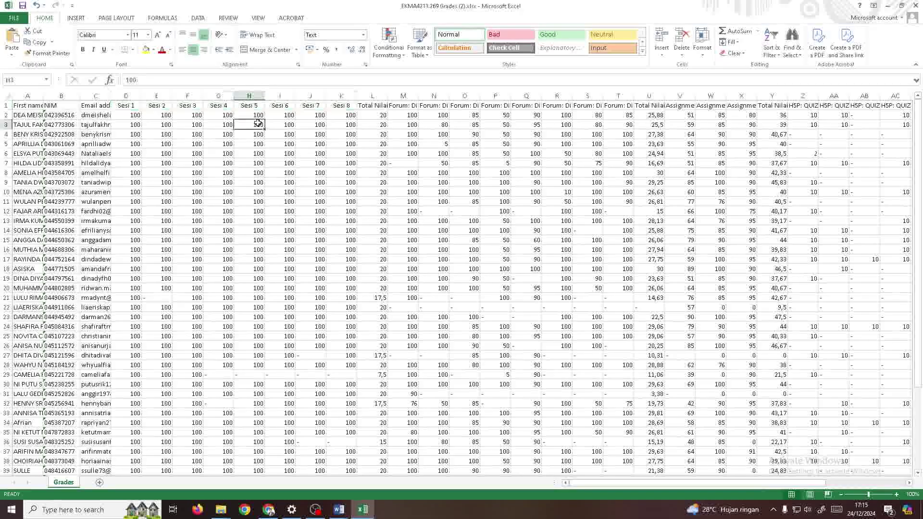
Replace the first Forum header in cell M1 with Diskusi 1 and fill the series across to Diskusi 8 in T1.
{"action": "left_click", "coordinate": [378, 106]}
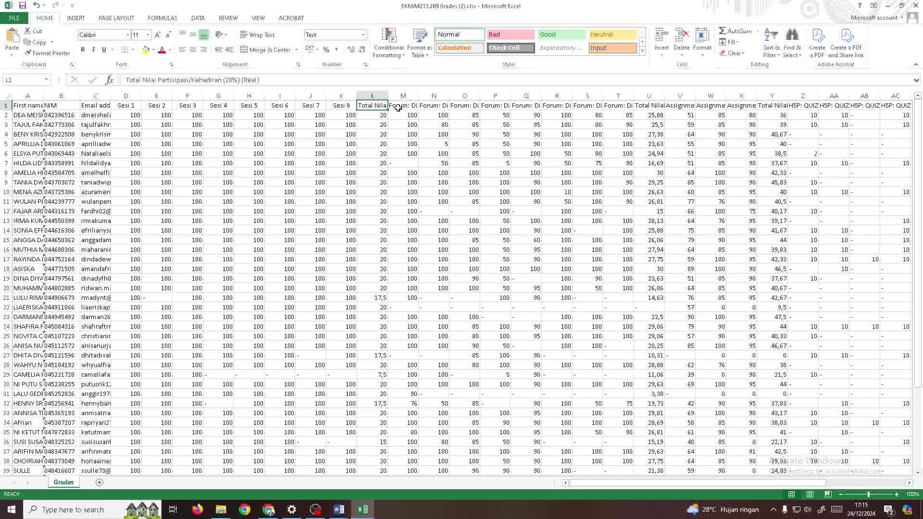
{"action": "left_click", "coordinate": [401, 105]}
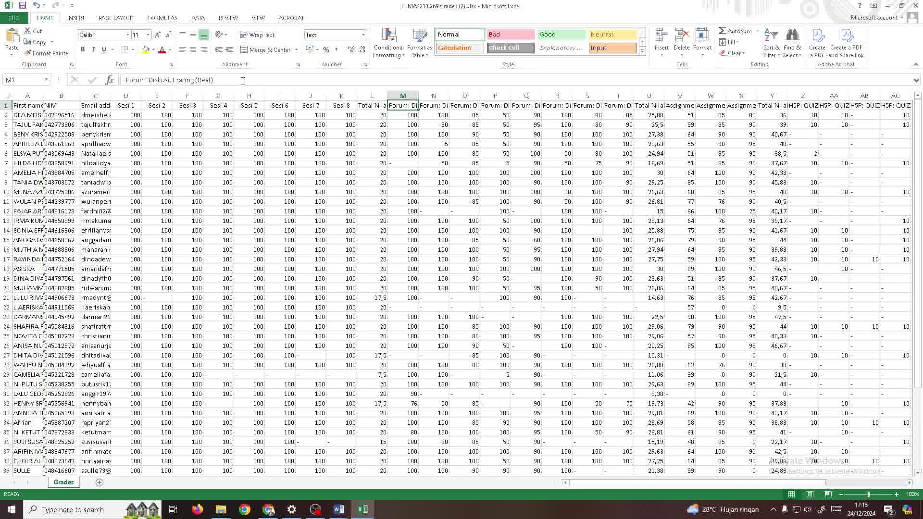
{"action": "left_click_drag", "start_coordinate": [242, 81], "coordinate": [87, 85]}
{"action": "type", "text": "Di"}
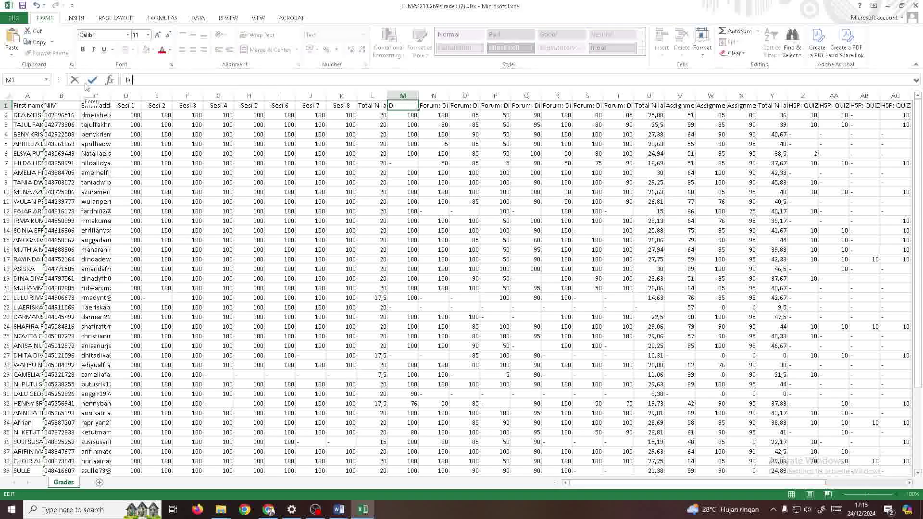
{"action": "type", "text": "skusi 1"}
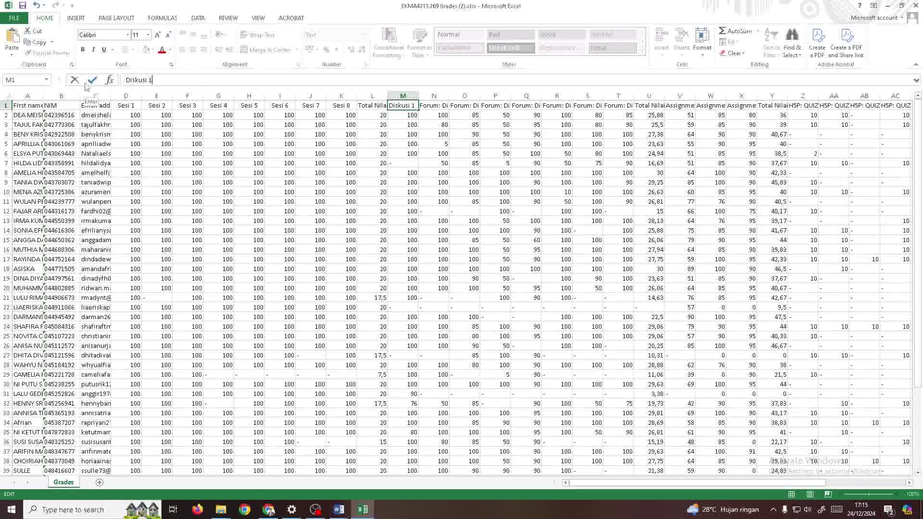
{"action": "key", "text": "Return"}
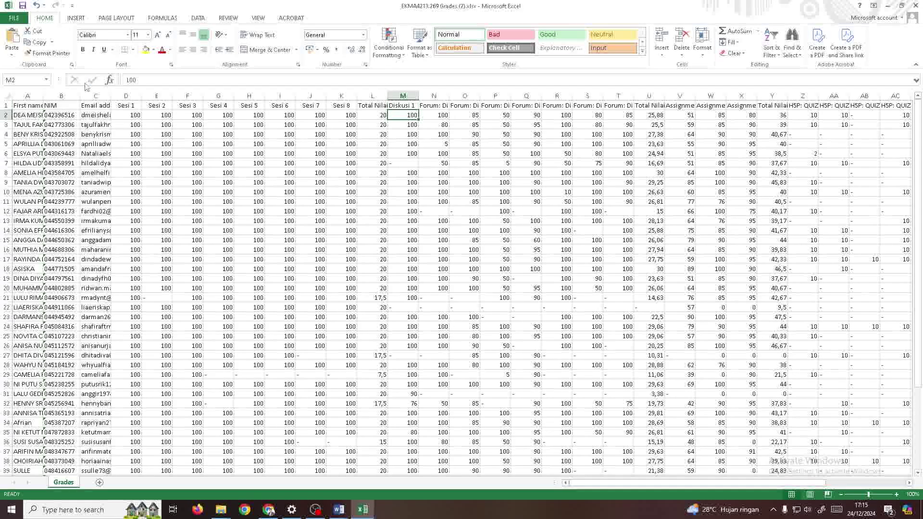
{"action": "left_click", "coordinate": [417, 106]}
{"action": "left_click_drag", "start_coordinate": [420, 112], "coordinate": [627, 115]}
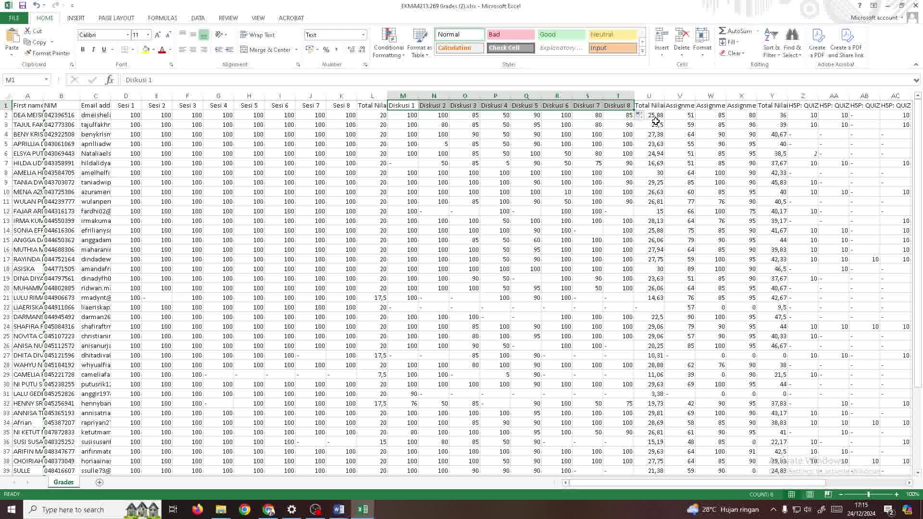
Replace the first Assignment header in cell V1 with Tugas 1 and fill the series across to Tugas 3 in X1.
{"action": "left_click", "coordinate": [679, 105]}
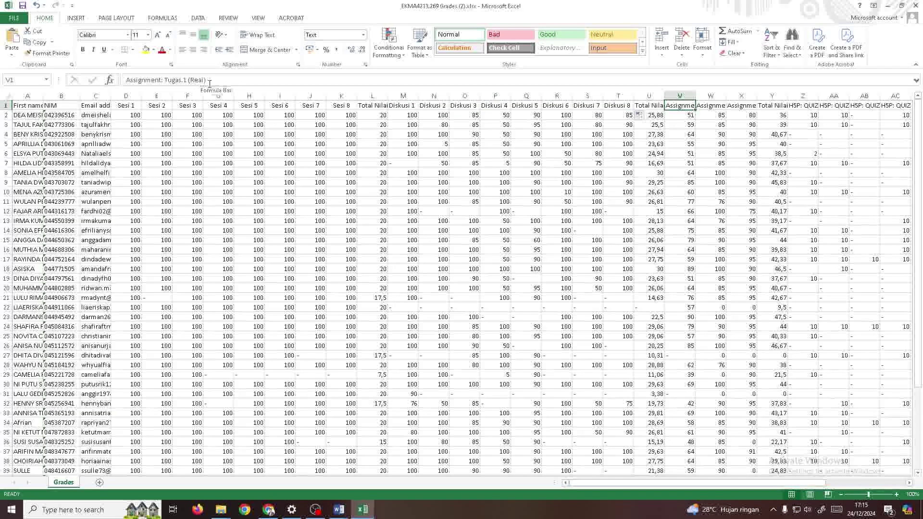
{"action": "type", "text": "T"}
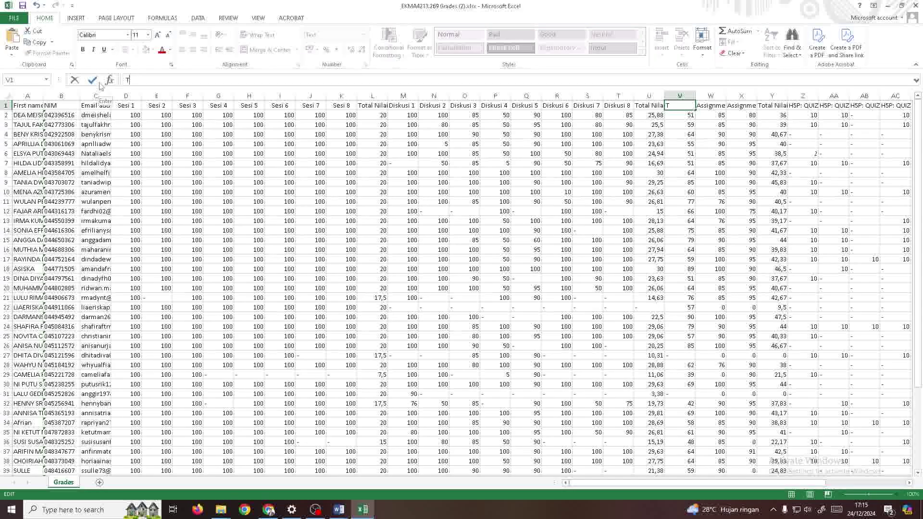
{"action": "type", "text": "ugas 1"}
{"action": "key", "text": "Return"}
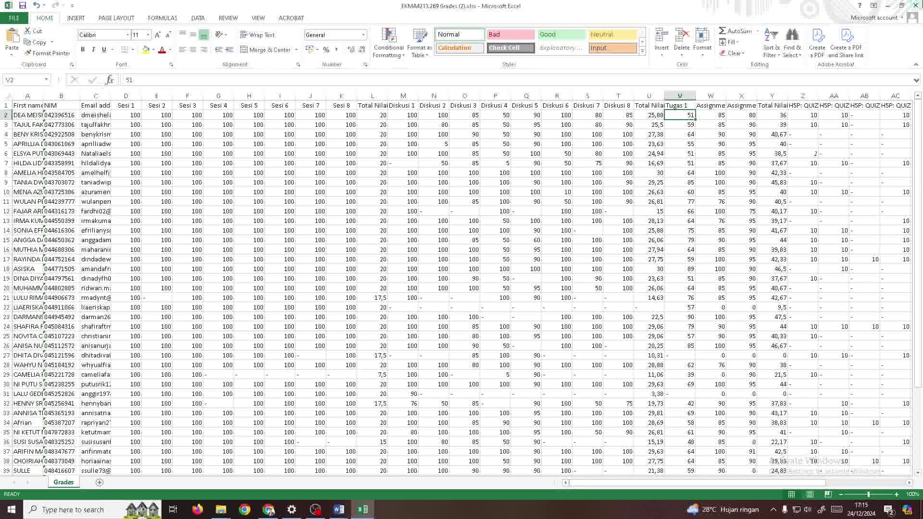
{"action": "left_click_drag", "start_coordinate": [695, 99], "coordinate": [750, 111]}
{"action": "left_click", "coordinate": [685, 106]}
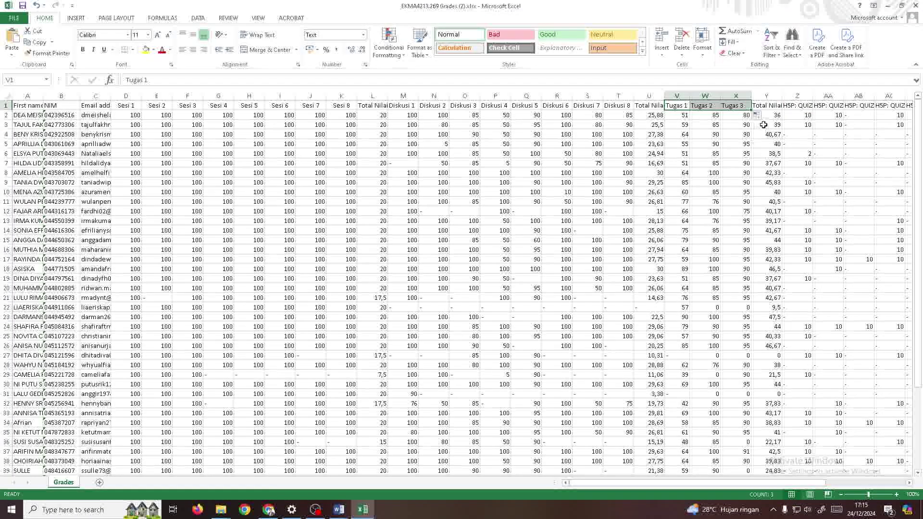
Rename the first quiz header in Z1 to Quiz 1, fill across to Quiz 8 in AG1, and narrow the Quiz 4 to Quiz 8 columns.
{"action": "left_click", "coordinate": [769, 107]}
{"action": "left_click", "coordinate": [785, 107]}
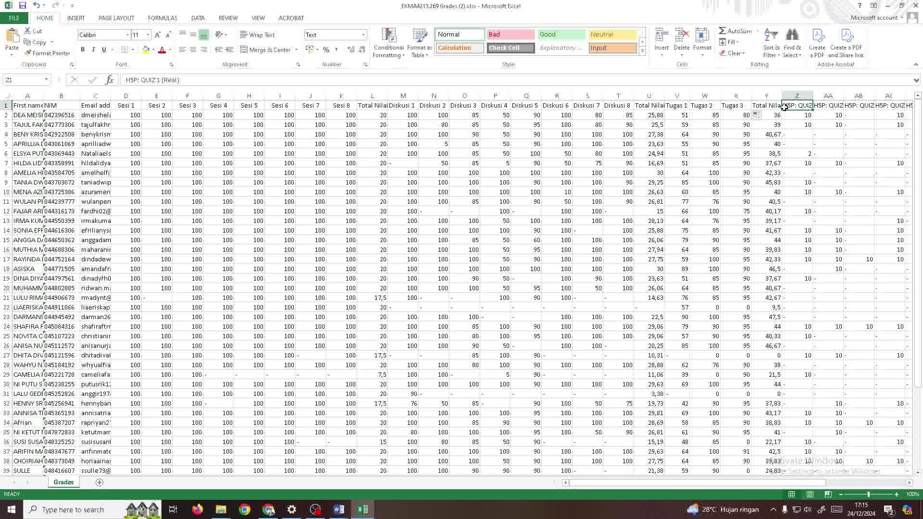
{"action": "type", "text": "Quiz 1"}
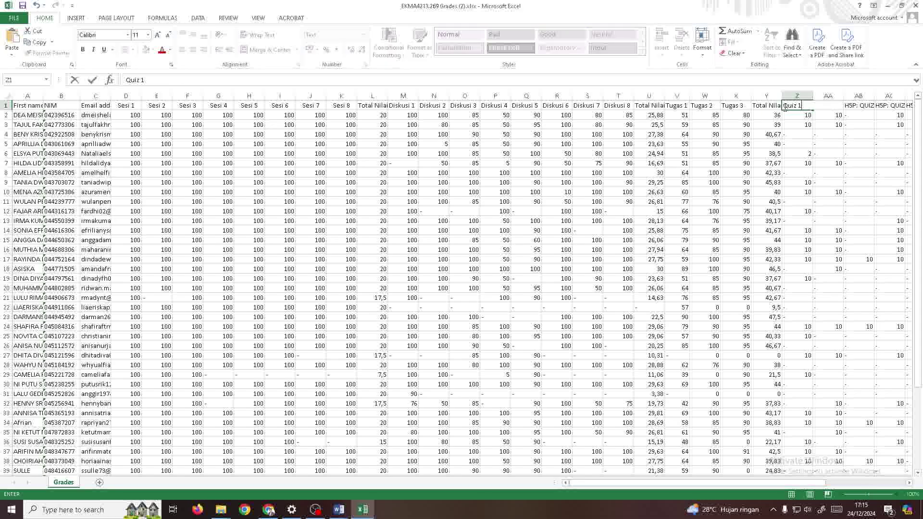
{"action": "key", "text": "ctrl+Return"}
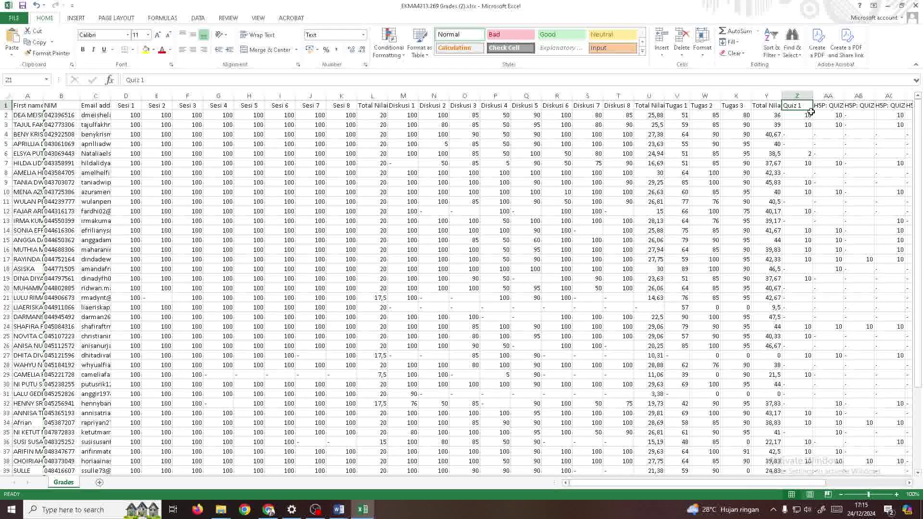
{"action": "left_click_drag", "start_coordinate": [813, 112], "coordinate": [705, 96]}
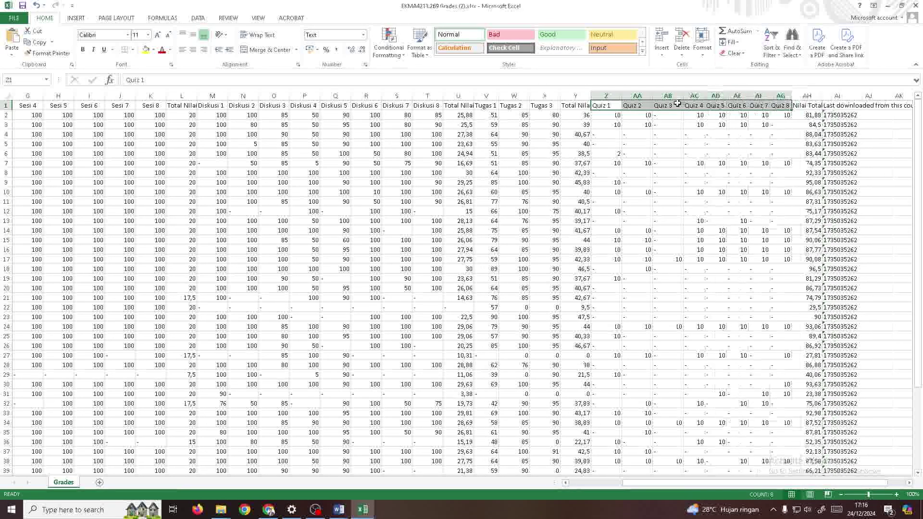
{"action": "left_click", "coordinate": [689, 95]}
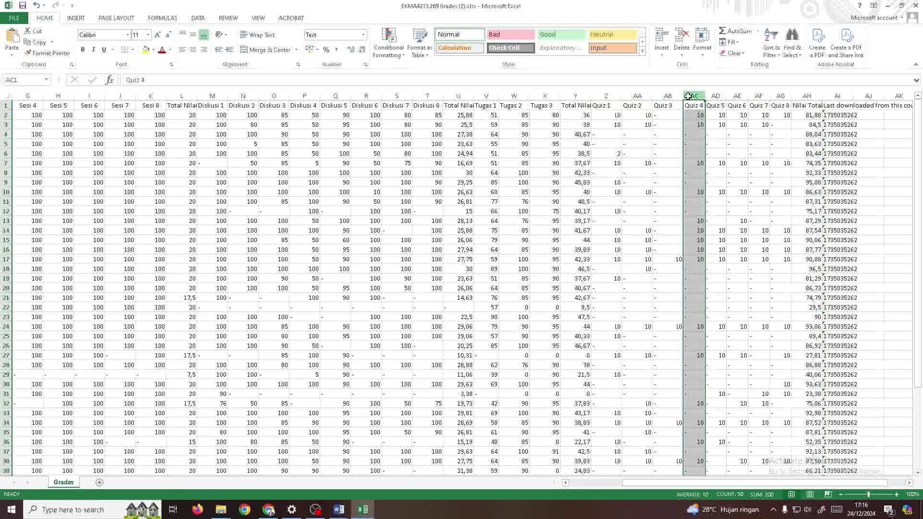
Delete the Last downloaded from this course column AI together with the adjacent columns through AL.
{"action": "left_click", "coordinate": [859, 124]}
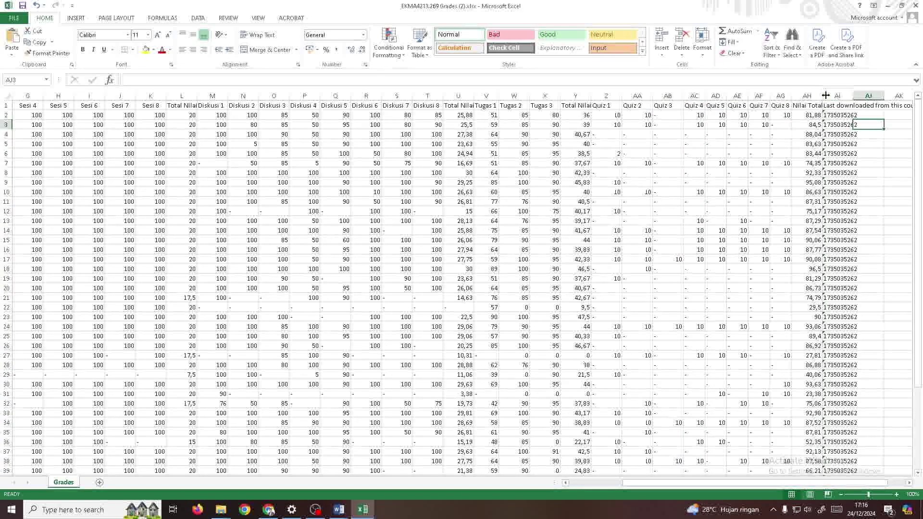
{"action": "left_click", "coordinate": [808, 95]}
{"action": "left_click_drag", "start_coordinate": [839, 96], "coordinate": [919, 106]}
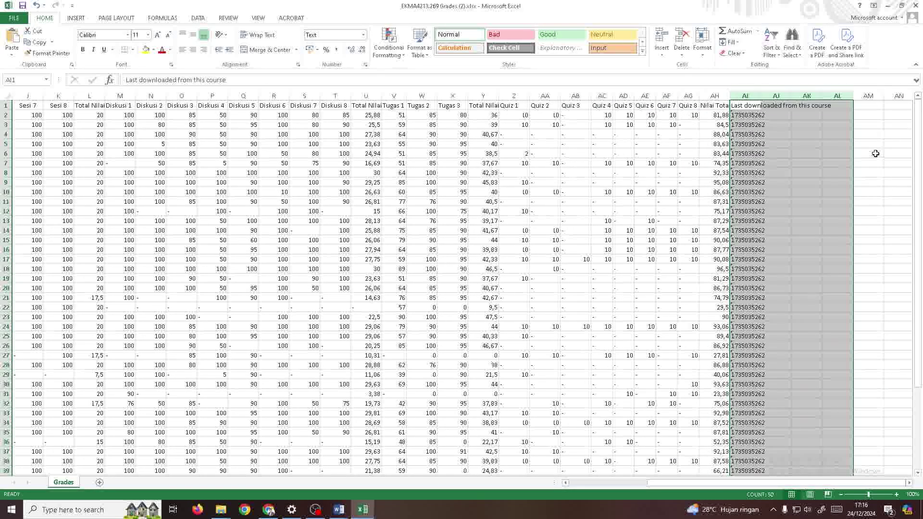
{"action": "right_click", "coordinate": [815, 176]}
{"action": "left_click", "coordinate": [812, 249]}
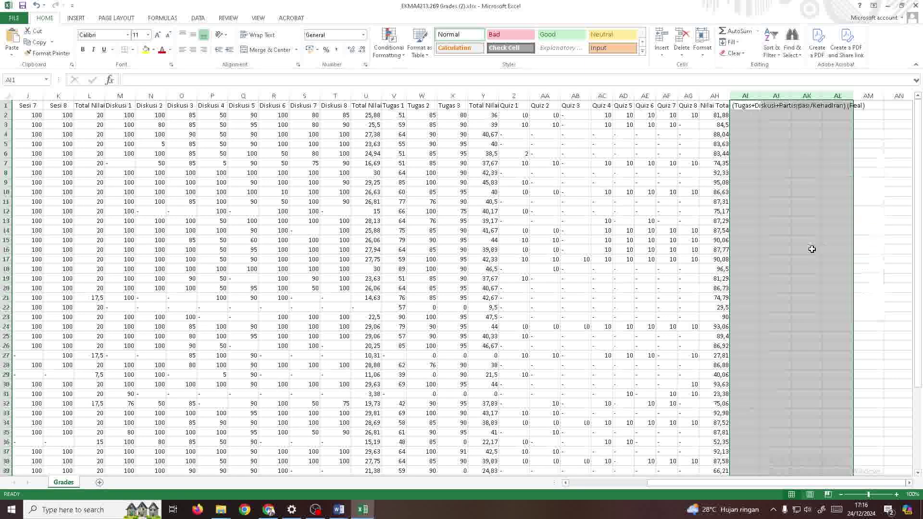
{"action": "left_click", "coordinate": [812, 249]}
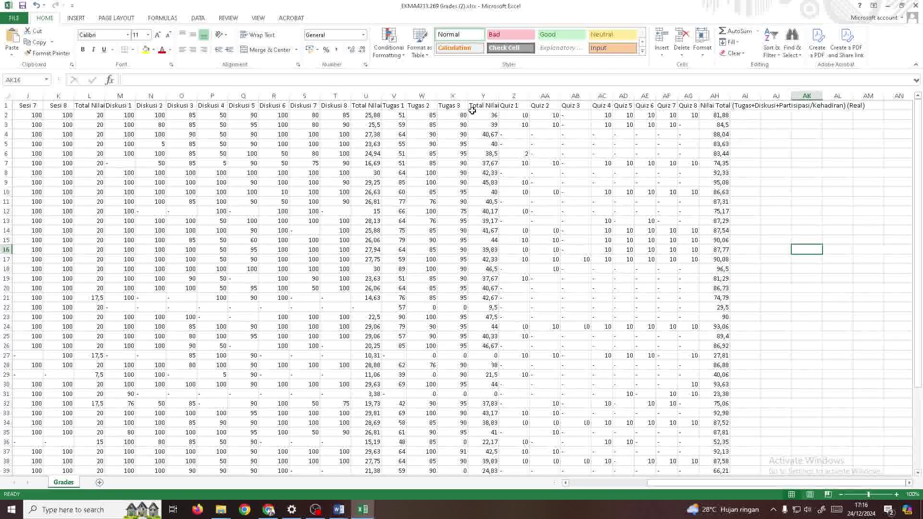
Narrow the Tugas 2, Tugas 3, Total Nilai Tugas and Quiz 1 to Quiz 3 columns, and trim the Diskusi 8 column slightly.
{"action": "mouse_move", "coordinate": [499, 95]}
{"action": "left_mouse_down"}
{"action": "mouse_move", "coordinate": [556, 102]}
{"action": "mouse_move", "coordinate": [491, 104]}
{"action": "left_mouse_up"}
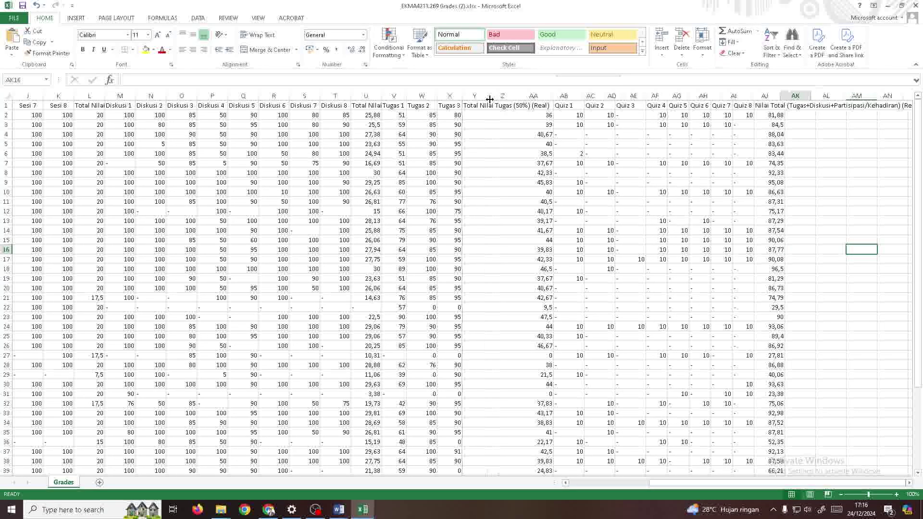
{"action": "left_click_drag", "start_coordinate": [436, 96], "coordinate": [420, 96]}
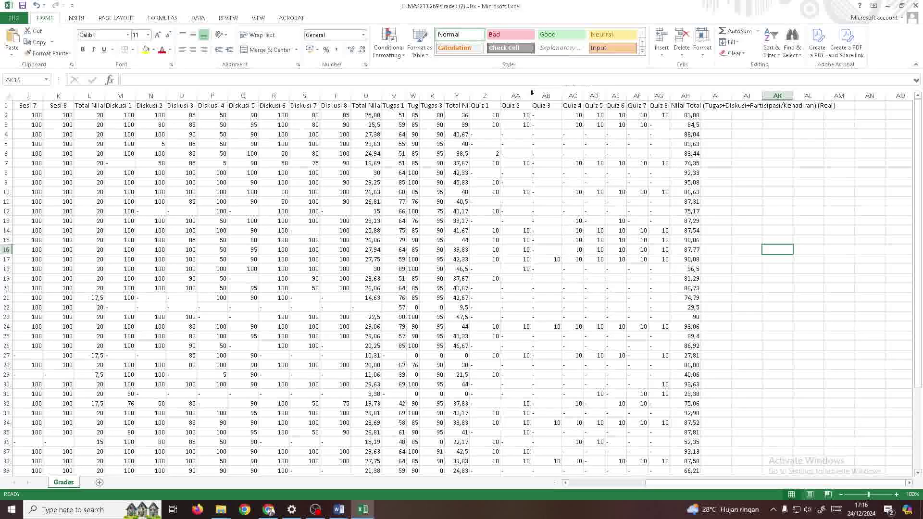
{"action": "left_click_drag", "start_coordinate": [532, 93], "coordinate": [494, 95]}
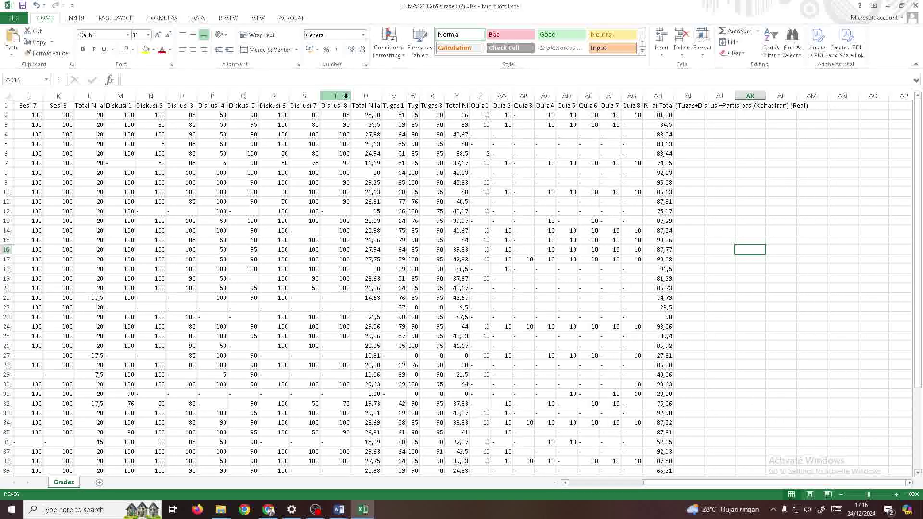
{"action": "left_click_drag", "start_coordinate": [349, 97], "coordinate": [347, 97]}
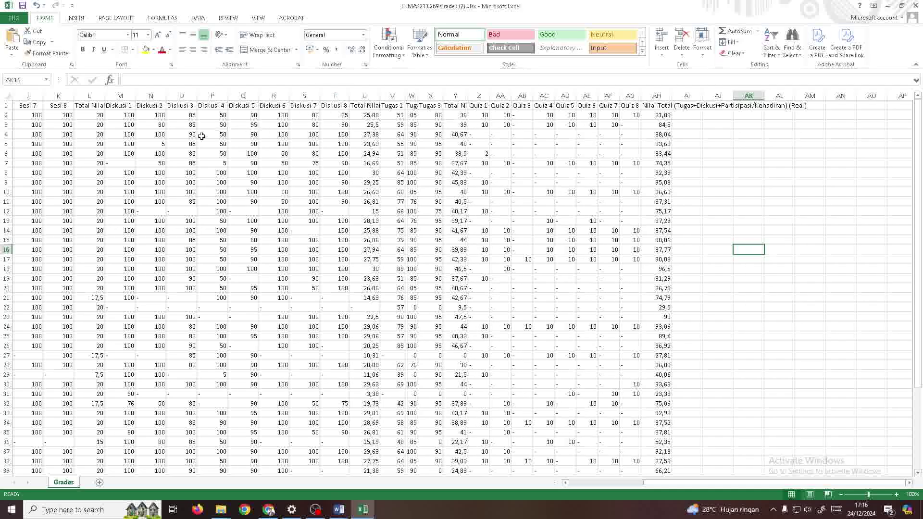
Narrow the Sesi 2, Sesi 3, Sesi 4, Sesi 5, Sesi 7 and Sesi 8 columns to fit their contents.
{"action": "left_click_drag", "start_coordinate": [41, 98], "coordinate": [31, 97]}
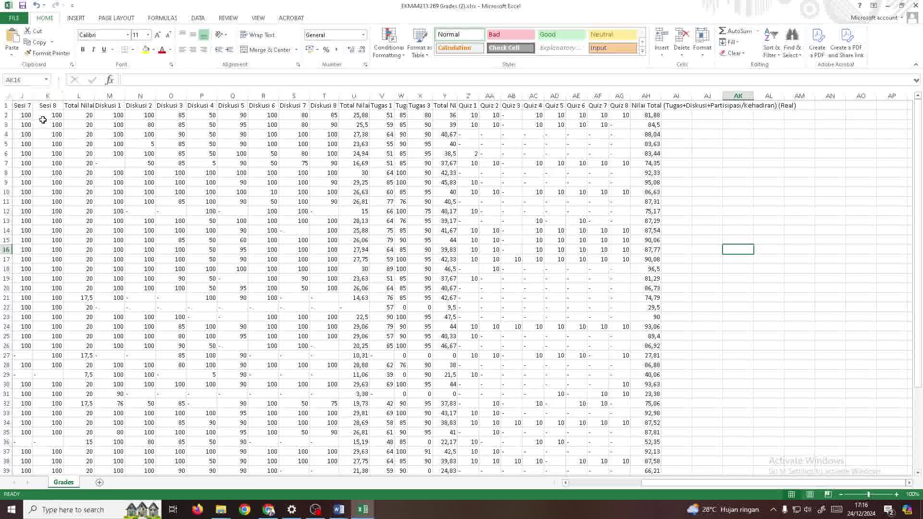
{"action": "double_click", "coordinate": [64, 98]}
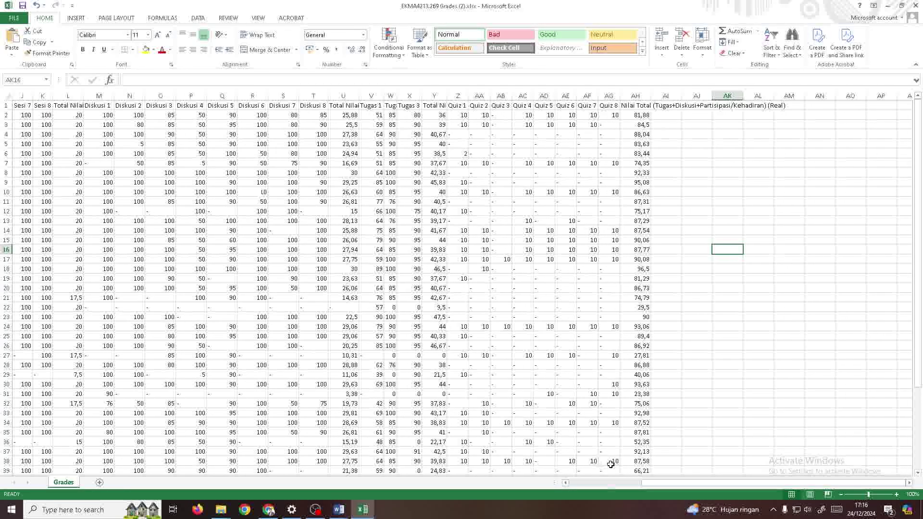
{"action": "left_click_drag", "start_coordinate": [625, 483], "coordinate": [588, 483]}
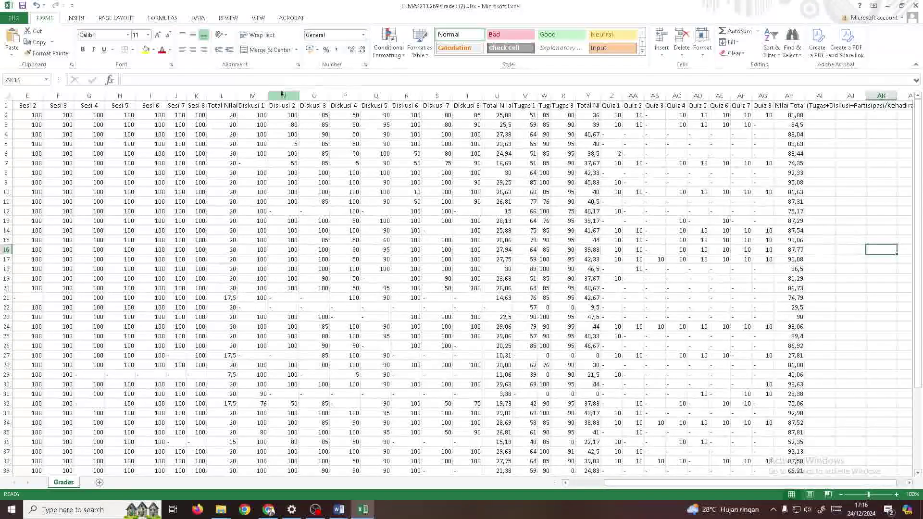
{"action": "double_click", "coordinate": [104, 97]}
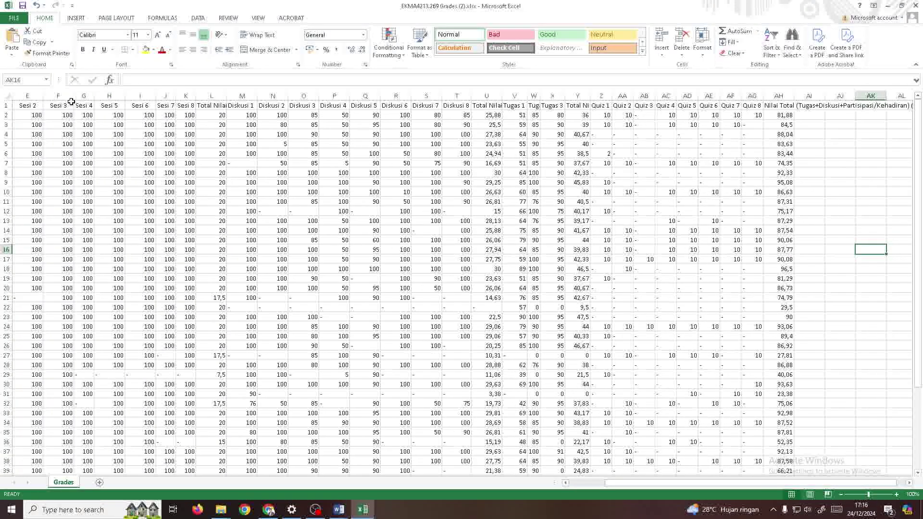
{"action": "left_click", "coordinate": [81, 96]}
{"action": "double_click", "coordinate": [75, 96]}
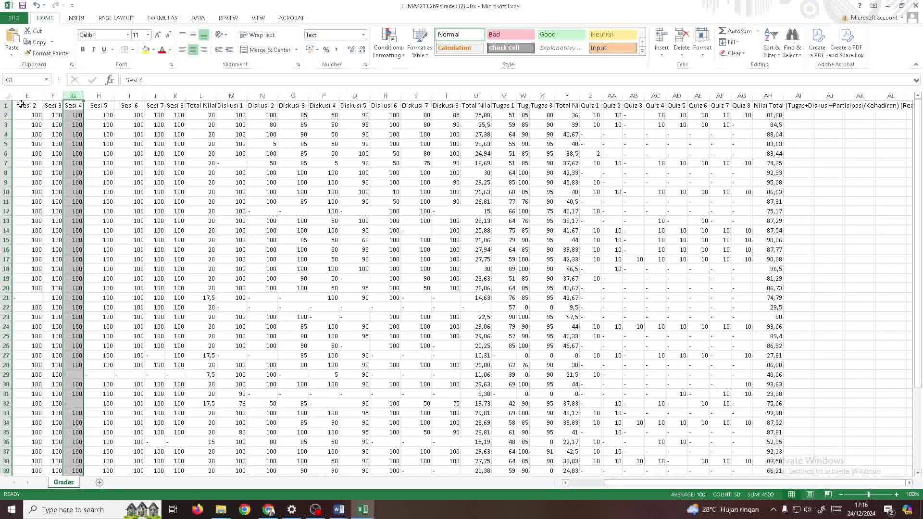
{"action": "double_click", "coordinate": [46, 94]}
{"action": "scroll", "coordinate": [180, 196], "scroll_direction": "down", "scroll_amount": 2}
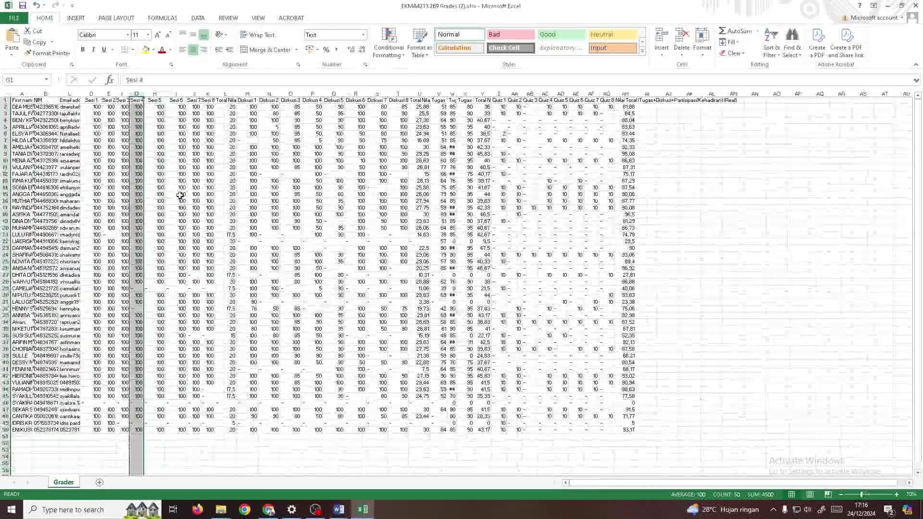
{"action": "left_click", "coordinate": [179, 188]}
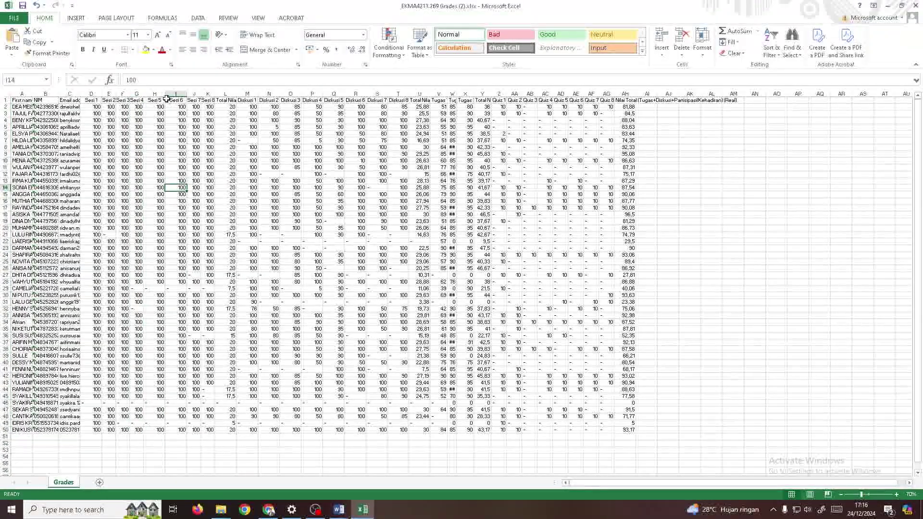
{"action": "double_click", "coordinate": [165, 96]}
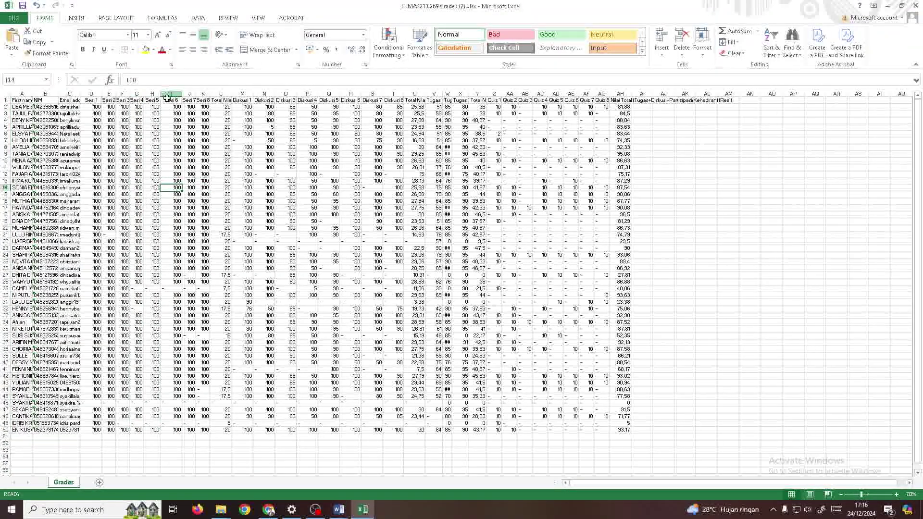
Widen the Tugas 2 column W to fit its header and scores.
{"action": "left_click", "coordinate": [668, 308]}
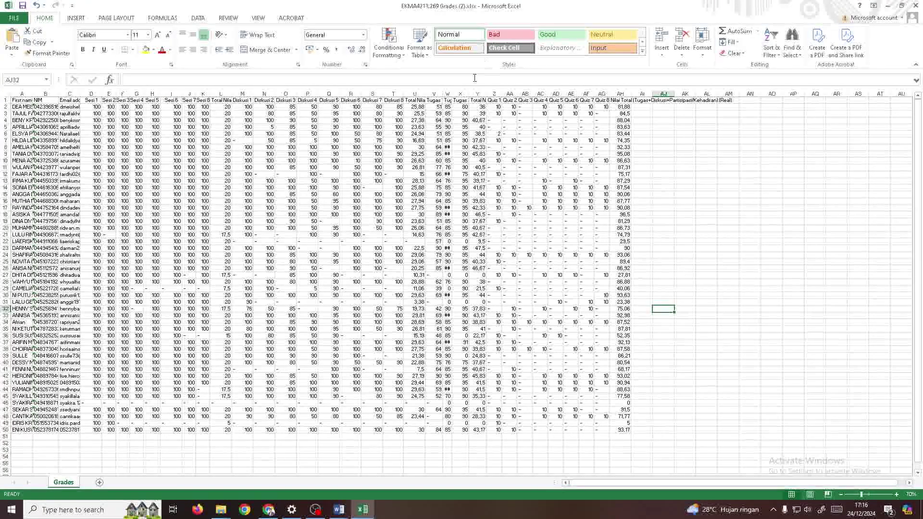
{"action": "double_click", "coordinate": [455, 93]}
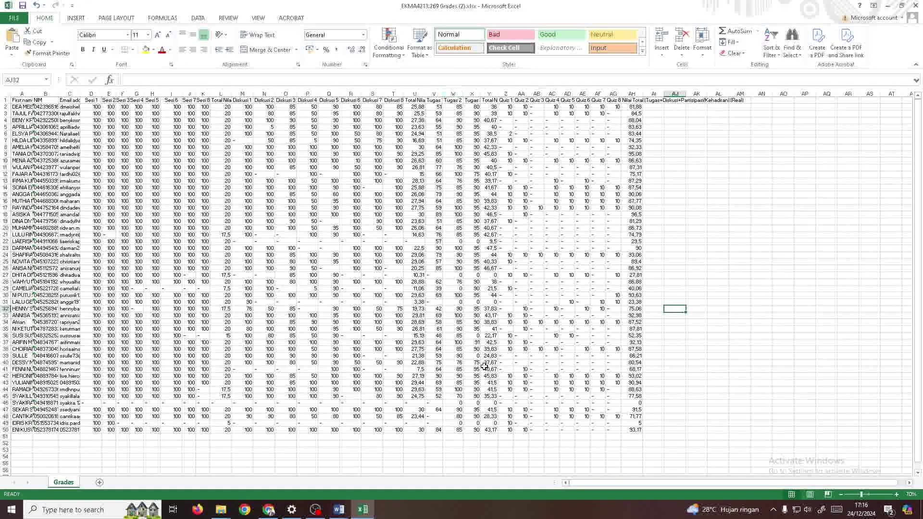
{"action": "left_click", "coordinate": [474, 396]}
Switch to the Laporan Tuton document in Word and delete the sample Excel picture under section 3.
{"action": "mouse_move", "coordinate": [339, 510]}
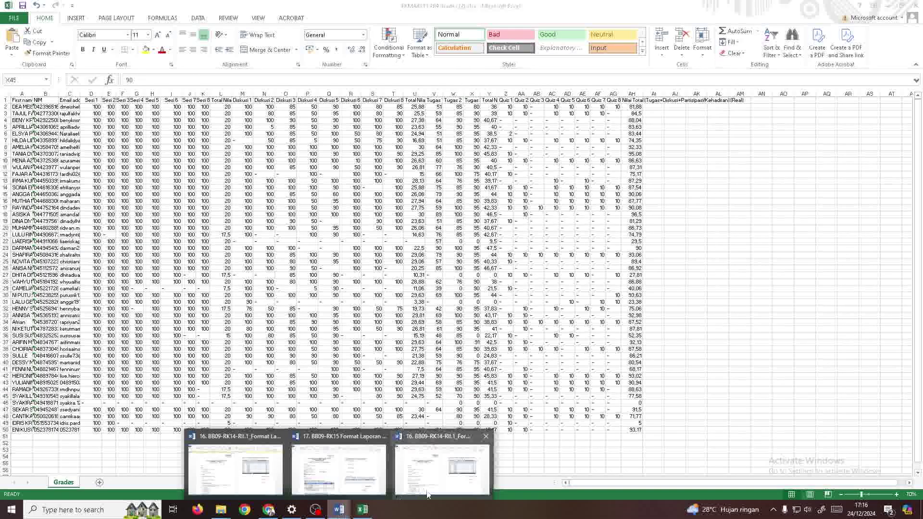
{"action": "left_click", "coordinate": [460, 477]}
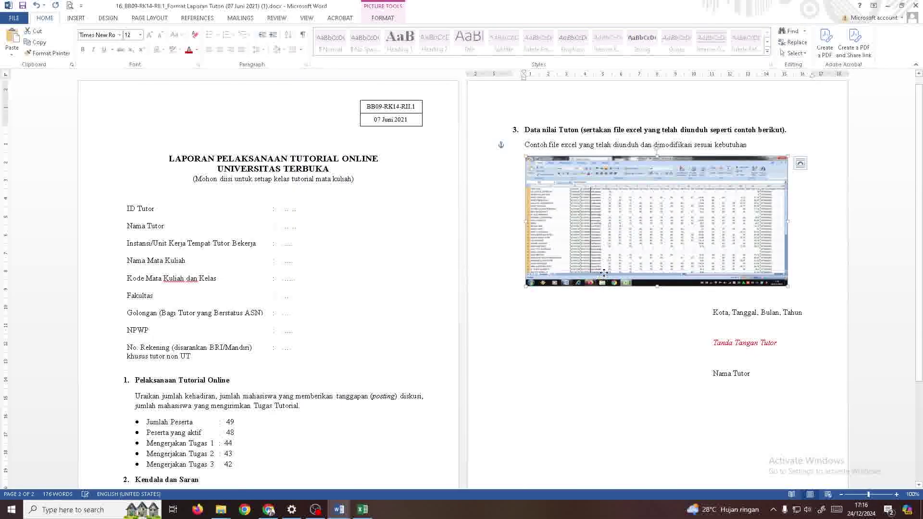
{"action": "key", "text": "Delete"}
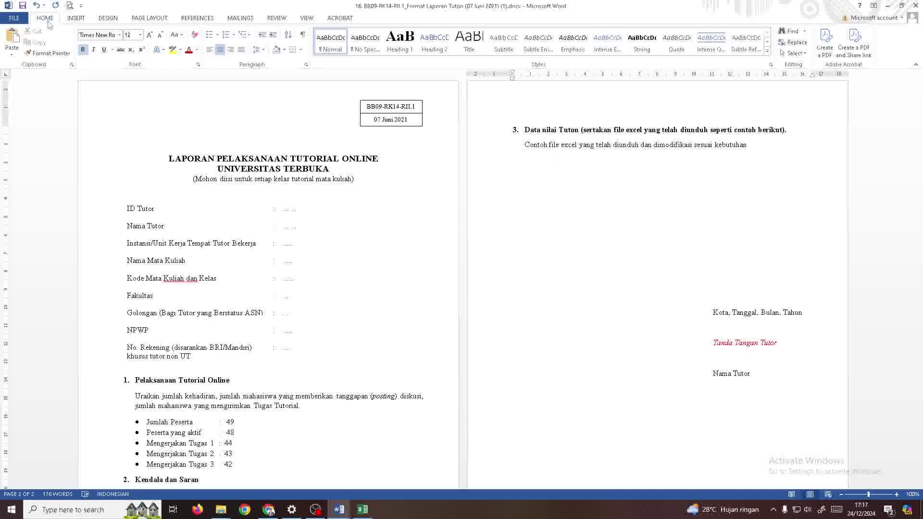
Start inserting an object under section 3, using an existing file as the source.
{"action": "left_click", "coordinate": [76, 18]}
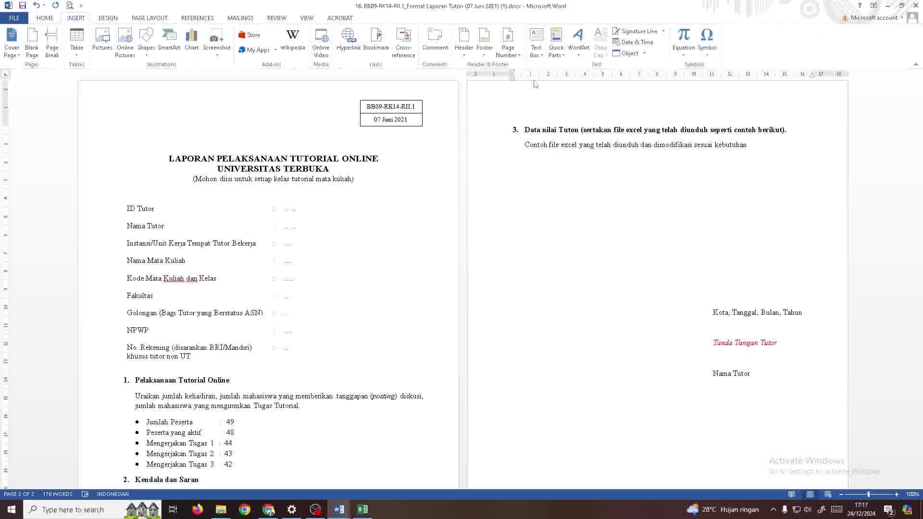
{"action": "left_click", "coordinate": [633, 54]}
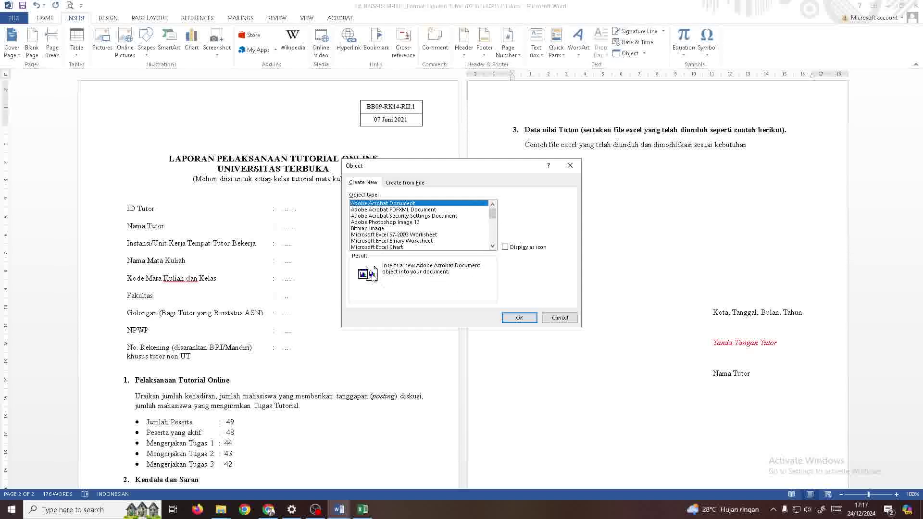
{"action": "left_click", "coordinate": [418, 182]}
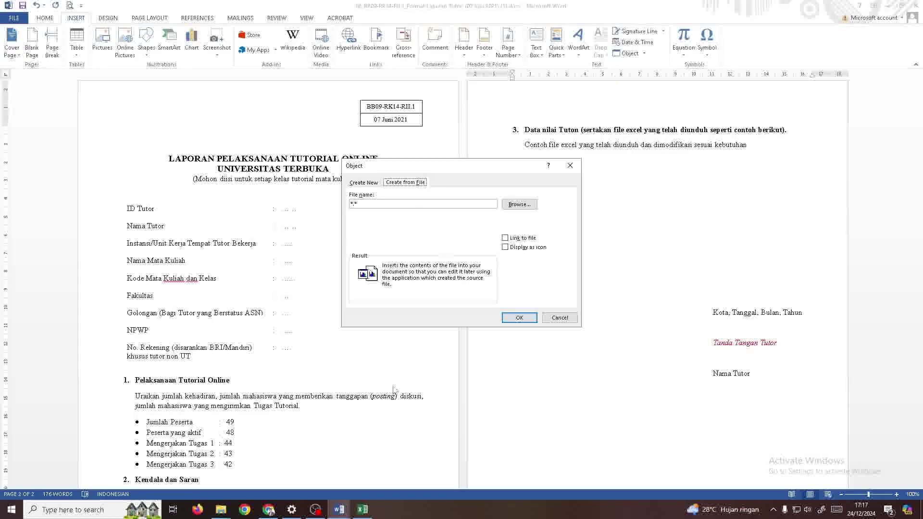
Switch to the grades workbook in Excel, save it and close it.
{"action": "left_click", "coordinate": [362, 510]}
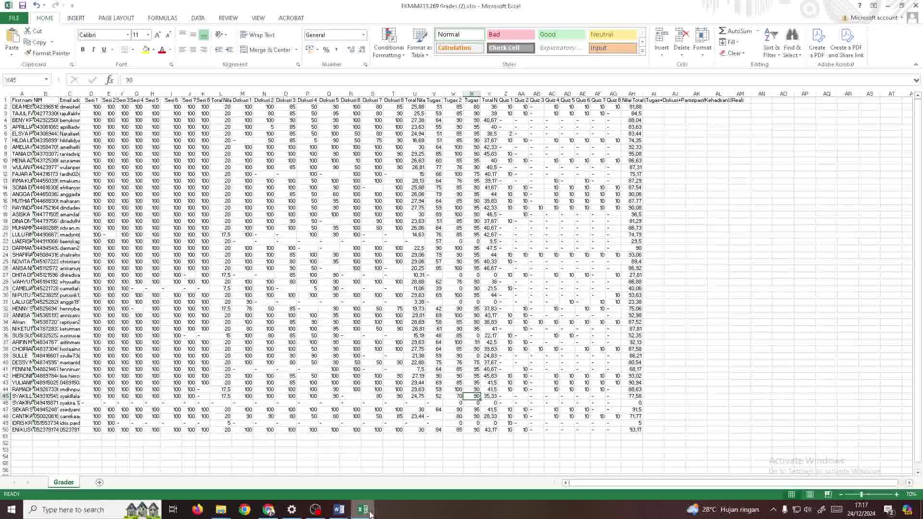
{"action": "left_click", "coordinate": [324, 448]}
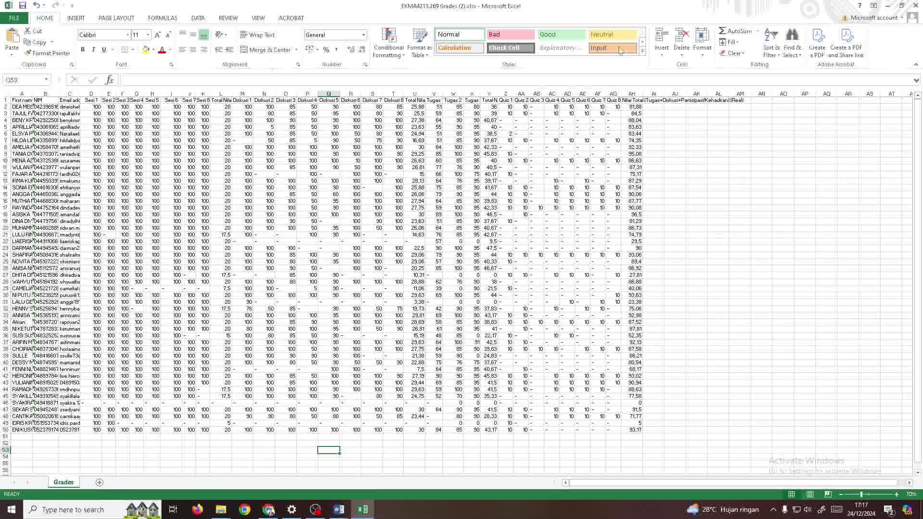
{"action": "left_click", "coordinate": [23, 6]}
{"action": "left_click", "coordinate": [914, 6]}
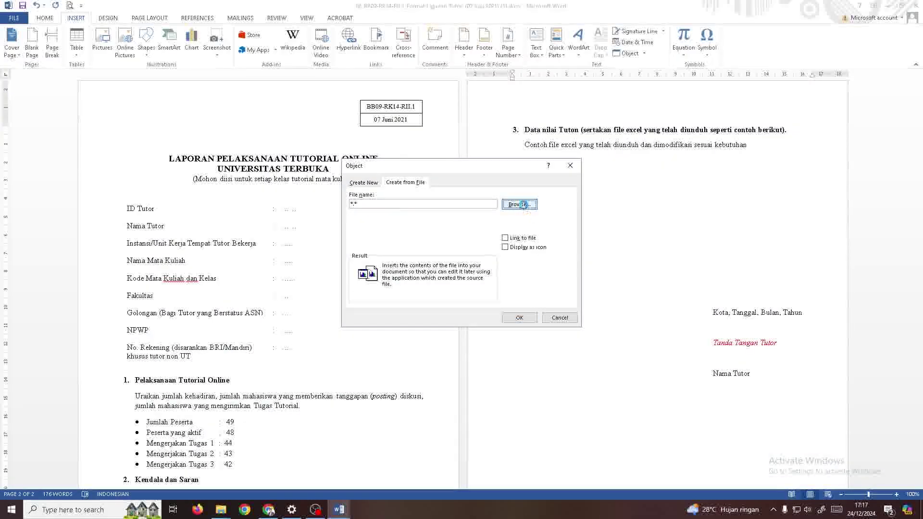
Embed EKMA4213.269 Grades (2).xlsx from the Downloads folder as an object in the report.
{"action": "left_click", "coordinate": [522, 205]}
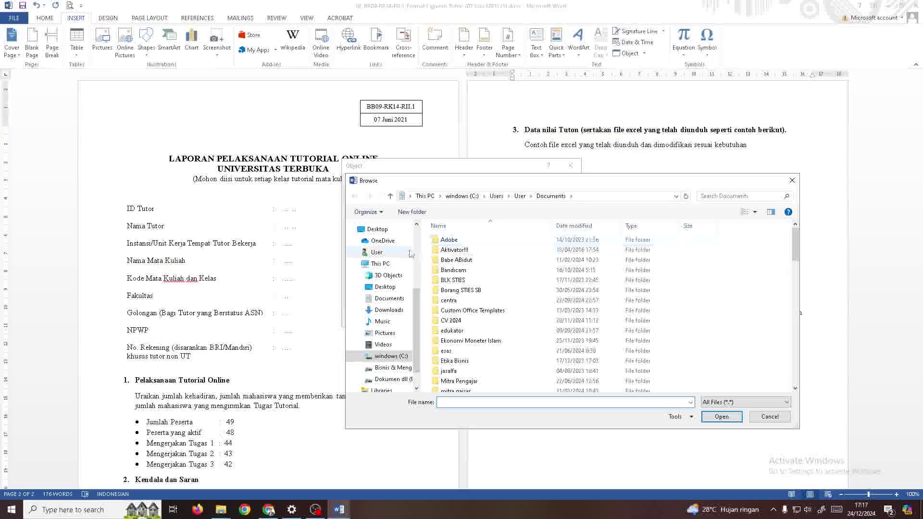
{"action": "left_click", "coordinate": [388, 309]}
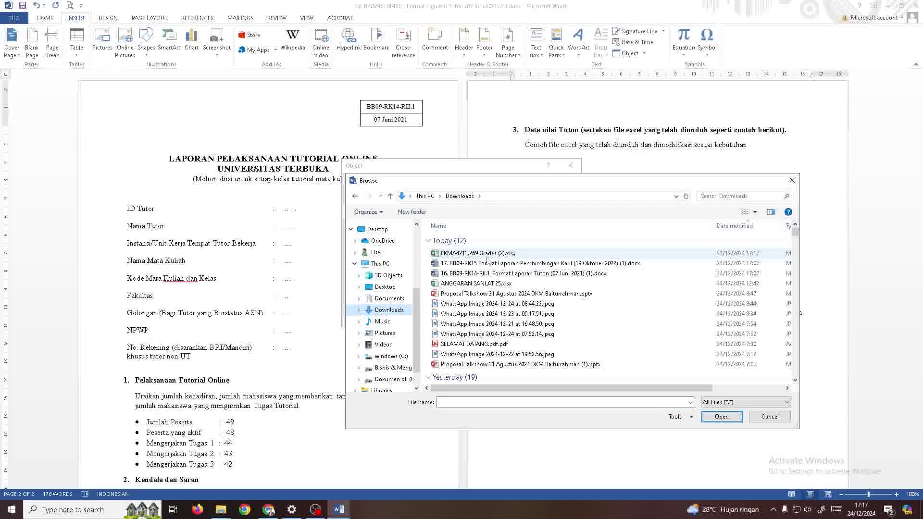
{"action": "double_click", "coordinate": [478, 253]}
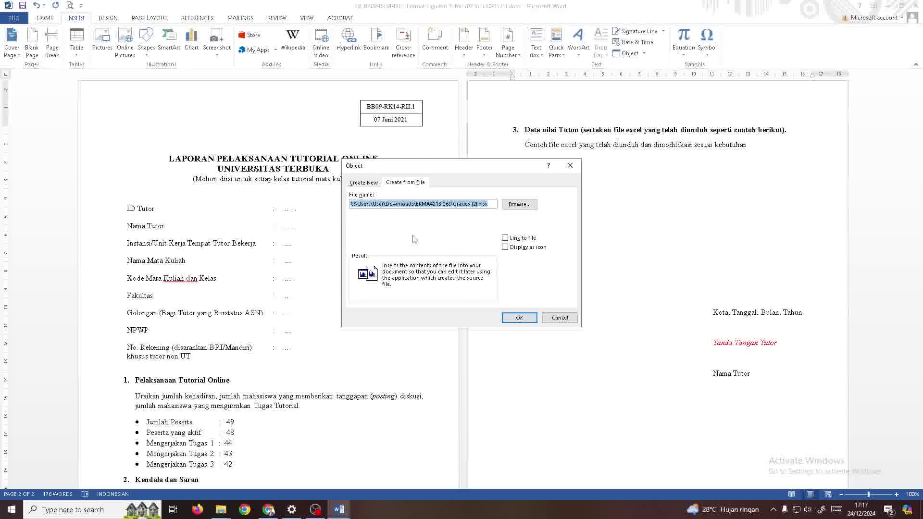
{"action": "left_click", "coordinate": [520, 317]}
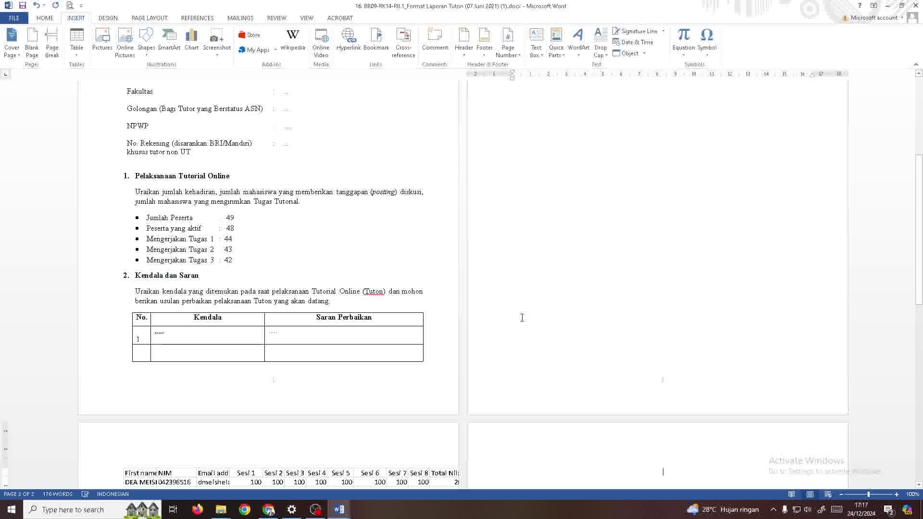
Shrink the embedded grades worksheet so it fits on the page under the section 3 heading.
{"action": "scroll", "coordinate": [568, 305], "scroll_direction": "down", "scroll_amount": 5}
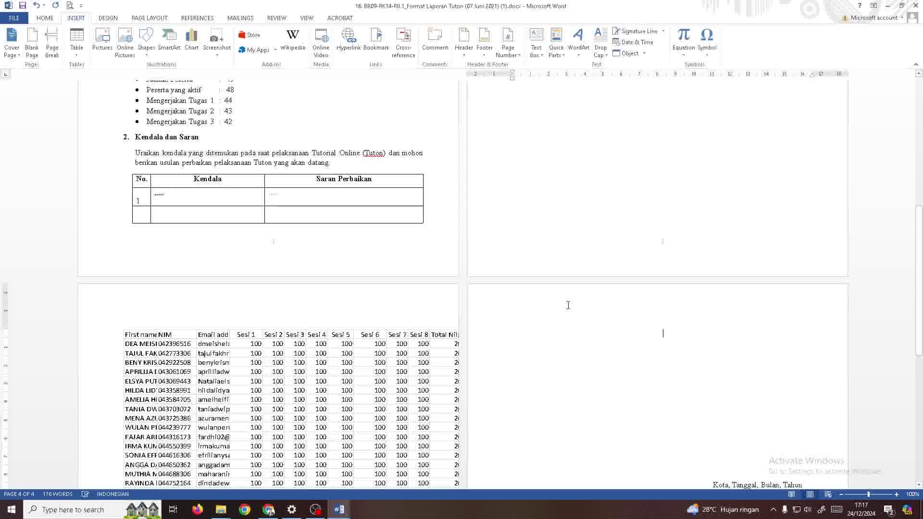
{"action": "left_click", "coordinate": [150, 237]}
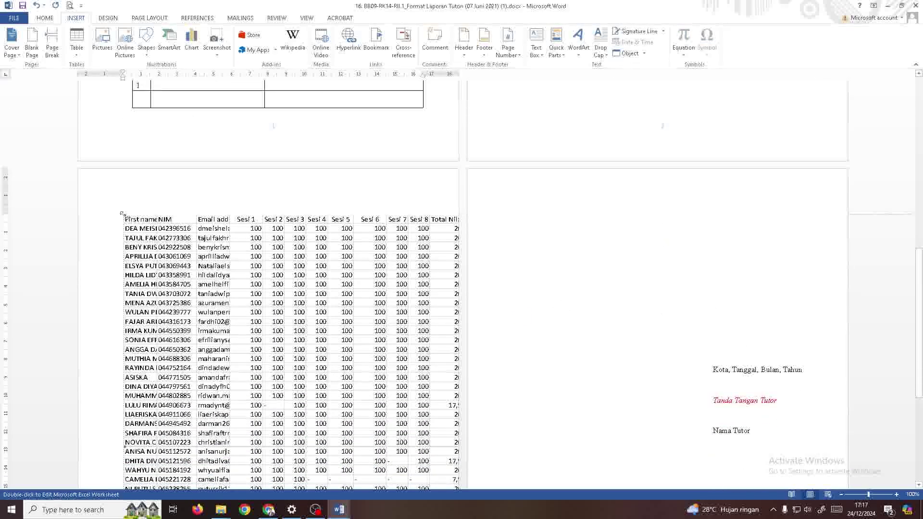
{"action": "mouse_move", "coordinate": [128, 222]}
{"action": "left_mouse_down"}
{"action": "mouse_move", "coordinate": [256, 316]}
{"action": "mouse_move", "coordinate": [277, 346]}
{"action": "mouse_move", "coordinate": [426, 362]}
{"action": "left_mouse_up"}
{"action": "scroll", "coordinate": [426, 361], "scroll_direction": "up", "scroll_amount": 15}
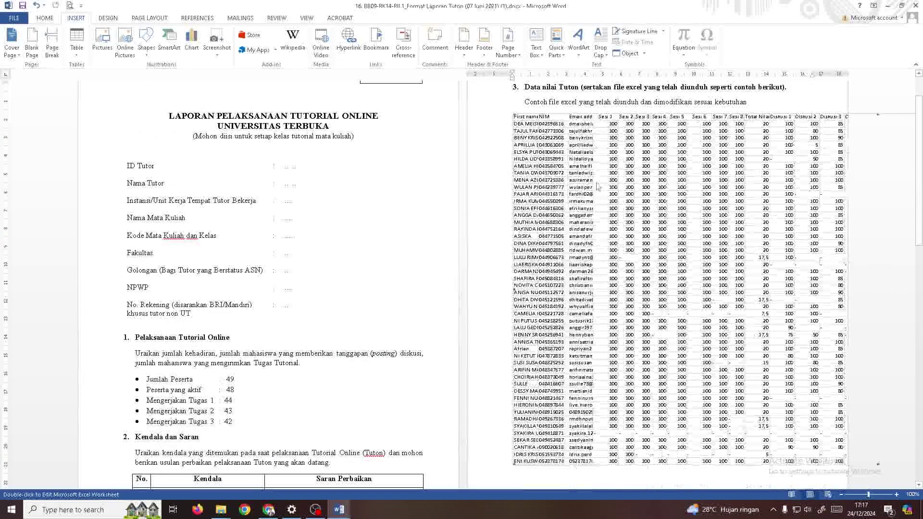
{"action": "left_click", "coordinate": [515, 113]}
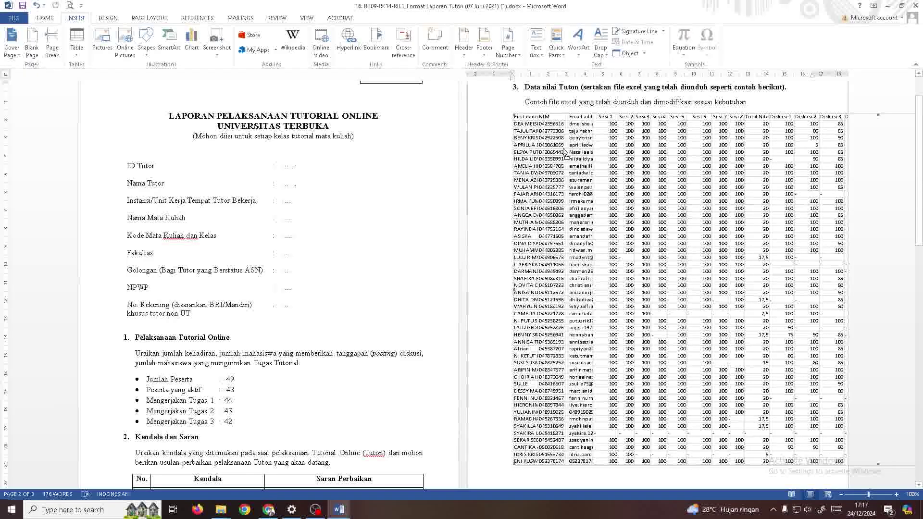
Move the left indent of the embedded grades worksheet outward past the margin and scale the worksheet until every column fits the page width.
{"action": "left_click", "coordinate": [515, 118]}
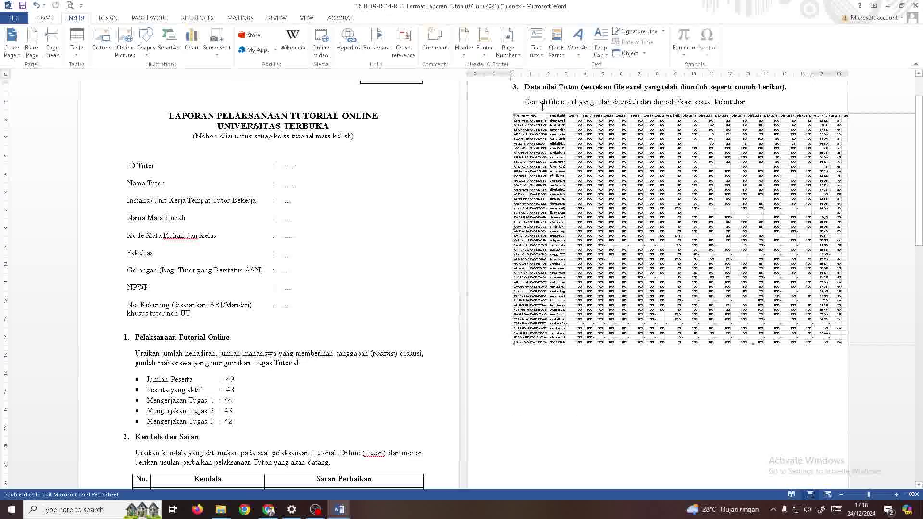
{"action": "left_click_drag", "start_coordinate": [512, 74], "coordinate": [485, 77]}
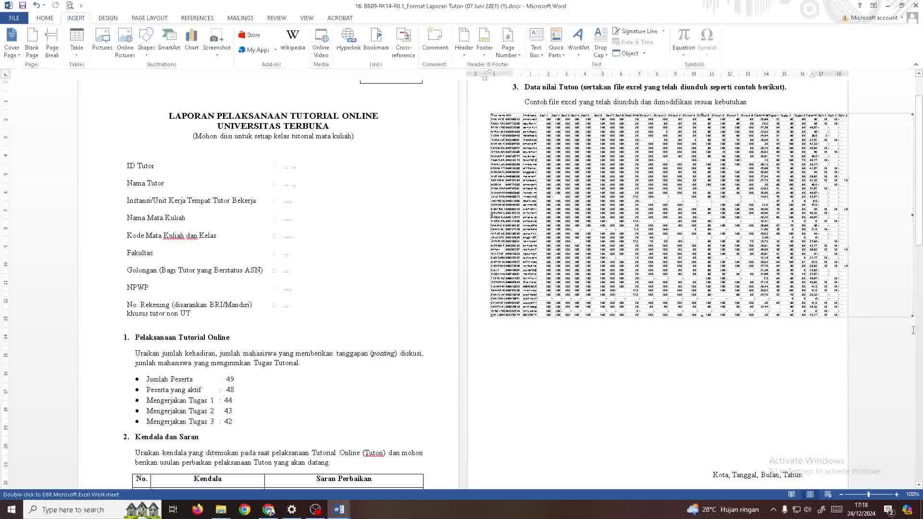
{"action": "left_click_drag", "start_coordinate": [914, 316], "coordinate": [816, 327]}
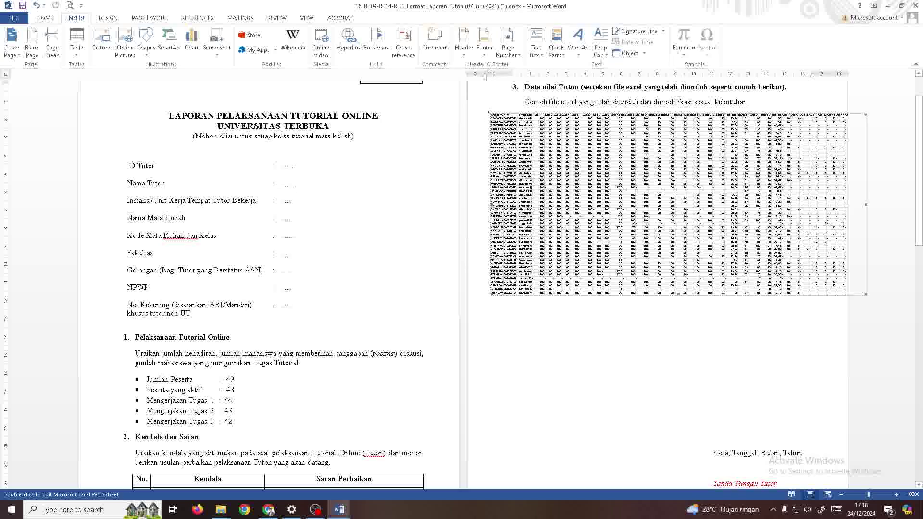
{"action": "left_click_drag", "start_coordinate": [866, 294], "coordinate": [807, 263]}
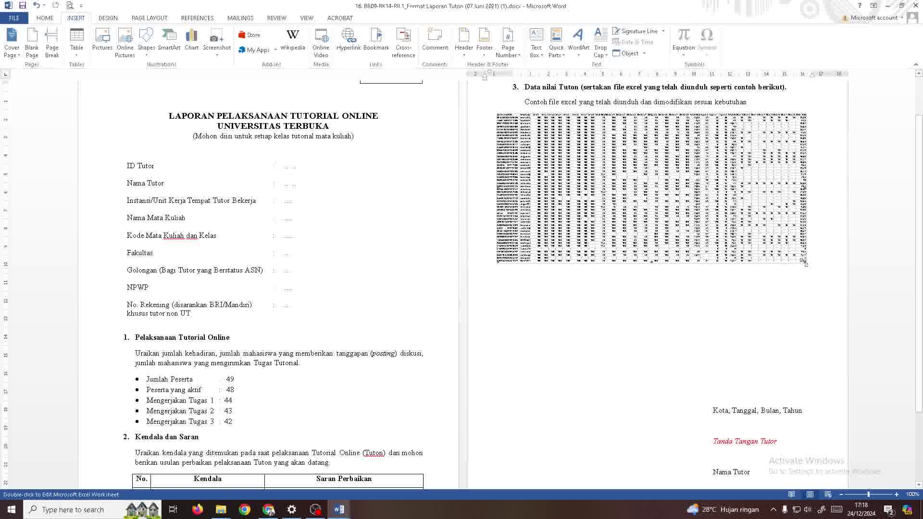
{"action": "left_click_drag", "start_coordinate": [805, 263], "coordinate": [828, 276]}
Delete the empty lines between the embedded worksheet and the "Kota, Tanggal, Bulan, Tahun" line.
{"action": "left_click", "coordinate": [690, 309]}
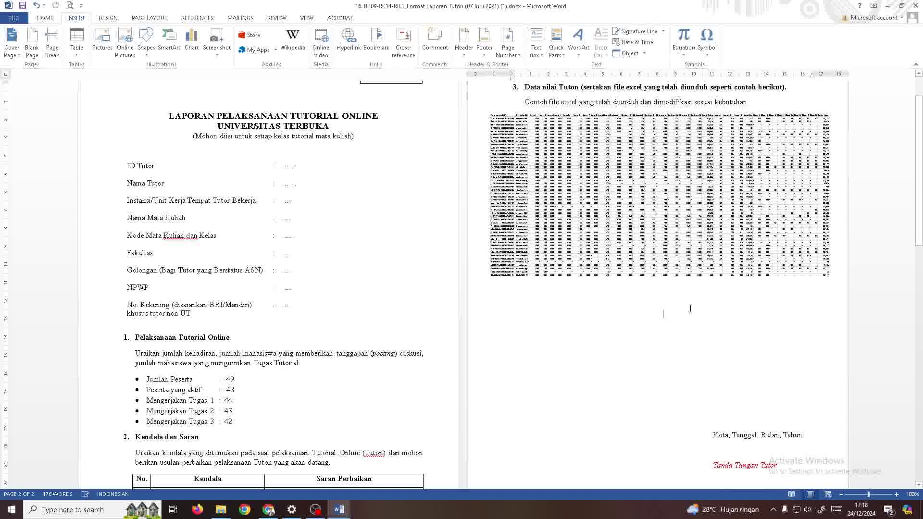
{"action": "key", "text": "Delete"}
{"action": "key", "text": "Delete"}
{"action": "key", "text": "Delete"}
{"action": "key", "text": "Delete"}
{"action": "key", "text": "Delete"}
{"action": "key", "text": "Delete"}
{"action": "key", "text": "Delete"}
{"action": "key", "text": "Delete"}
{"action": "key", "text": "Delete"}
{"action": "key", "text": "Delete"}
{"action": "key", "text": "Delete"}
{"action": "key", "text": "Delete"}
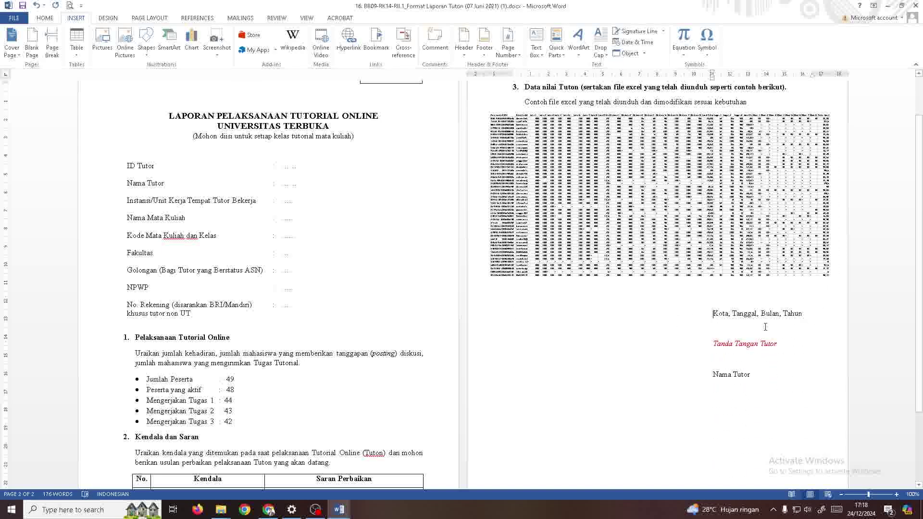
{"action": "left_click_drag", "start_coordinate": [756, 325], "coordinate": [805, 319]}
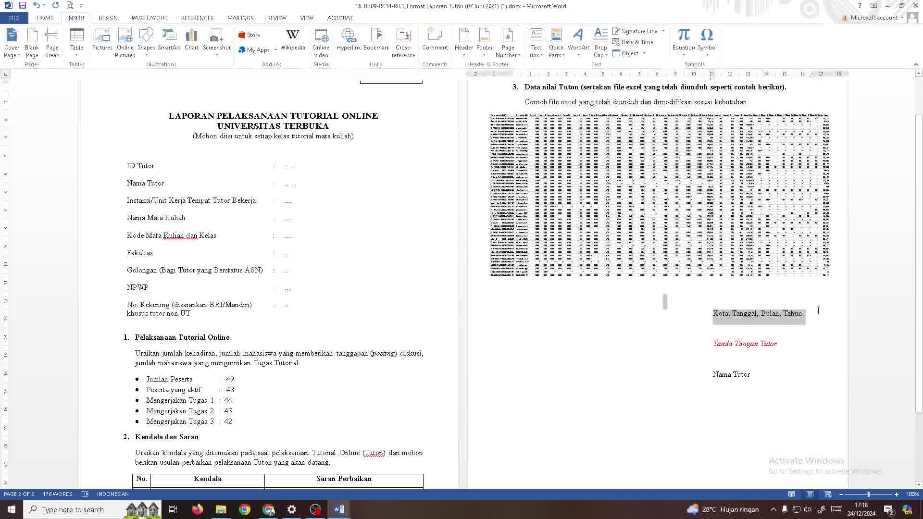
{"action": "key", "text": "Right"}
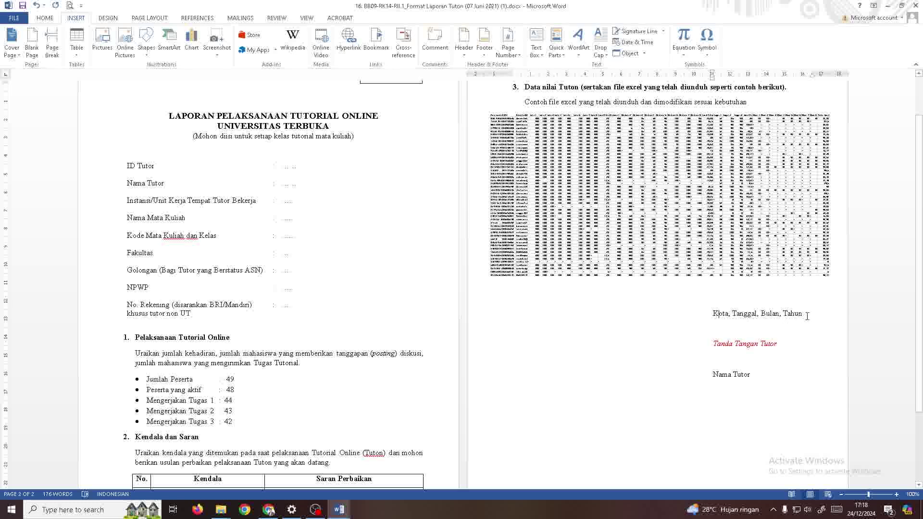
{"action": "left_click_drag", "start_coordinate": [715, 351], "coordinate": [762, 357]}
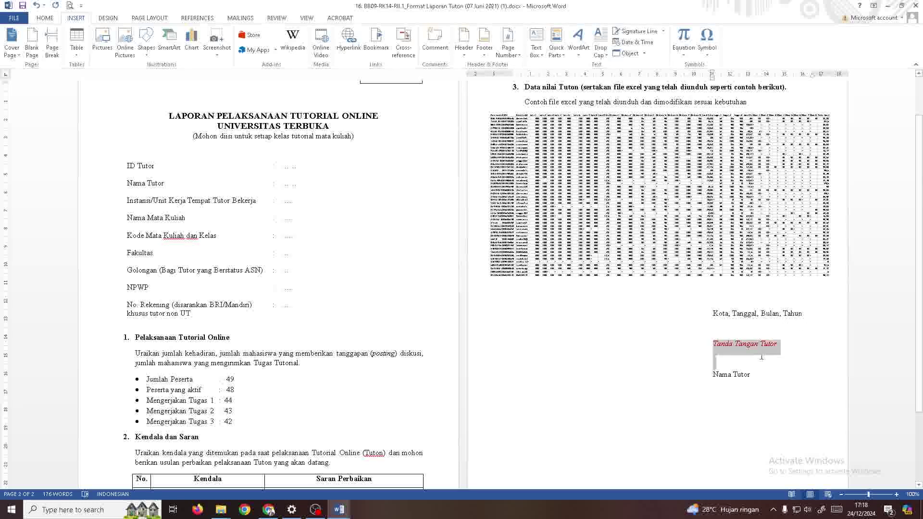
{"action": "left_click", "coordinate": [773, 354]}
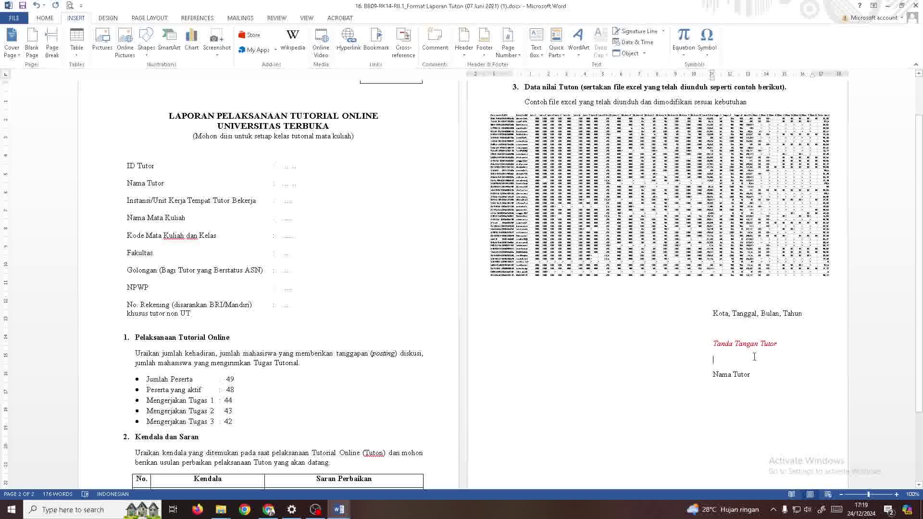
Open the completed Man_Keuangan Tuton report in Word format from the Laporan Tuton folder on drive D.
{"action": "left_click", "coordinate": [221, 511]}
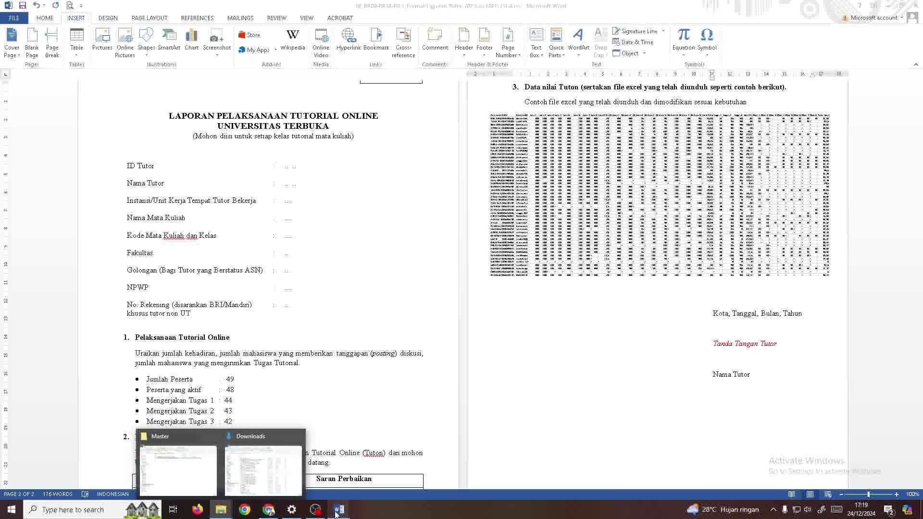
{"action": "mouse_move", "coordinate": [337, 513]}
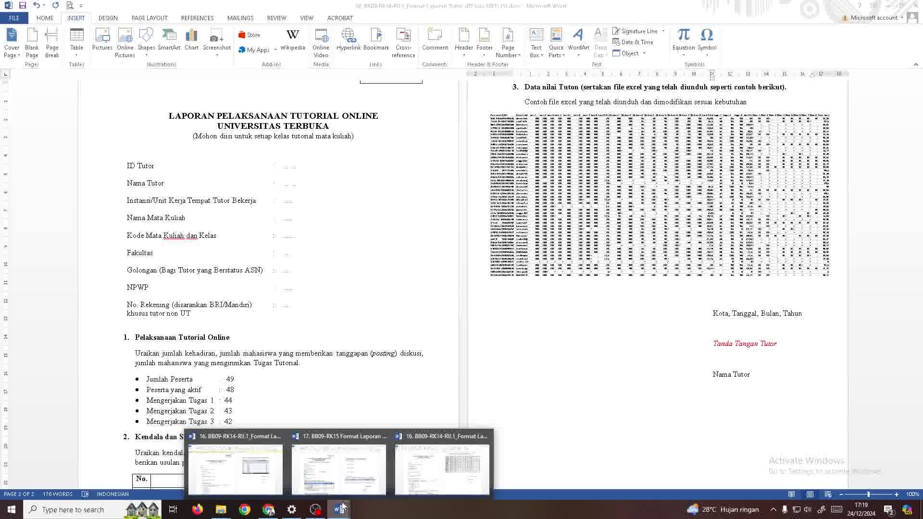
{"action": "mouse_move", "coordinate": [221, 509]}
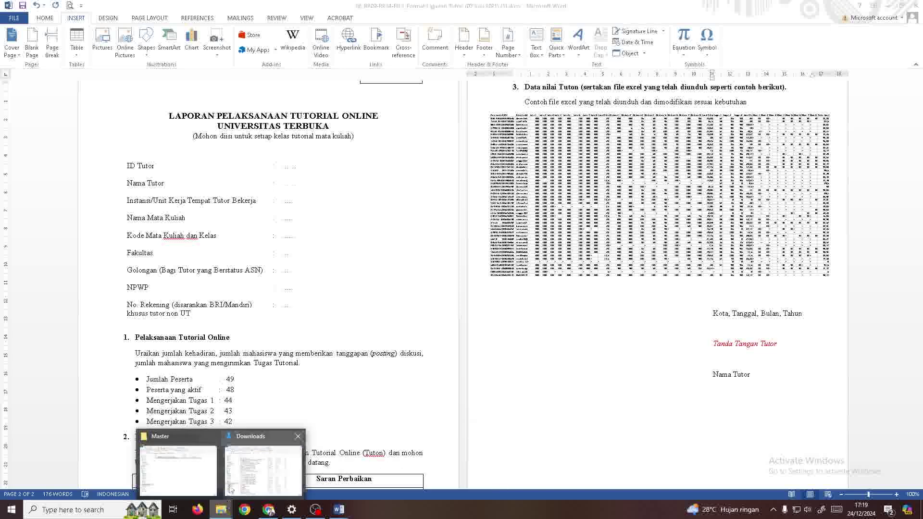
{"action": "left_click", "coordinate": [186, 460]}
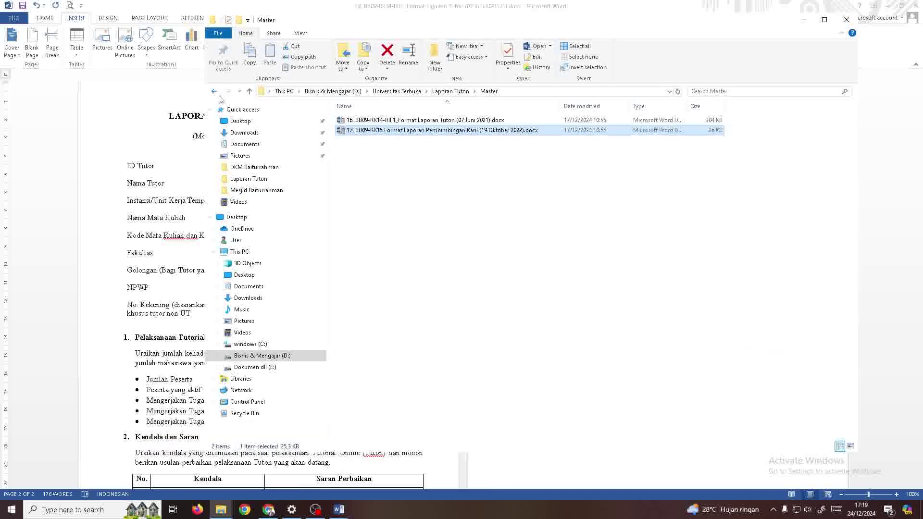
{"action": "left_click", "coordinate": [214, 92]}
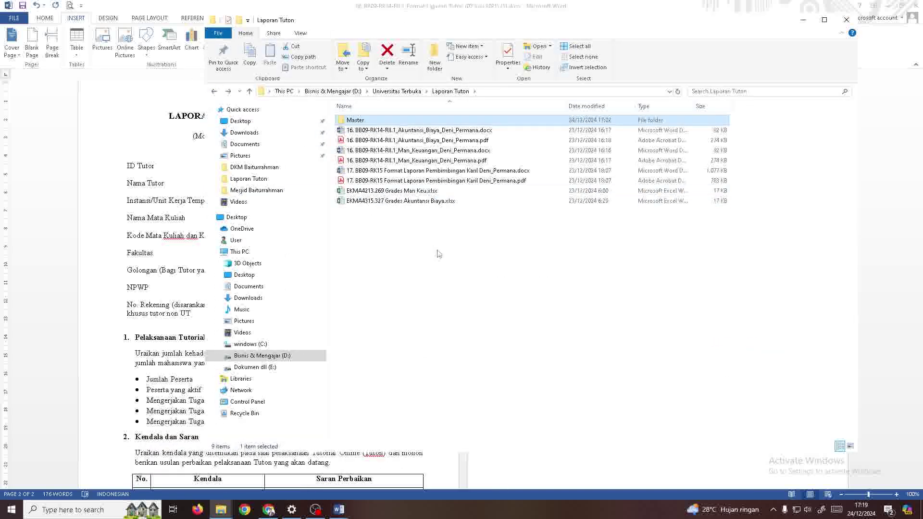
{"action": "double_click", "coordinate": [453, 155]}
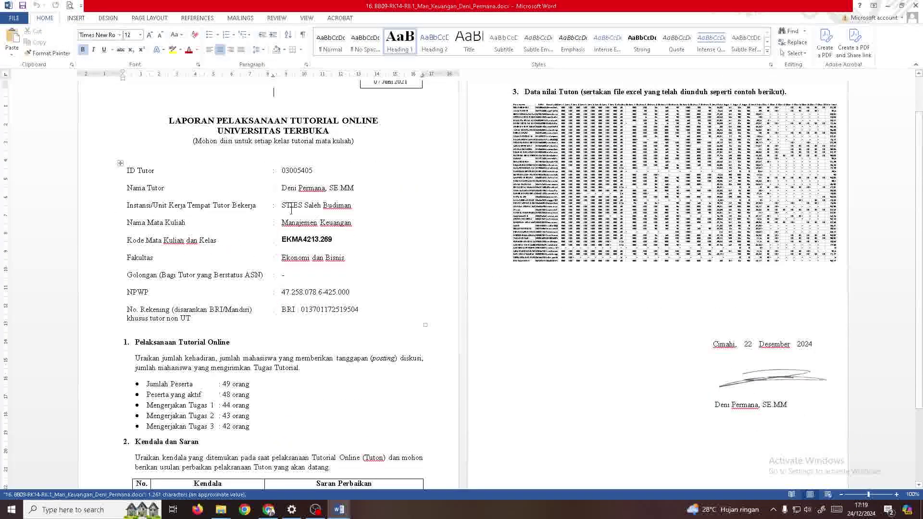
Examine the filled-in fields, grades sheet, date and signature in the completed Man_Keuangan report and close it.
{"action": "scroll", "coordinate": [741, 322], "scroll_direction": "down", "scroll_amount": 4}
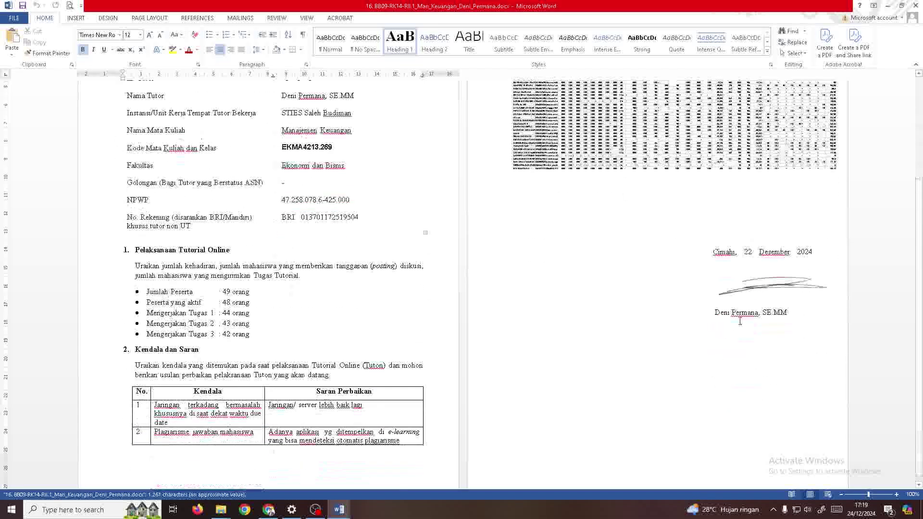
{"action": "left_click", "coordinate": [788, 291]}
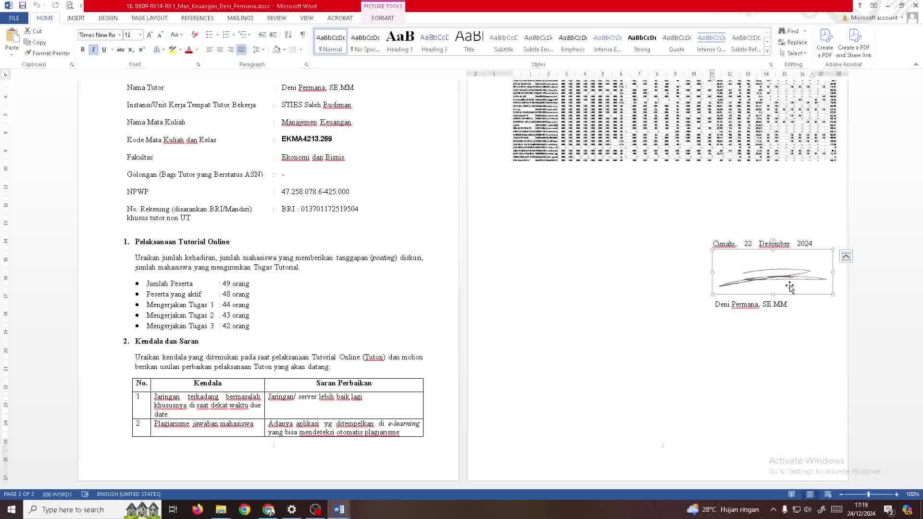
{"action": "left_click", "coordinate": [625, 382]}
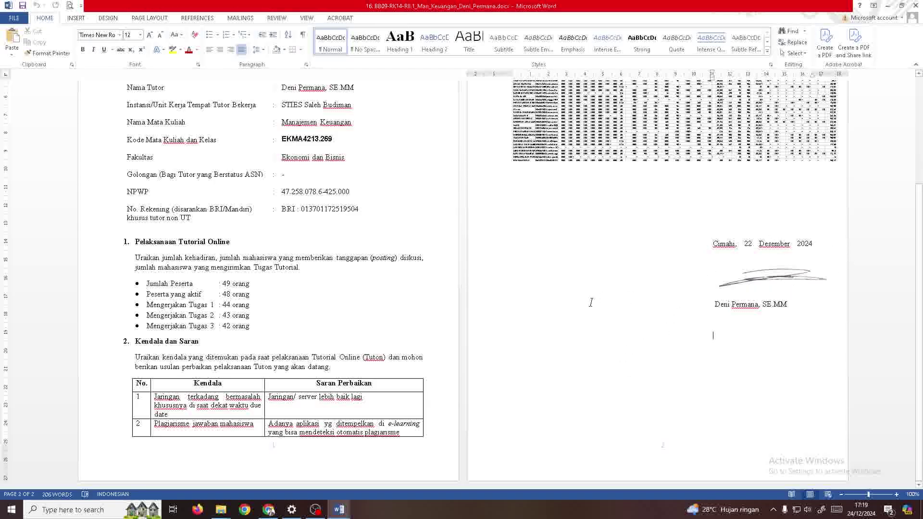
{"action": "scroll", "coordinate": [591, 302], "scroll_direction": "up", "scroll_amount": 5}
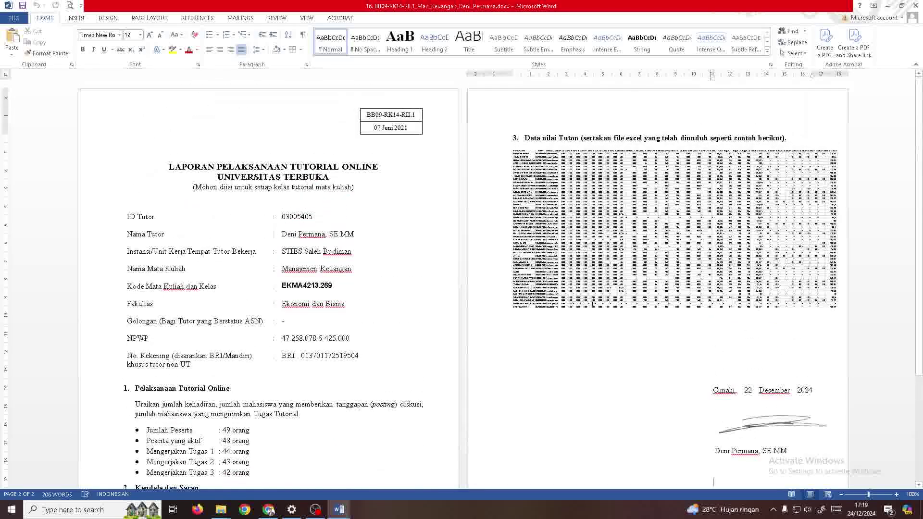
{"action": "left_click", "coordinate": [609, 369]}
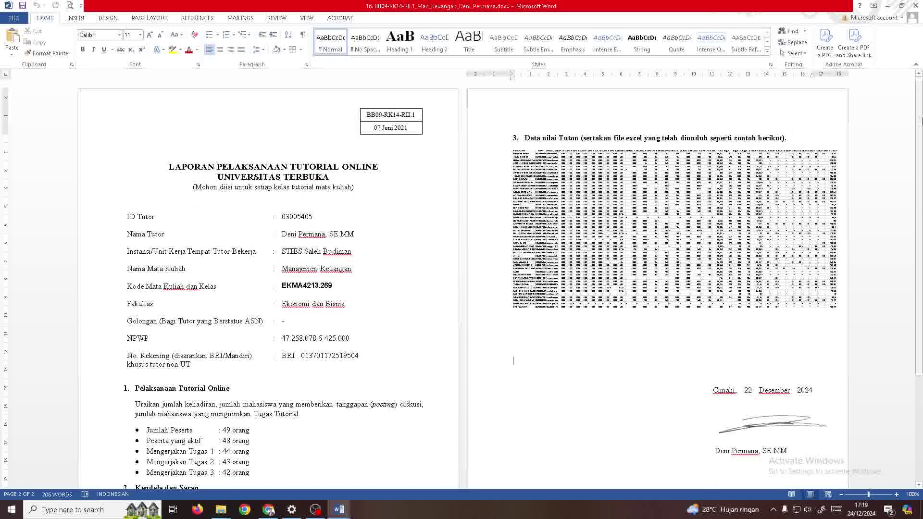
{"action": "left_click", "coordinate": [916, 5]}
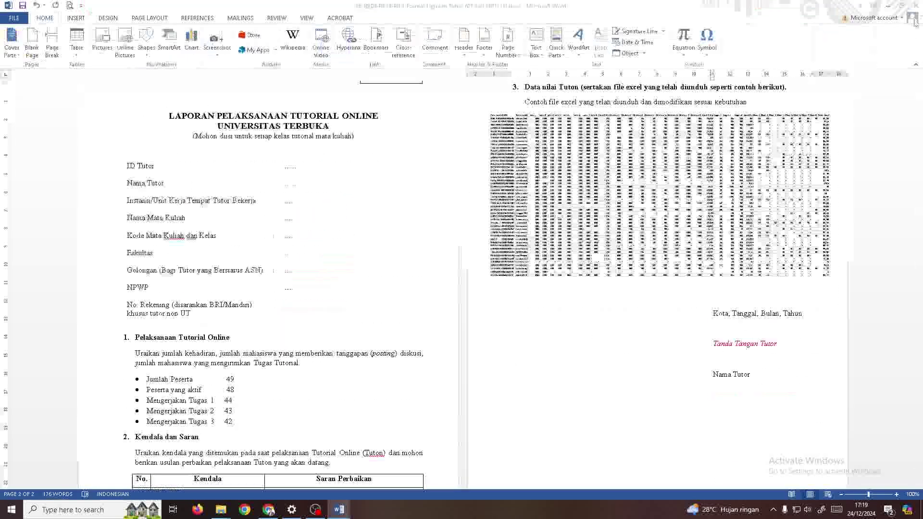
Switch to the Laman Tutorial page in Chrome, view the report upload form for class EKMA4213.269 and return to the report list.
{"action": "left_click", "coordinate": [269, 511]}
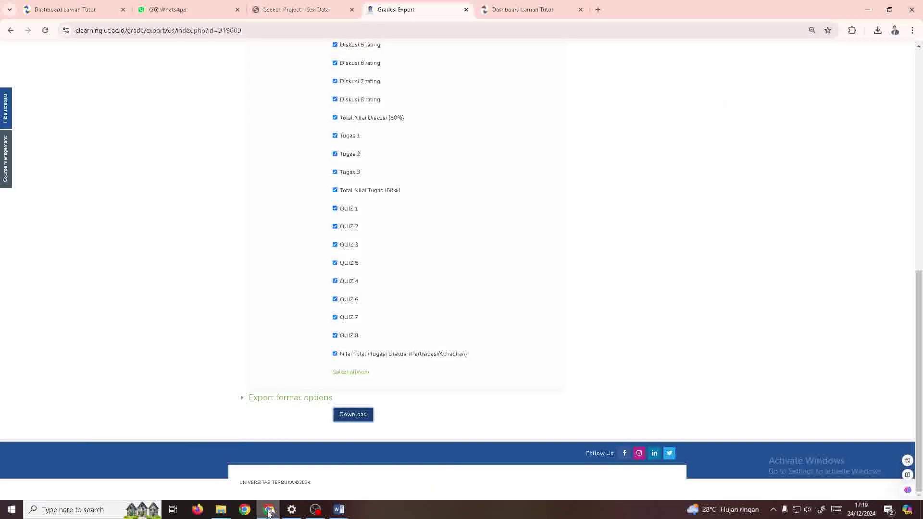
{"action": "left_click", "coordinate": [523, 10]}
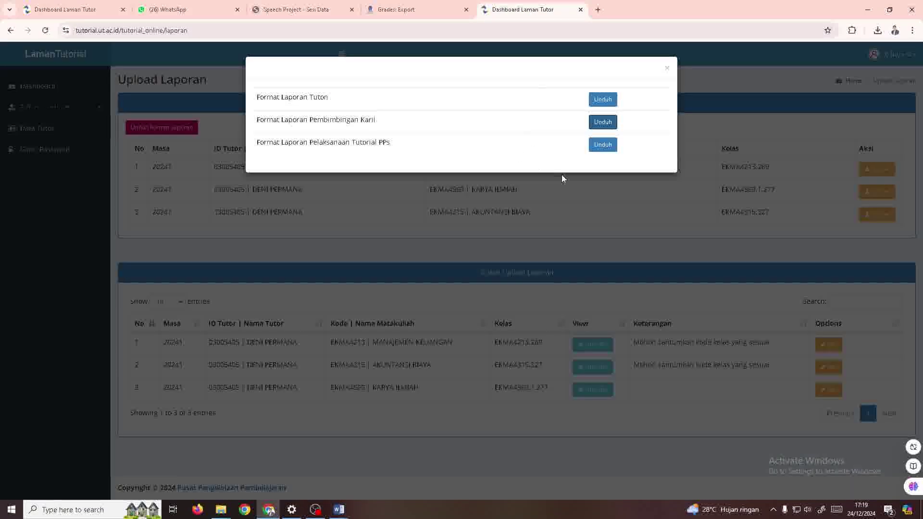
{"action": "left_click", "coordinate": [667, 70]}
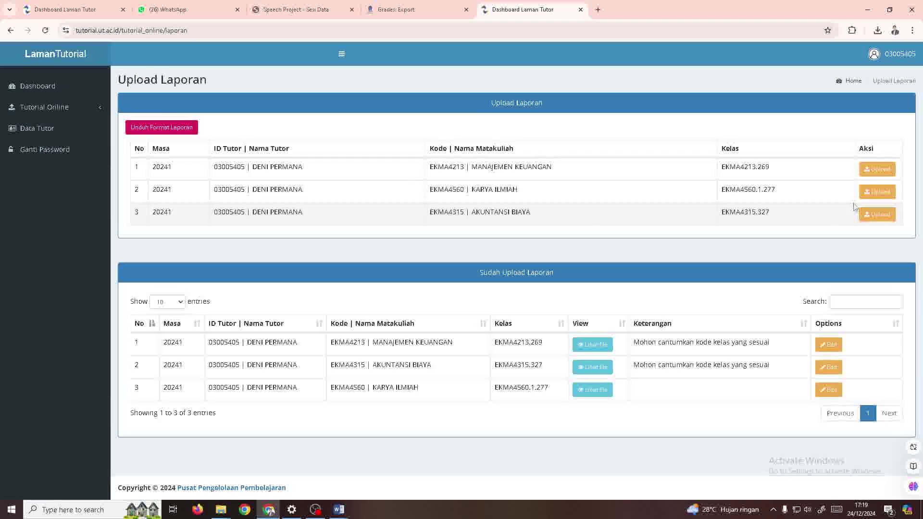
{"action": "left_click", "coordinate": [877, 172]}
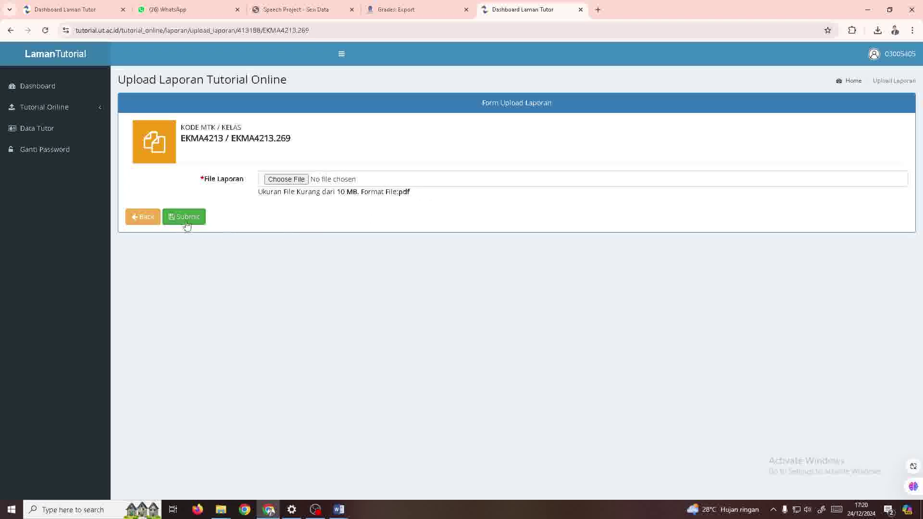
{"action": "left_click", "coordinate": [135, 221]}
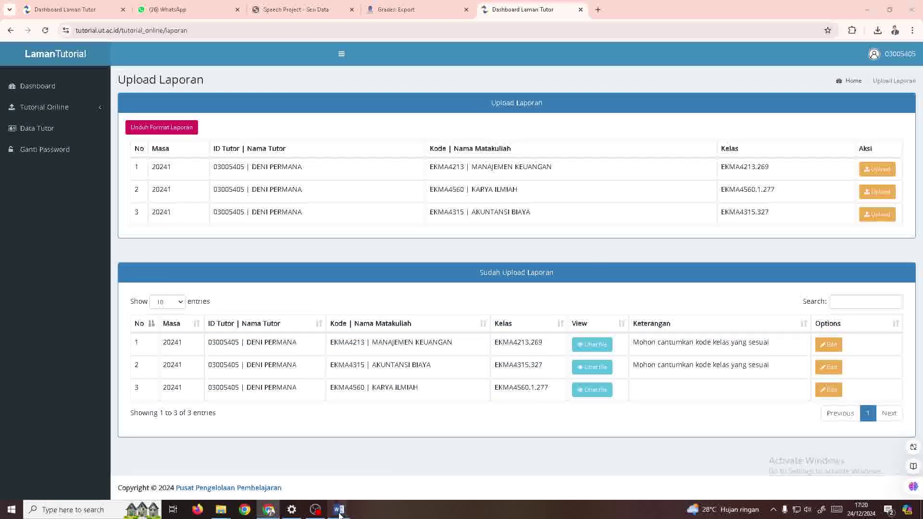
Switch to the Tuton report in Word, look at its Save As locations and return to the document without saving.
{"action": "mouse_move", "coordinate": [339, 509]}
{"action": "left_click", "coordinate": [432, 474]}
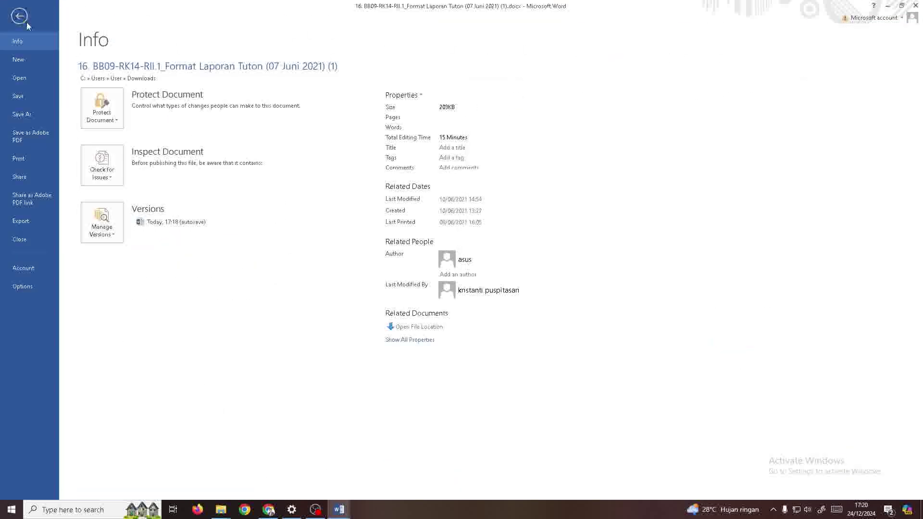
{"action": "left_click", "coordinate": [19, 20]}
{"action": "left_click", "coordinate": [27, 114]}
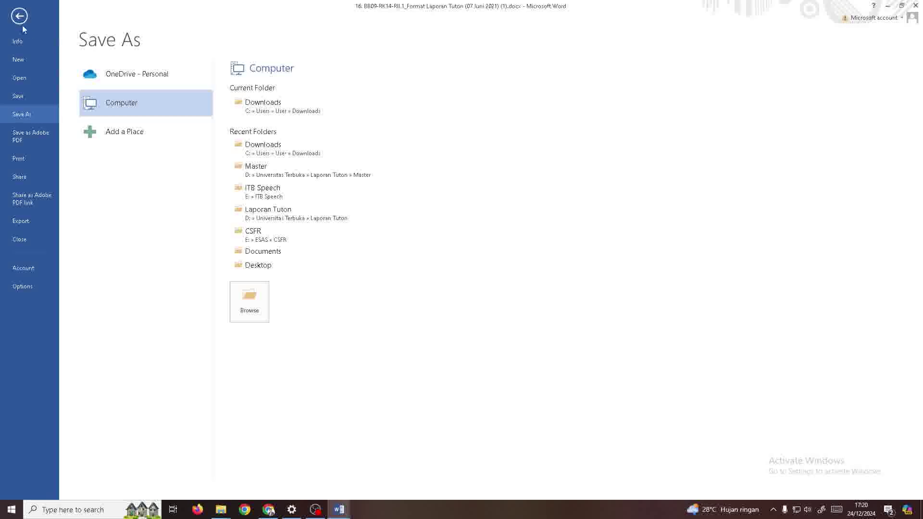
{"action": "key", "text": "Escape"}
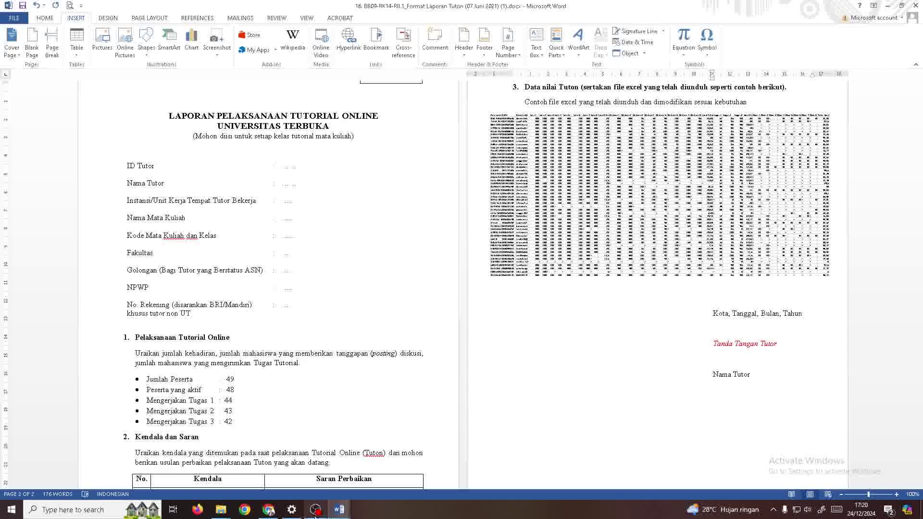
View the downloadable report formats in Chrome and switch to the 17. BB09-RK15 Format Laporan Pembimbingan Karil document in Word.
{"action": "left_click", "coordinate": [274, 515]}
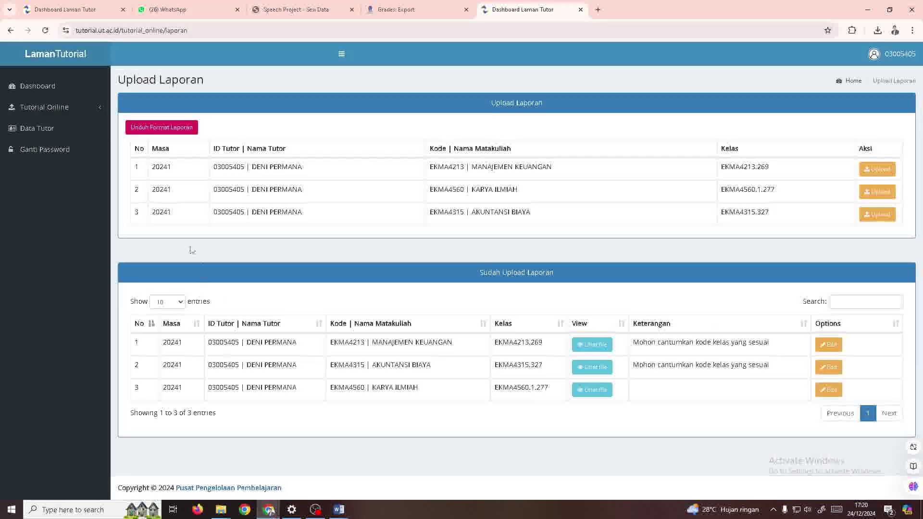
{"action": "left_click", "coordinate": [168, 127]}
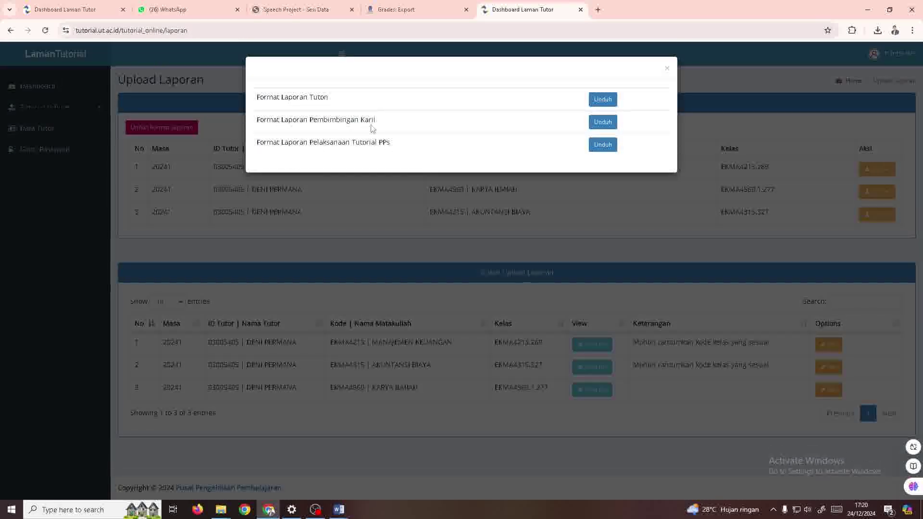
{"action": "left_click", "coordinate": [667, 70]}
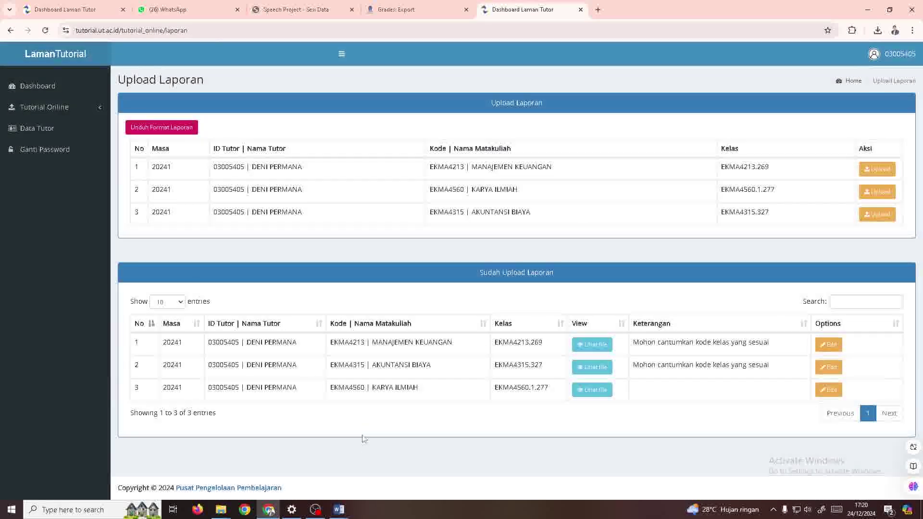
{"action": "mouse_move", "coordinate": [340, 509]}
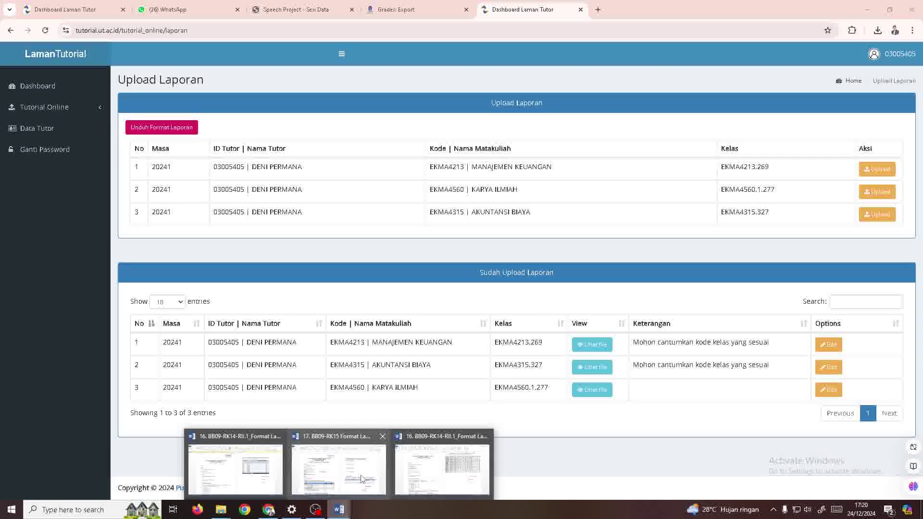
{"action": "left_click", "coordinate": [380, 476]}
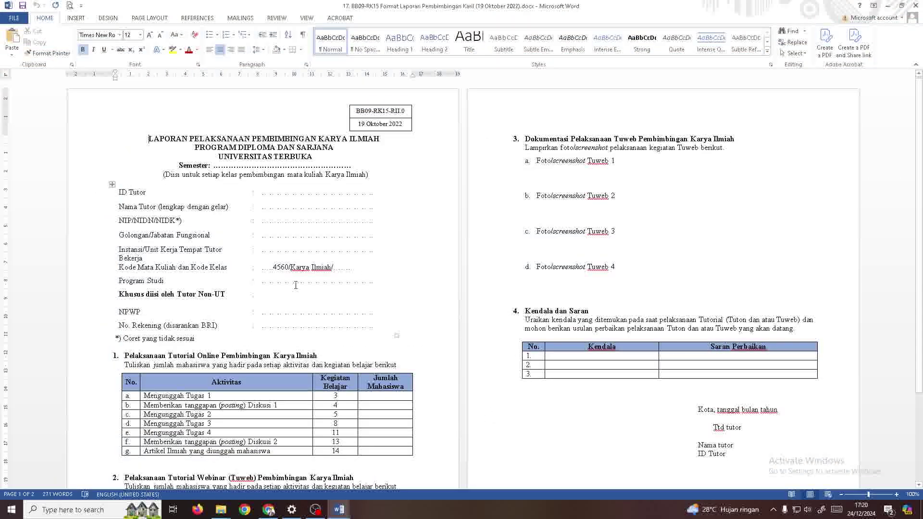
Examine the Karil report format's identity fields, activity tables, Tuweb documentation, and problems and suggestions section.
{"action": "scroll", "coordinate": [627, 224], "scroll_direction": "down", "scroll_amount": 2}
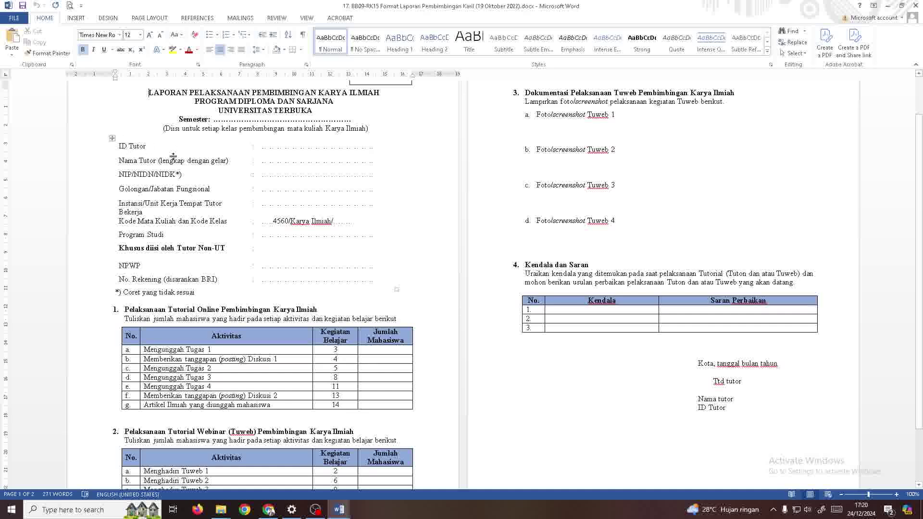
{"action": "scroll", "coordinate": [179, 293], "scroll_direction": "down", "scroll_amount": 2}
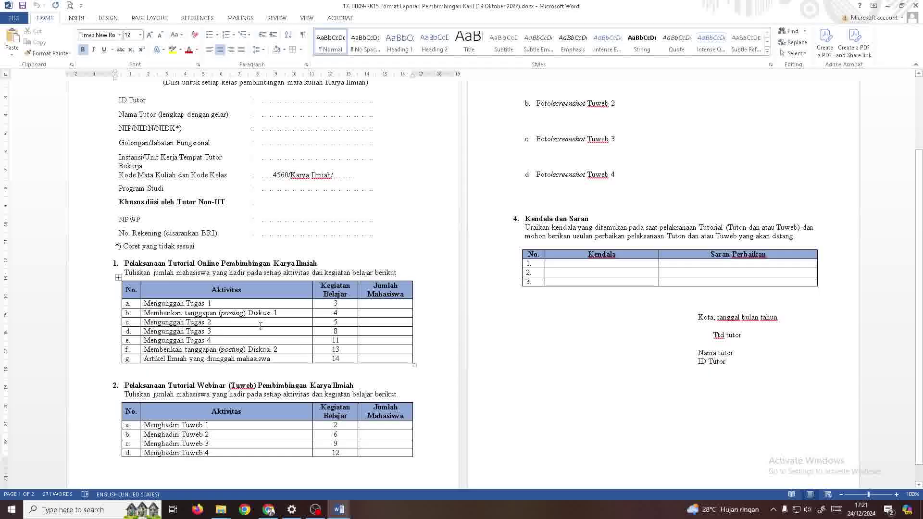
{"action": "scroll", "coordinate": [344, 337], "scroll_direction": "down", "scroll_amount": 1}
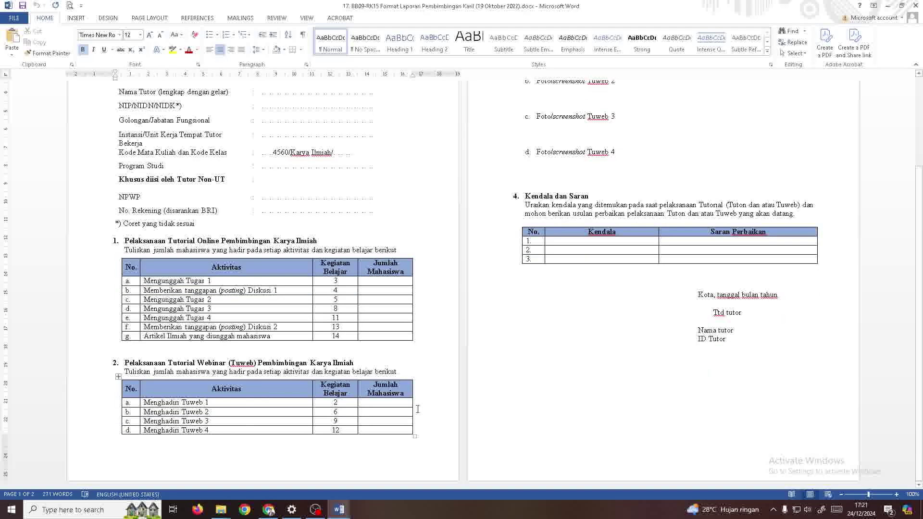
{"action": "left_click", "coordinate": [379, 409]}
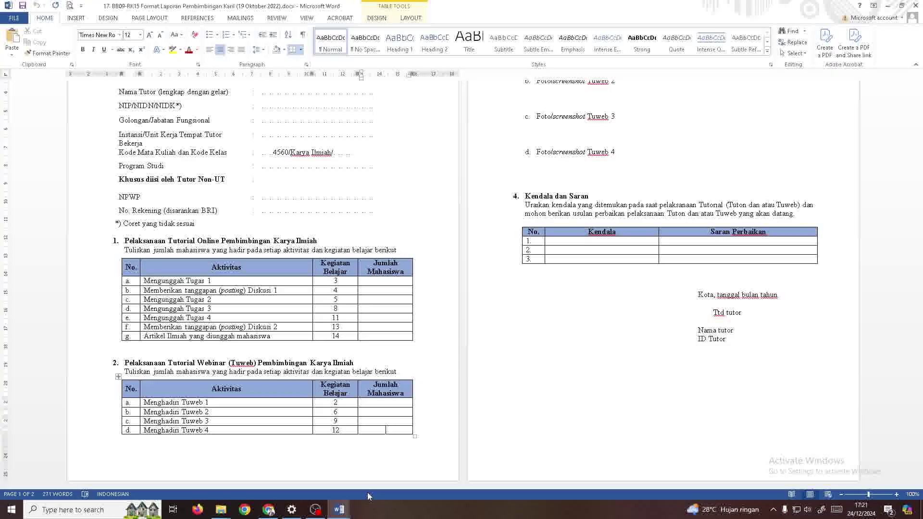
Switch to the Grades: Export page in Chrome and open the Karya Ilmiah EKMA4560.1.277 course from the e-learning dashboard.
{"action": "left_click", "coordinate": [266, 513]}
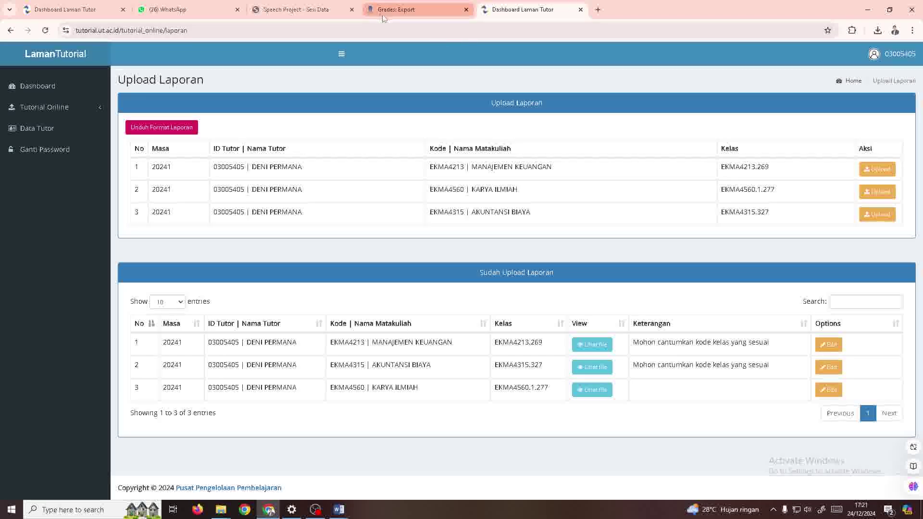
{"action": "left_click", "coordinate": [395, 9]}
{"action": "scroll", "coordinate": [310, 236], "scroll_direction": "up", "scroll_amount": 10}
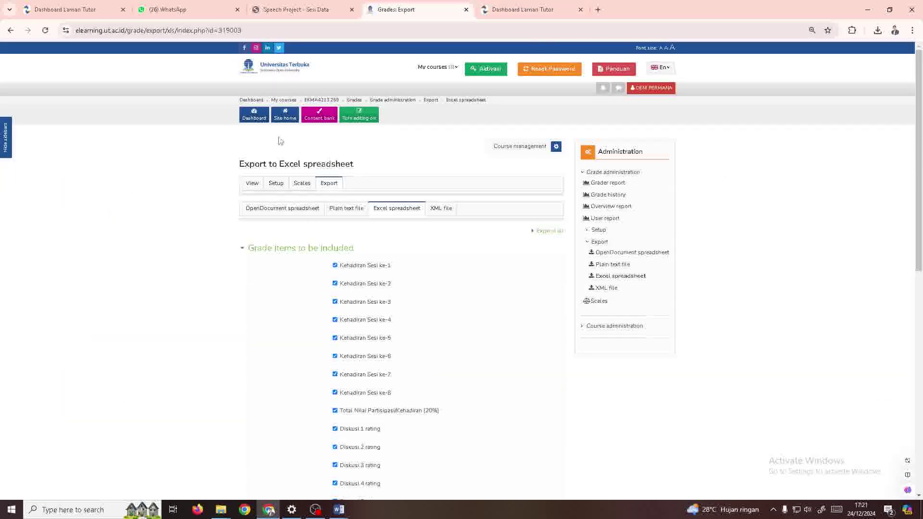
{"action": "left_click", "coordinate": [256, 117]}
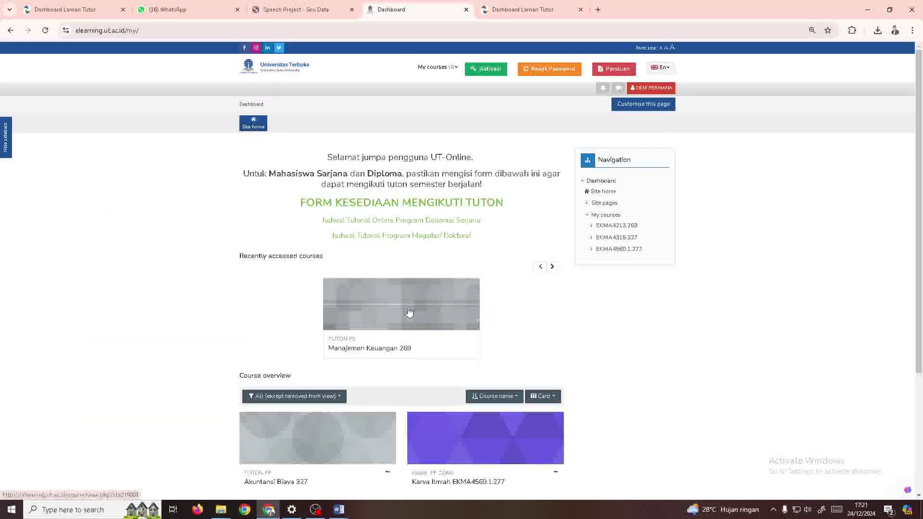
{"action": "scroll", "coordinate": [410, 312], "scroll_direction": "down", "scroll_amount": 4}
{"action": "left_click_drag", "start_coordinate": [411, 304], "coordinate": [495, 295]}
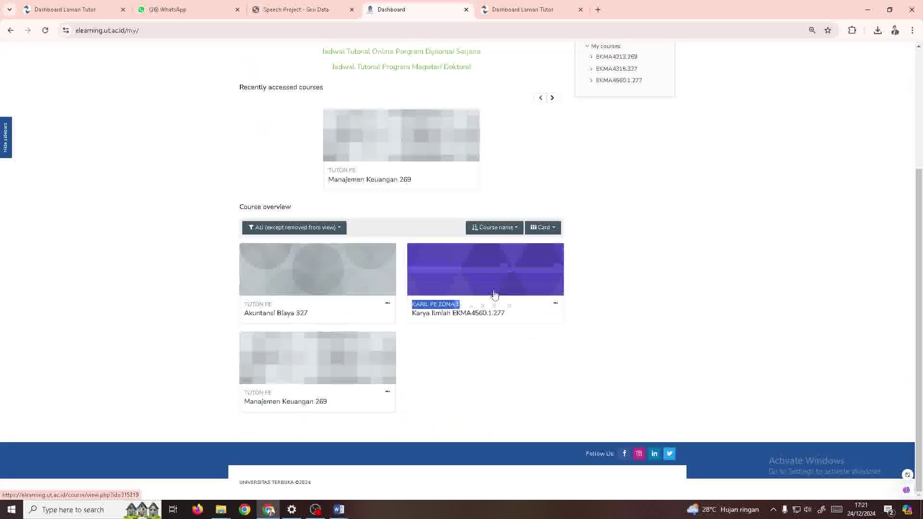
{"action": "left_click", "coordinate": [494, 294]}
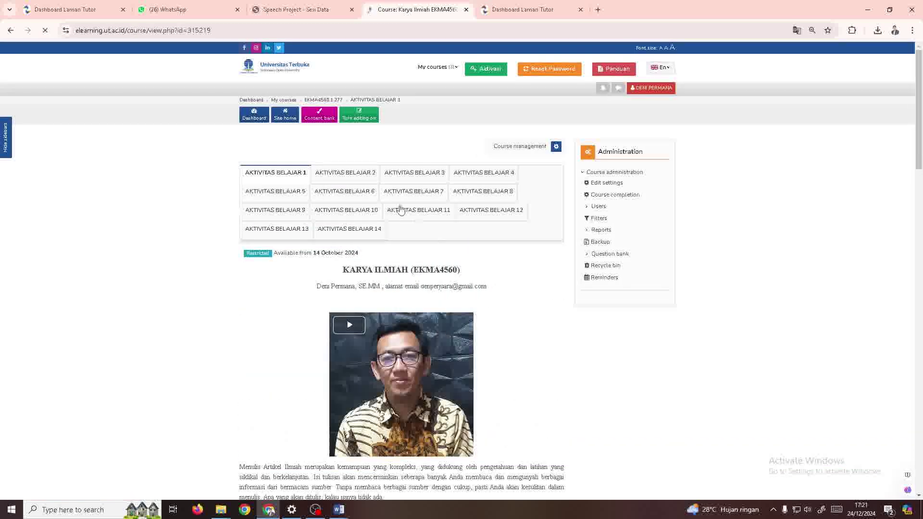
View Aktivitas Belajar 2, then open Aktivitas Belajar 3 and look over the Tugas 1 assignment.
{"action": "left_click", "coordinate": [369, 173]}
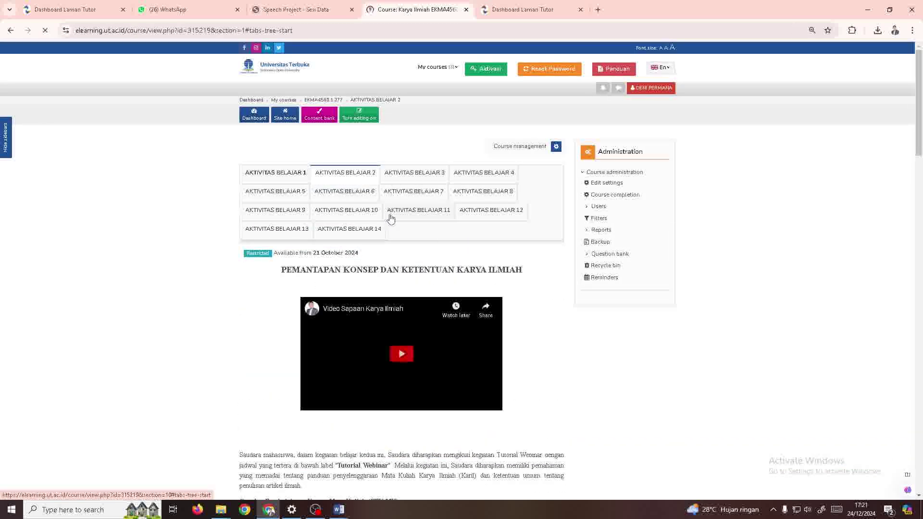
{"action": "left_click", "coordinate": [406, 174]}
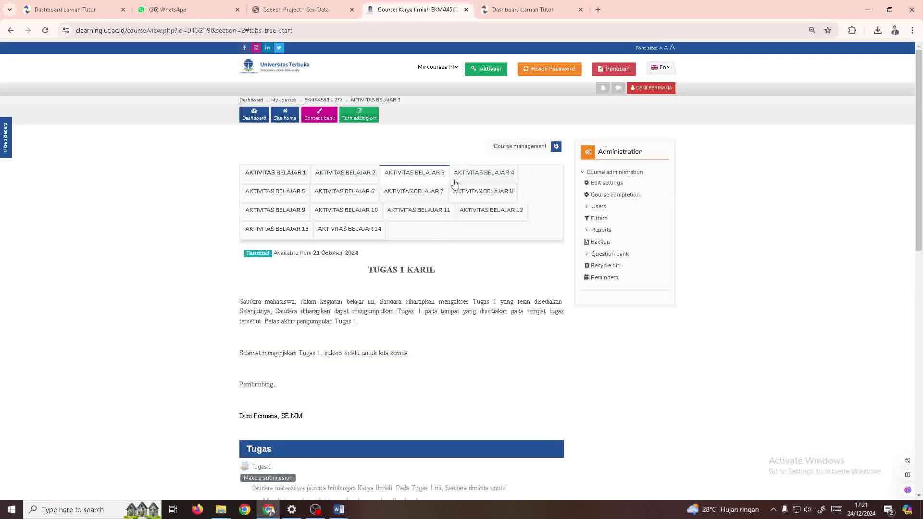
{"action": "scroll", "coordinate": [455, 184], "scroll_direction": "down", "scroll_amount": 10}
{"action": "scroll", "coordinate": [510, 124], "scroll_direction": "up", "scroll_amount": 5}
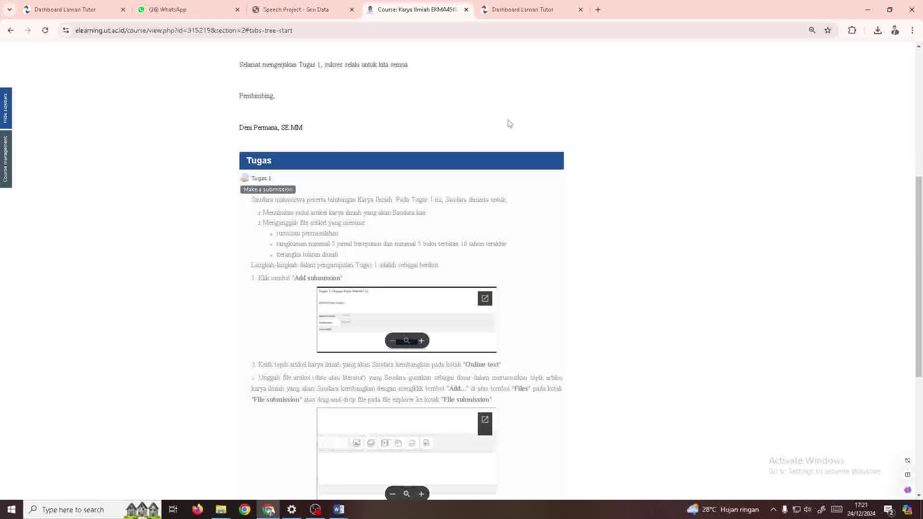
{"action": "scroll", "coordinate": [505, 216], "scroll_direction": "up", "scroll_amount": 4}
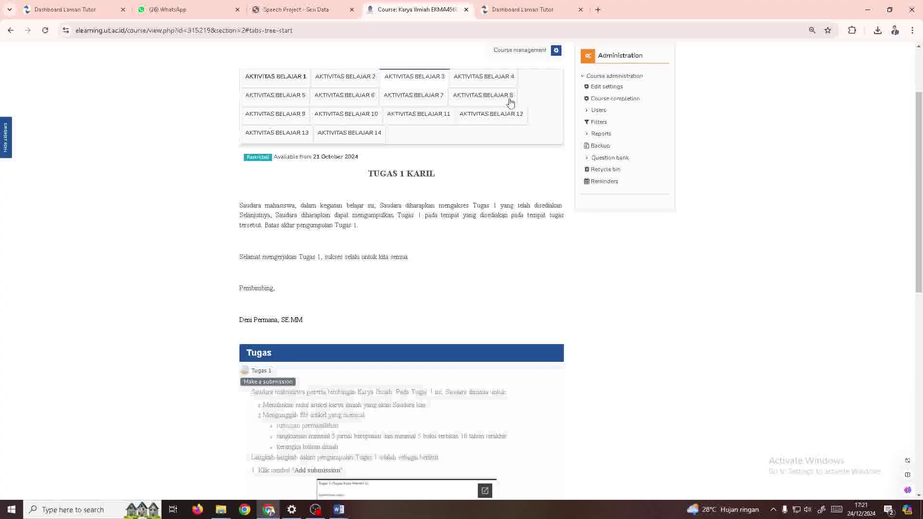
View the assignment in Aktivitas Belajar 5 and the learning material and Diskusi 1 forum in Aktivitas Belajar 4.
{"action": "left_click", "coordinate": [303, 96]}
{"action": "scroll", "coordinate": [432, 229], "scroll_direction": "down", "scroll_amount": 9}
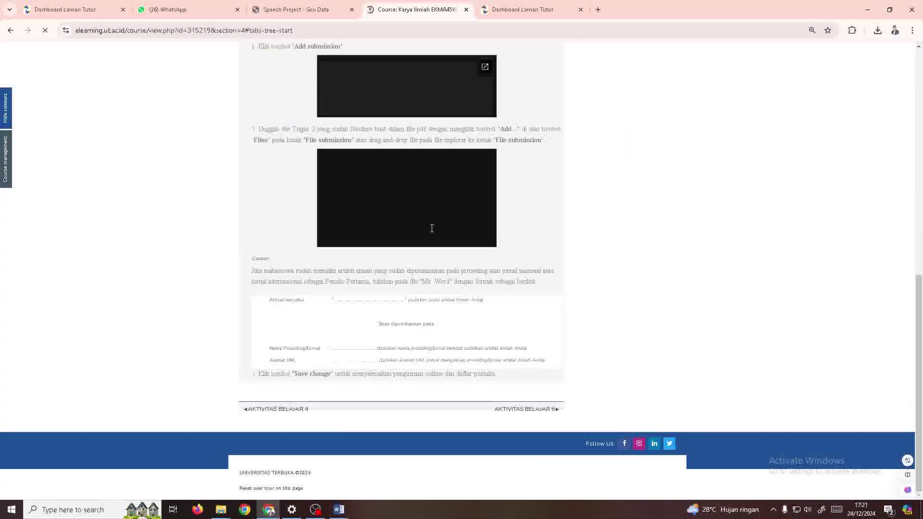
{"action": "scroll", "coordinate": [432, 229], "scroll_direction": "up", "scroll_amount": 10}
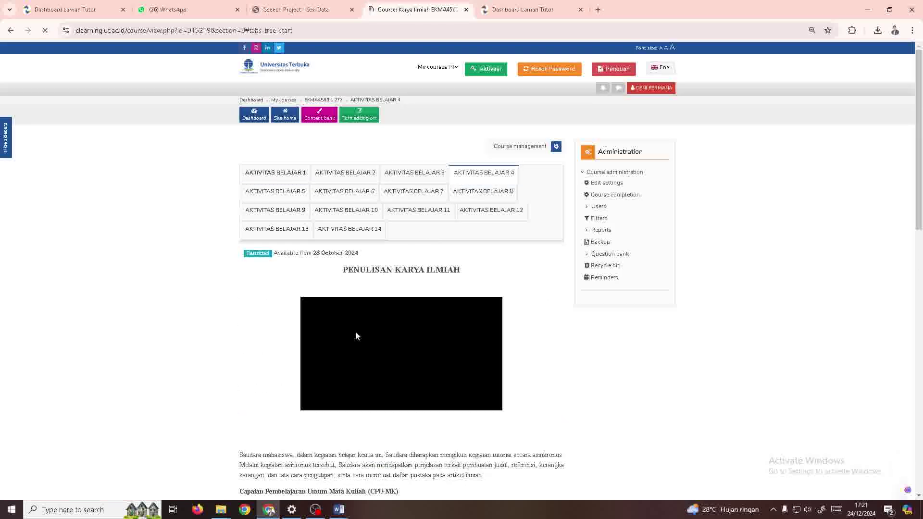
{"action": "scroll", "coordinate": [355, 332], "scroll_direction": "down", "scroll_amount": 12}
{"action": "scroll", "coordinate": [357, 336], "scroll_direction": "down", "scroll_amount": 2}
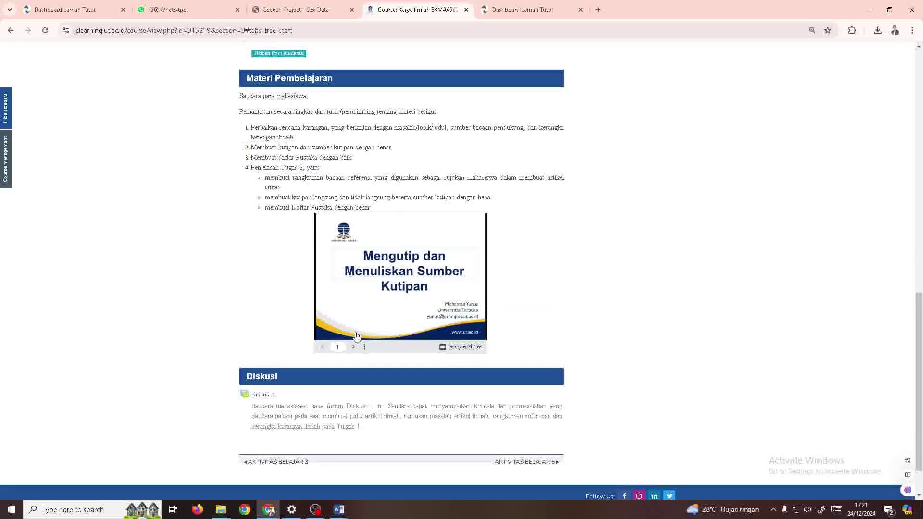
{"action": "scroll", "coordinate": [356, 332], "scroll_direction": "up", "scroll_amount": 14}
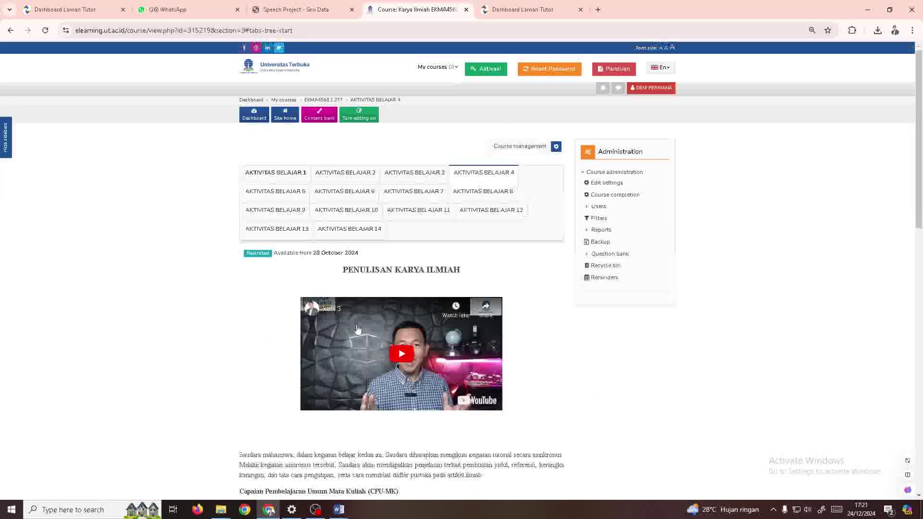
Return to Aktivitas Belajar 3 and review the Tugas 1 submission instructions.
{"action": "left_click", "coordinate": [421, 177]}
{"action": "scroll", "coordinate": [406, 221], "scroll_direction": "down", "scroll_amount": 5}
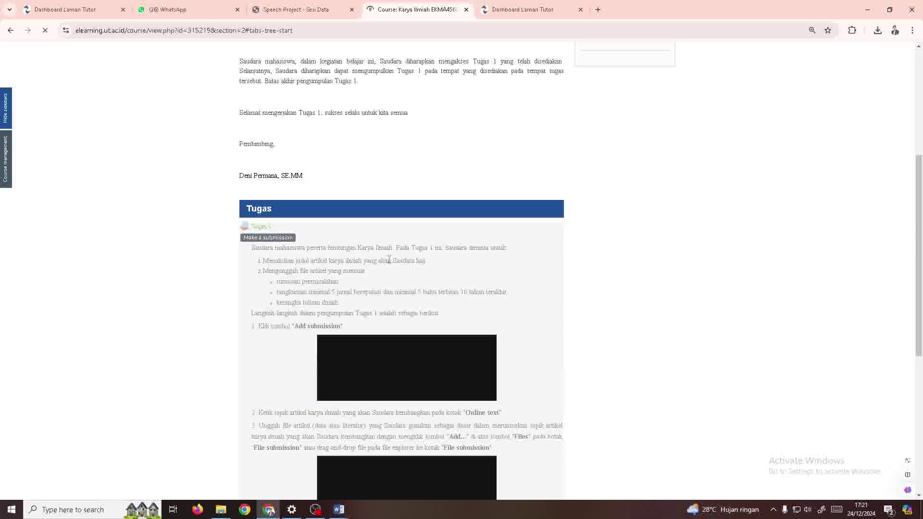
{"action": "scroll", "coordinate": [388, 260], "scroll_direction": "down", "scroll_amount": 5}
{"action": "scroll", "coordinate": [388, 259], "scroll_direction": "up", "scroll_amount": 4}
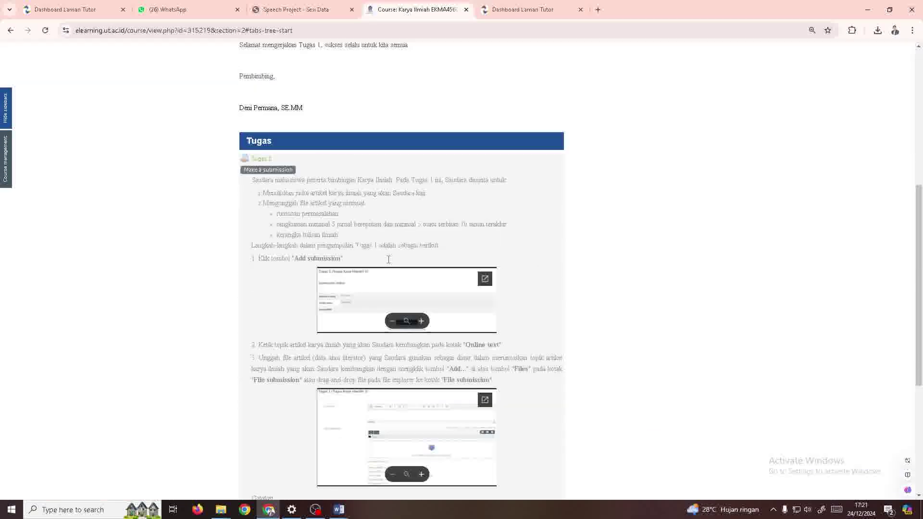
{"action": "scroll", "coordinate": [388, 260], "scroll_direction": "up", "scroll_amount": 6}
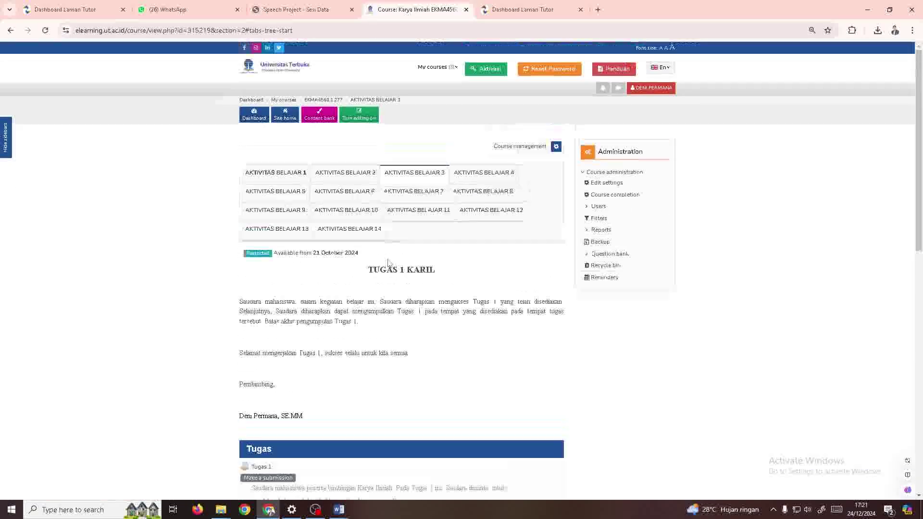
Open Aktivitas Belajar 2 and locate the first Tutorial Webinar meeting and its attendance activity.
{"action": "left_click", "coordinate": [355, 177]}
{"action": "scroll", "coordinate": [371, 244], "scroll_direction": "down", "scroll_amount": 10}
{"action": "scroll", "coordinate": [374, 247], "scroll_direction": "down", "scroll_amount": 15}
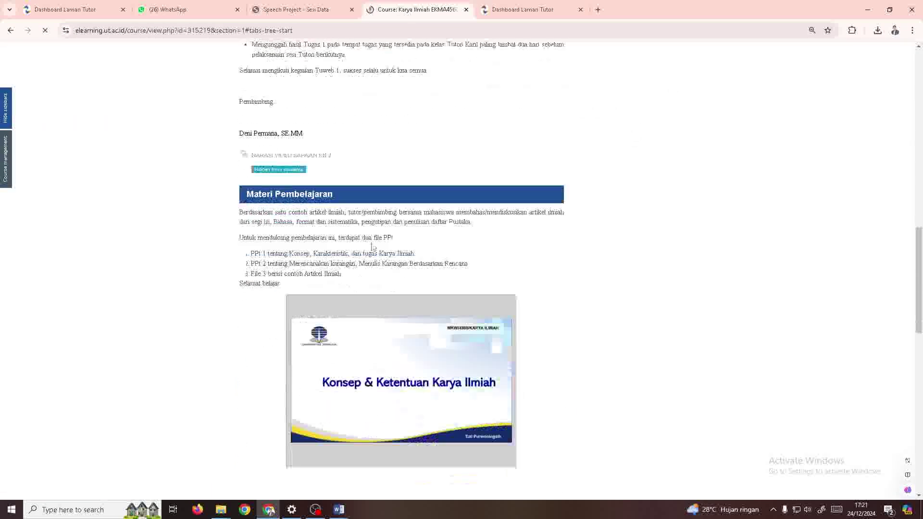
{"action": "scroll", "coordinate": [373, 246], "scroll_direction": "down", "scroll_amount": 2}
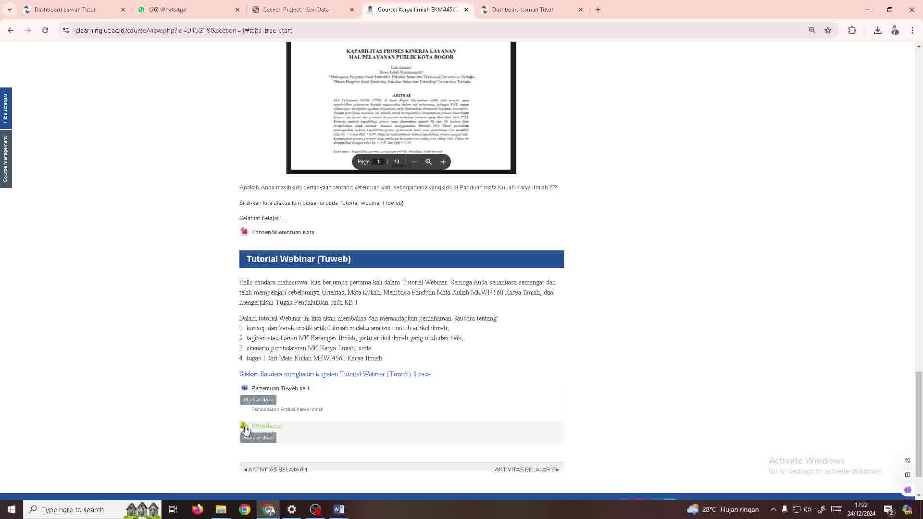
{"action": "scroll", "coordinate": [286, 406], "scroll_direction": "up", "scroll_amount": 15}
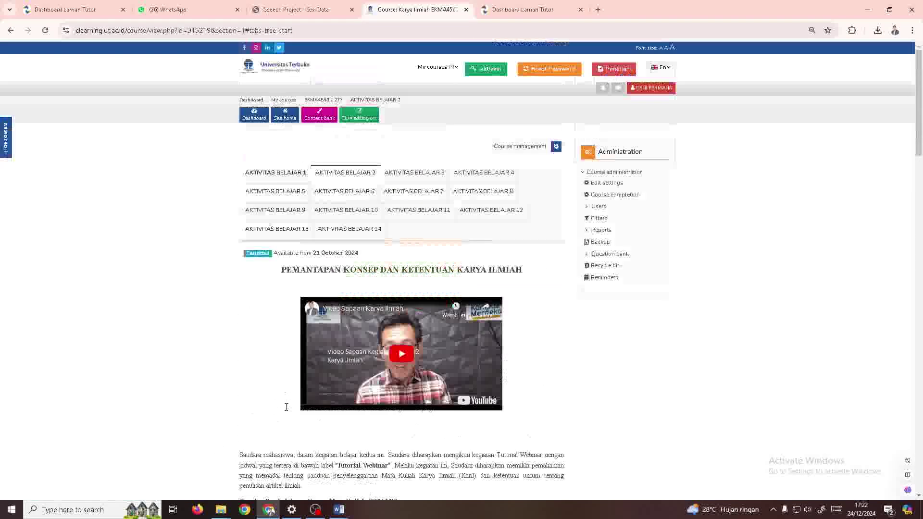
Review the Tugas 3 description in Aktivitas Belajar 7 and its submission section in Aktivitas Belajar 8.
{"action": "left_click", "coordinate": [432, 198]}
{"action": "scroll", "coordinate": [408, 344], "scroll_direction": "down", "scroll_amount": 5}
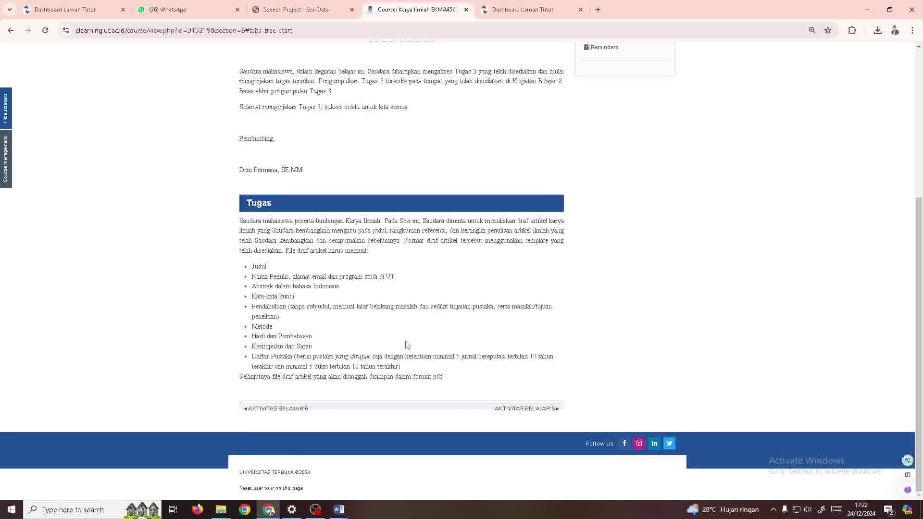
{"action": "scroll", "coordinate": [407, 345], "scroll_direction": "up", "scroll_amount": 5}
{"action": "left_click", "coordinate": [494, 199]}
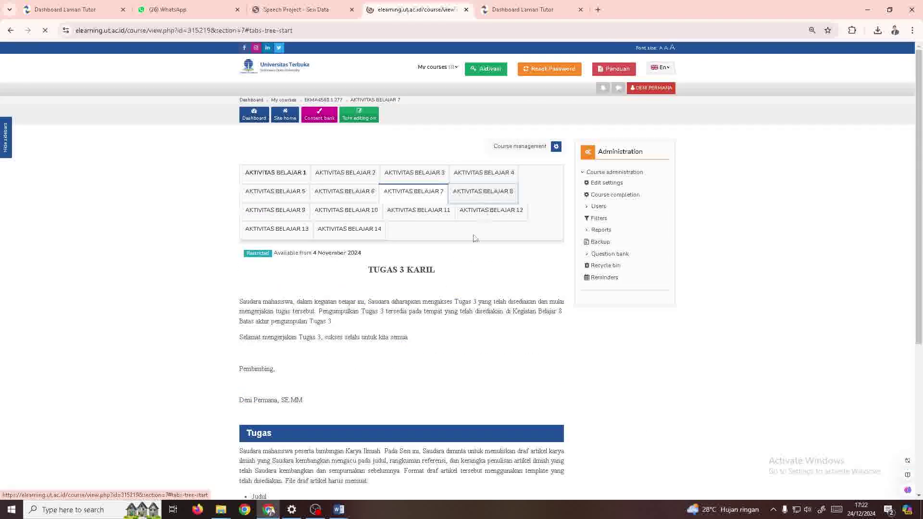
{"action": "scroll", "coordinate": [438, 310], "scroll_direction": "down", "scroll_amount": 10}
{"action": "scroll", "coordinate": [439, 310], "scroll_direction": "up", "scroll_amount": 10}
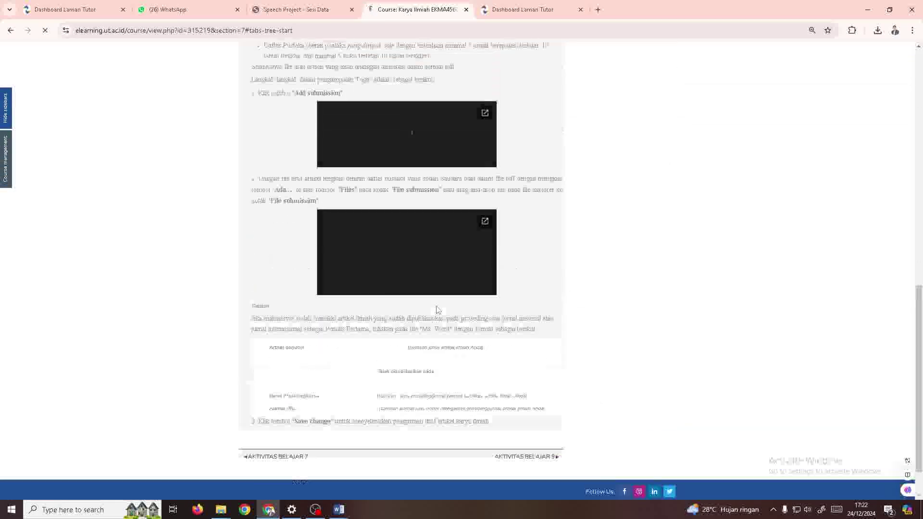
Open Aktivitas Belajar 9 and check the Kehadiran Tuweb ke 3 attendance activity.
{"action": "left_click", "coordinate": [271, 167]}
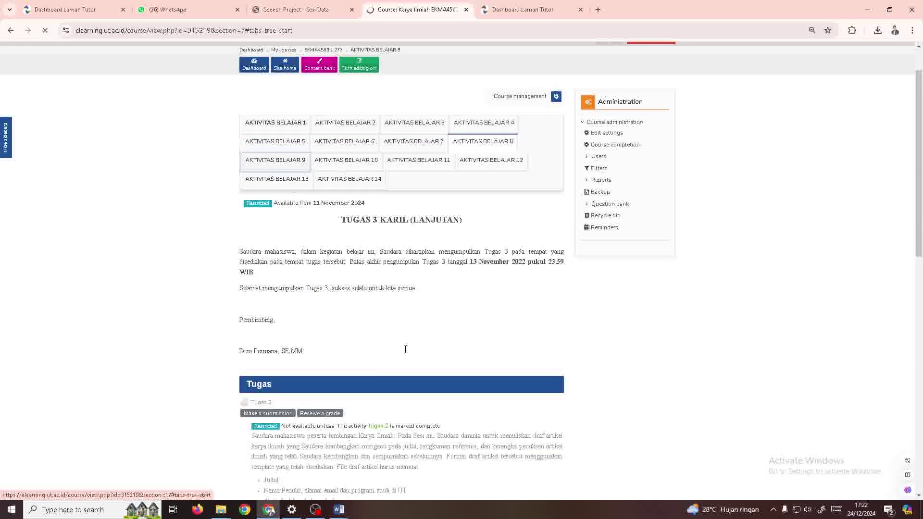
{"action": "scroll", "coordinate": [409, 358], "scroll_direction": "down", "scroll_amount": 10}
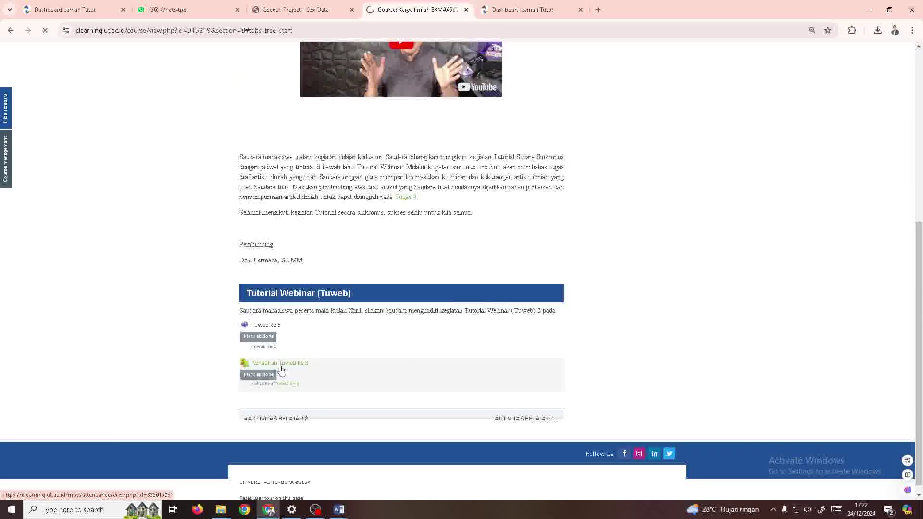
{"action": "left_click", "coordinate": [282, 369]}
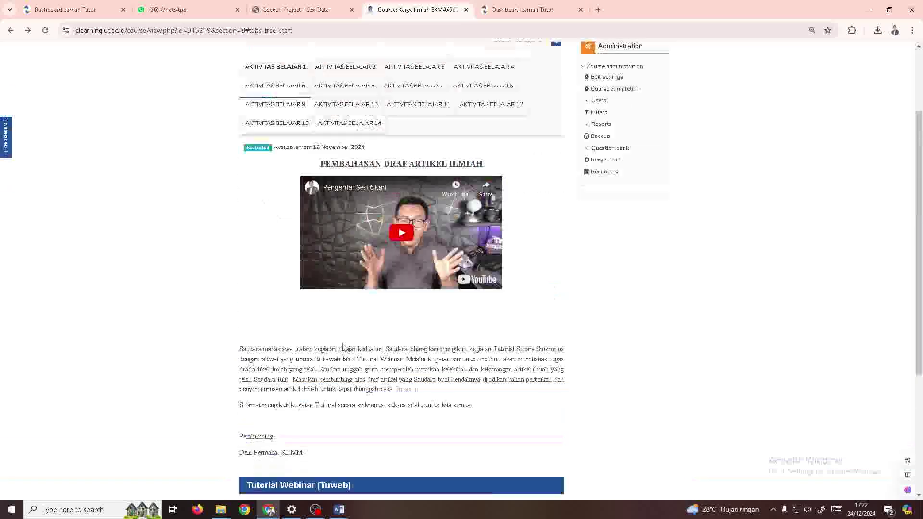
Go through Aktivitas Belajar 7 to Aktivitas Belajar 6 and open the Kehadiran Tuweb ke 2 attendance page.
{"action": "left_click", "coordinate": [433, 90]}
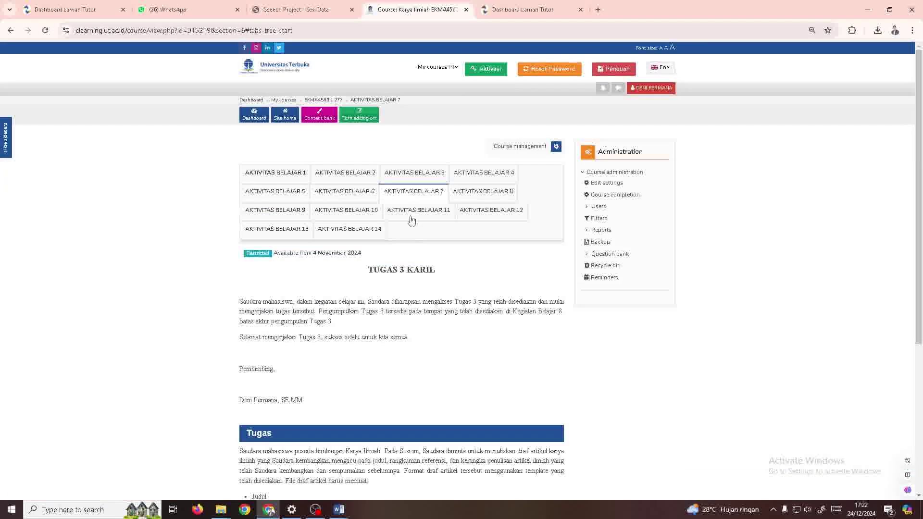
{"action": "left_click", "coordinate": [346, 190]}
{"action": "scroll", "coordinate": [409, 317], "scroll_direction": "down", "scroll_amount": 3}
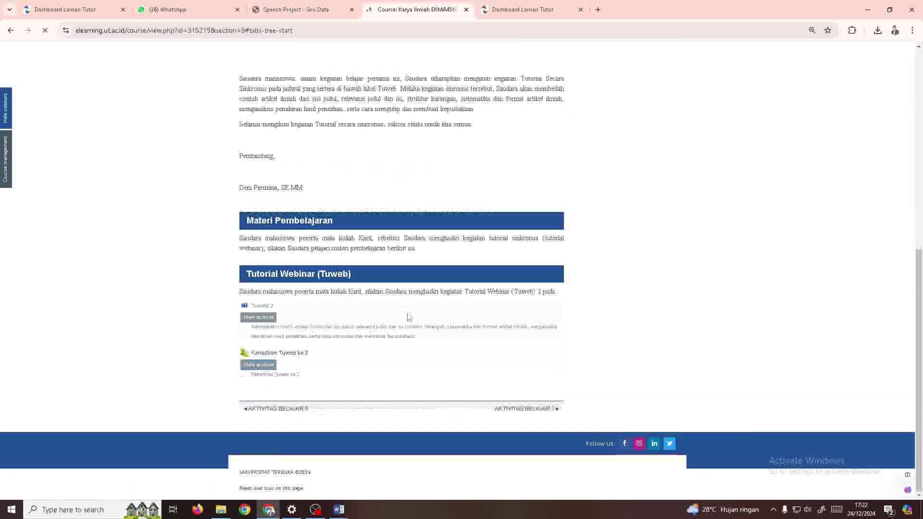
{"action": "left_click", "coordinate": [298, 354]}
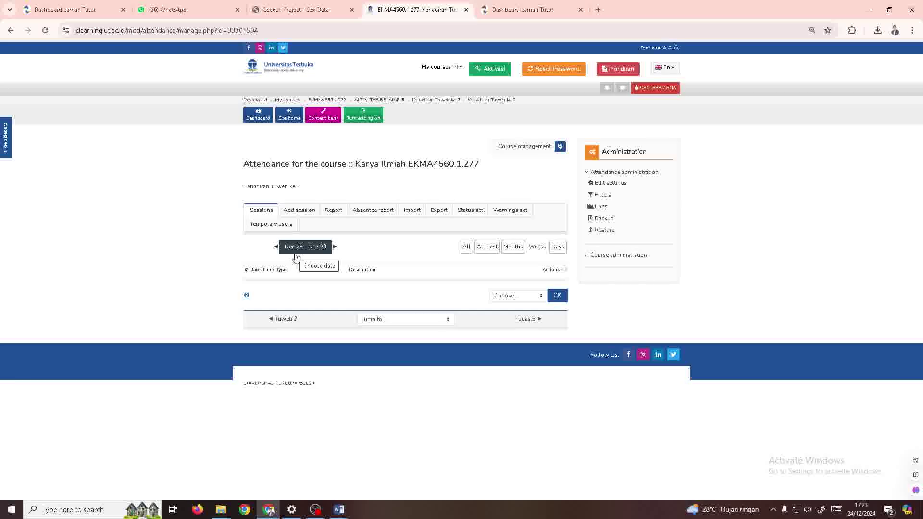
Switch to WhatsApp Web, search the chats for "karya" and open the Karya Ilmiah UT group chat.
{"action": "left_click", "coordinate": [210, 13]}
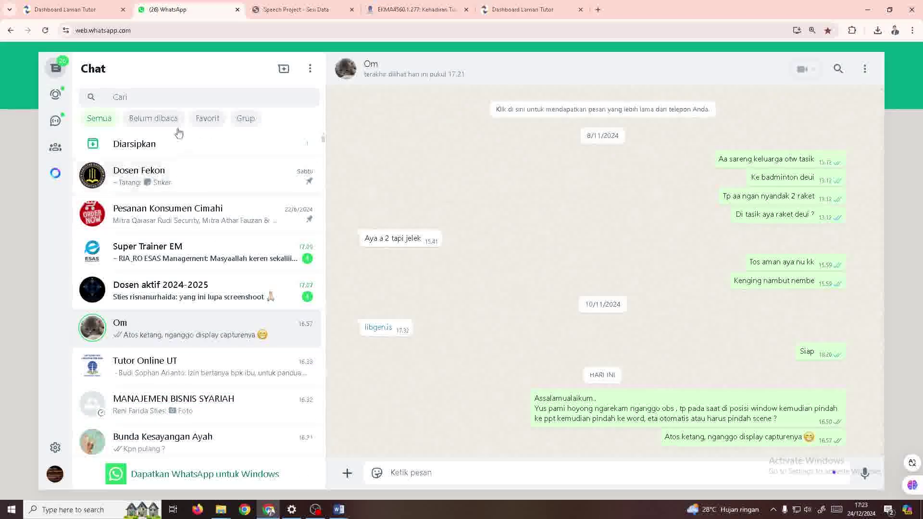
{"action": "type", "text": "karya"}
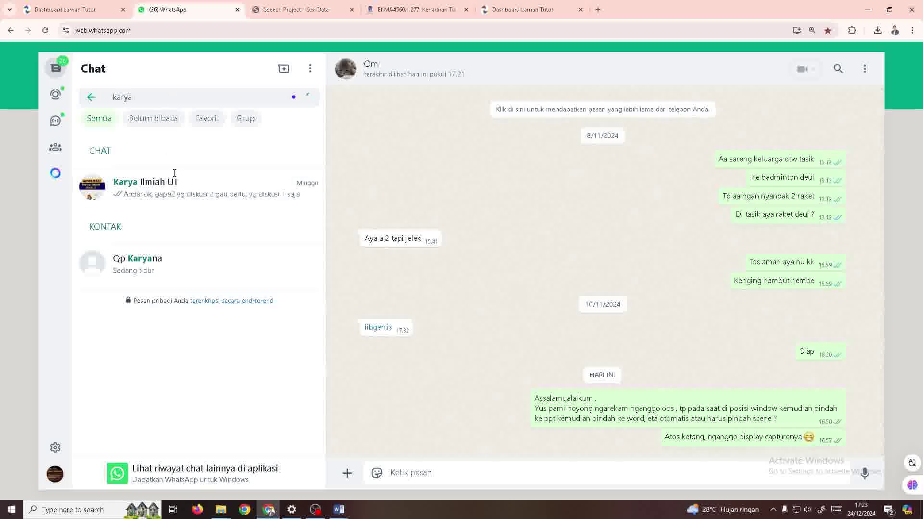
{"action": "left_click", "coordinate": [176, 182]}
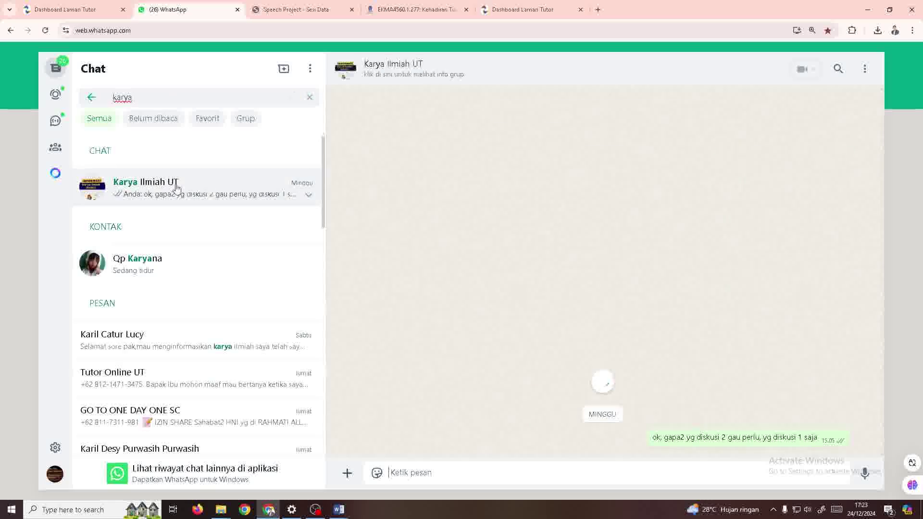
Look through the Karya Ilmiah UT group chat for the Tuweb attendance lists and meeting screenshot of 5 December 2024.
{"action": "scroll", "coordinate": [816, 308], "scroll_direction": "down", "scroll_amount": 20}
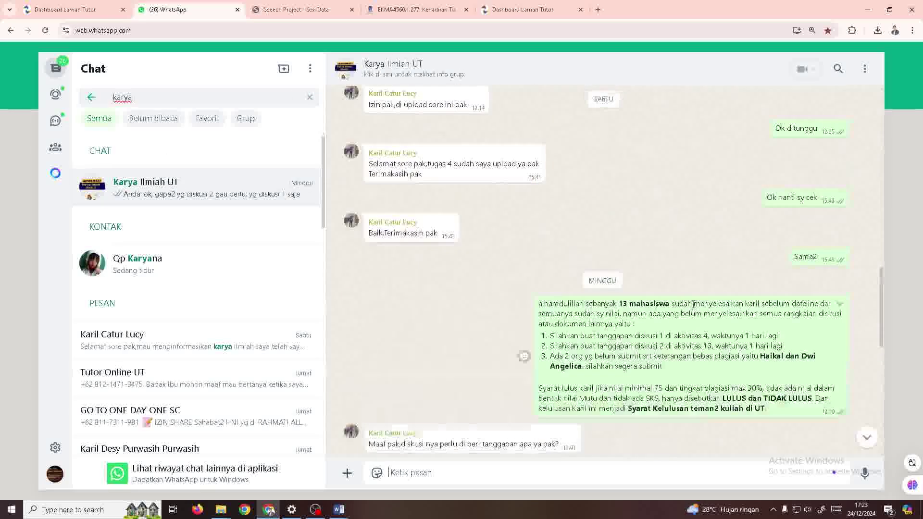
{"action": "left_click_drag", "start_coordinate": [883, 243], "coordinate": [884, 94]}
{"action": "scroll", "coordinate": [691, 299], "scroll_direction": "down", "scroll_amount": 2}
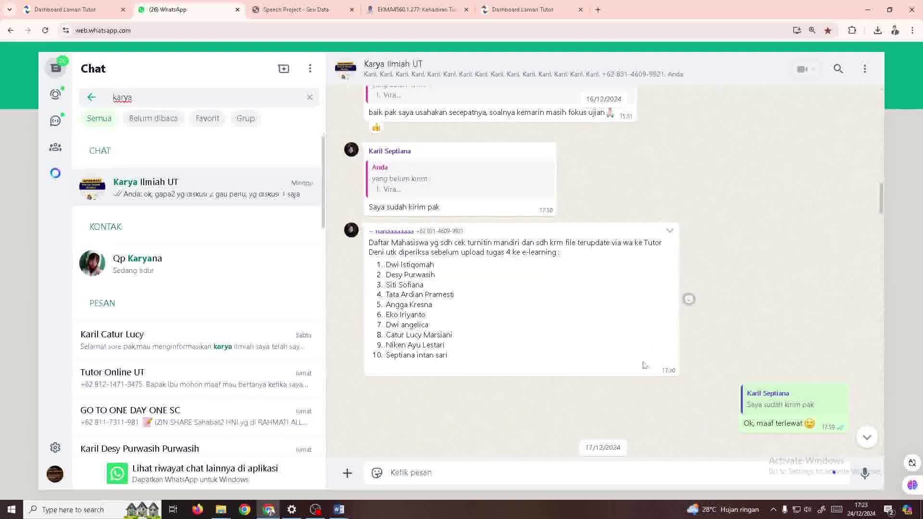
{"action": "scroll", "coordinate": [645, 365], "scroll_direction": "up", "scroll_amount": 10}
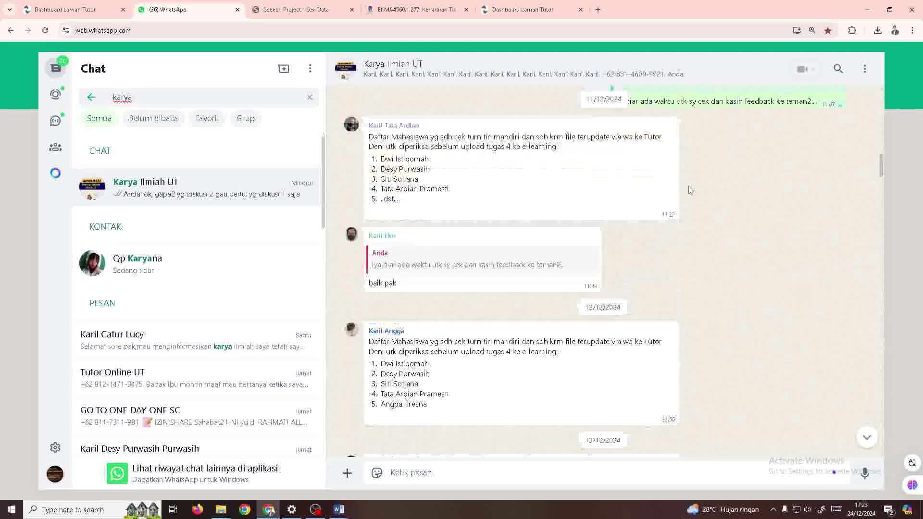
{"action": "scroll", "coordinate": [691, 190], "scroll_direction": "up", "scroll_amount": 15}
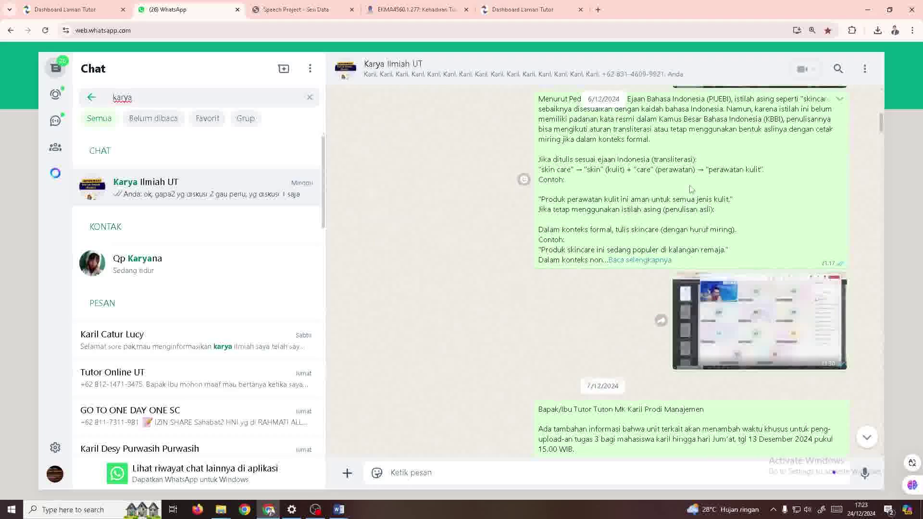
{"action": "scroll", "coordinate": [691, 189], "scroll_direction": "up", "scroll_amount": 15}
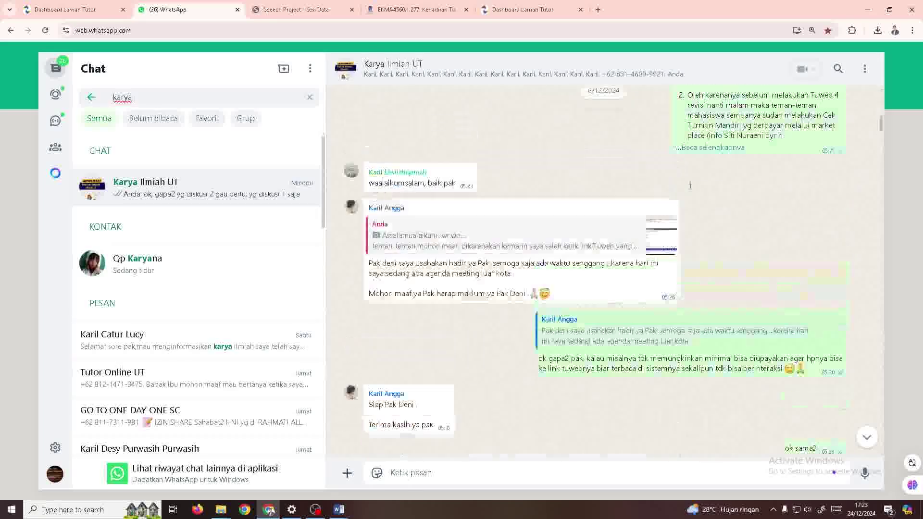
{"action": "scroll", "coordinate": [690, 186], "scroll_direction": "up", "scroll_amount": 15}
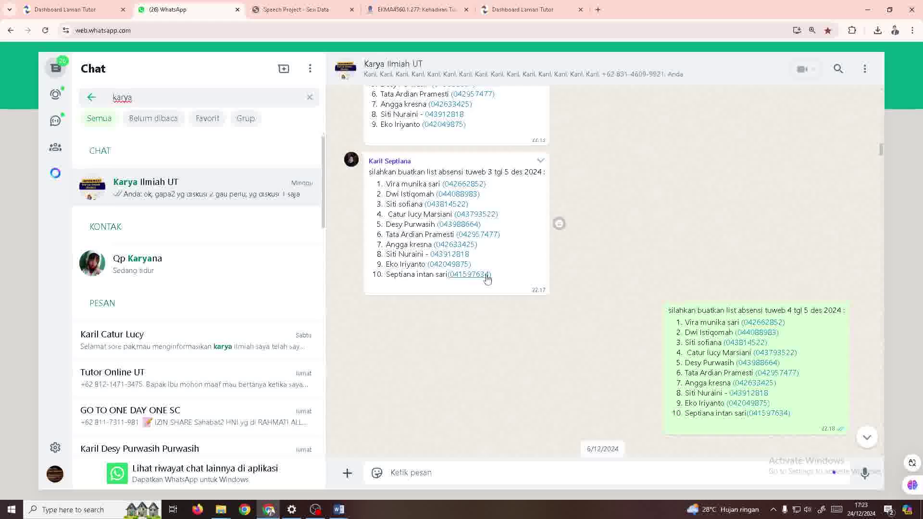
{"action": "scroll", "coordinate": [487, 279], "scroll_direction": "up", "scroll_amount": 15}
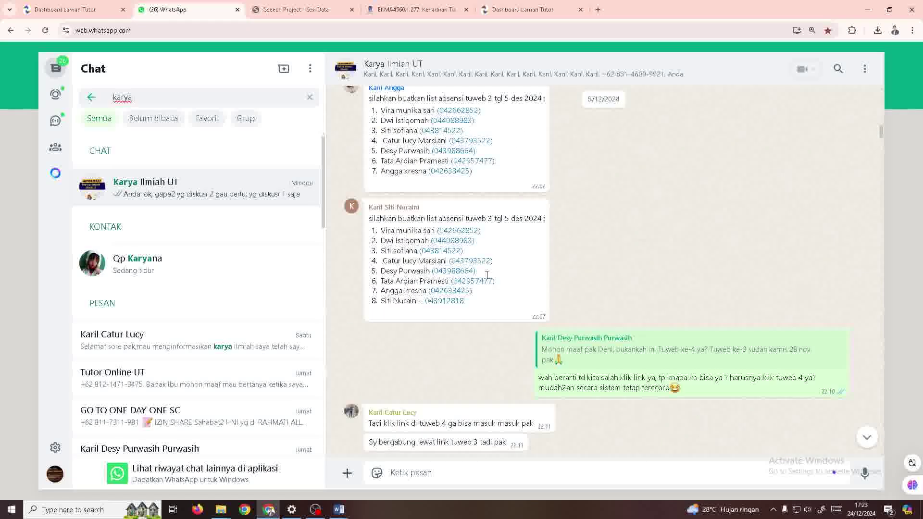
{"action": "scroll", "coordinate": [487, 279], "scroll_direction": "up", "scroll_amount": 10}
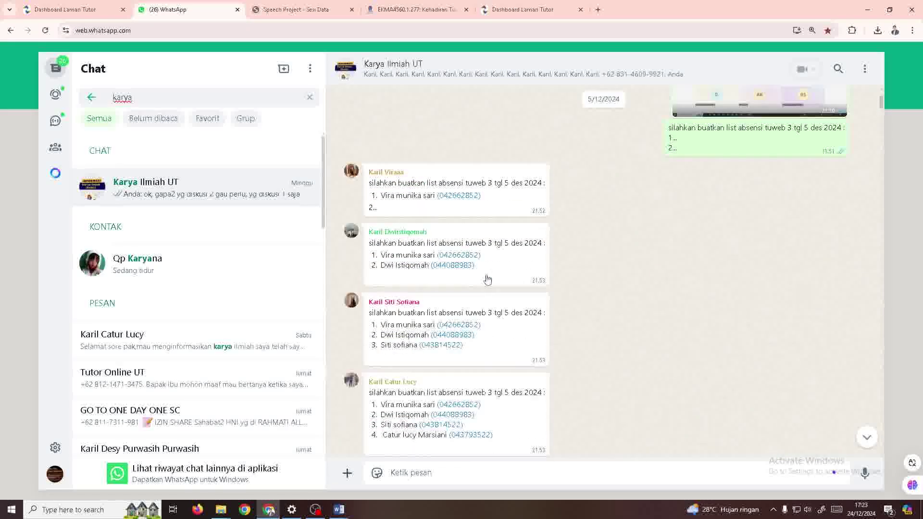
{"action": "scroll", "coordinate": [607, 345], "scroll_direction": "down", "scroll_amount": 4}
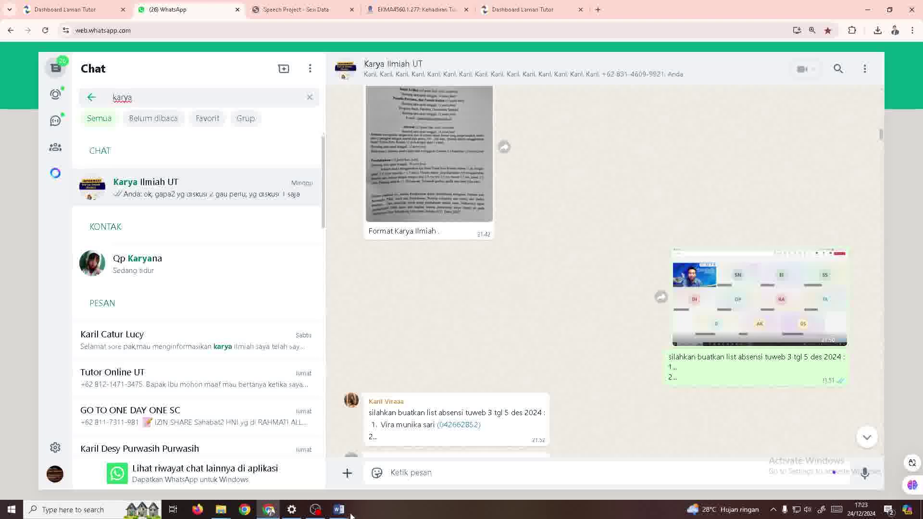
Switch to the Karil report format in Word and go to the line below Foto/screenshot Tuweb 1.
{"action": "mouse_move", "coordinate": [351, 516]}
{"action": "left_click", "coordinate": [359, 486]}
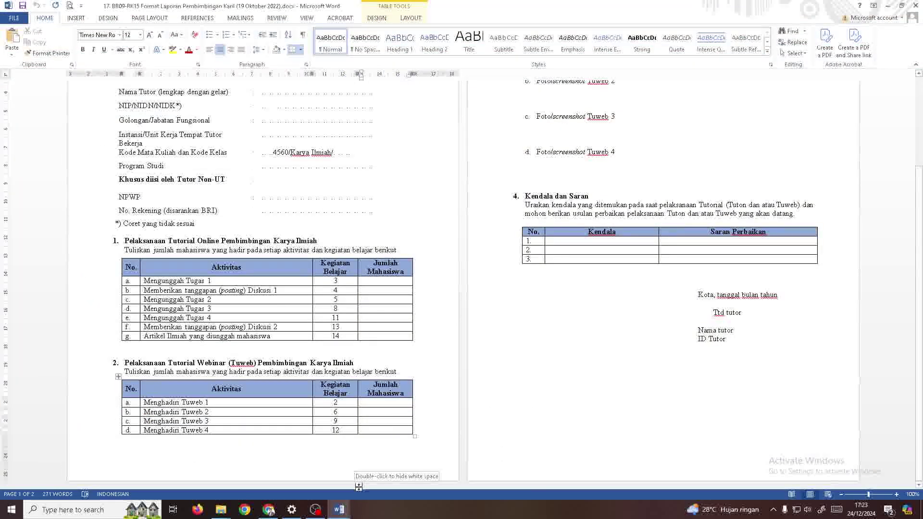
{"action": "scroll", "coordinate": [371, 405], "scroll_direction": "up", "scroll_amount": 3}
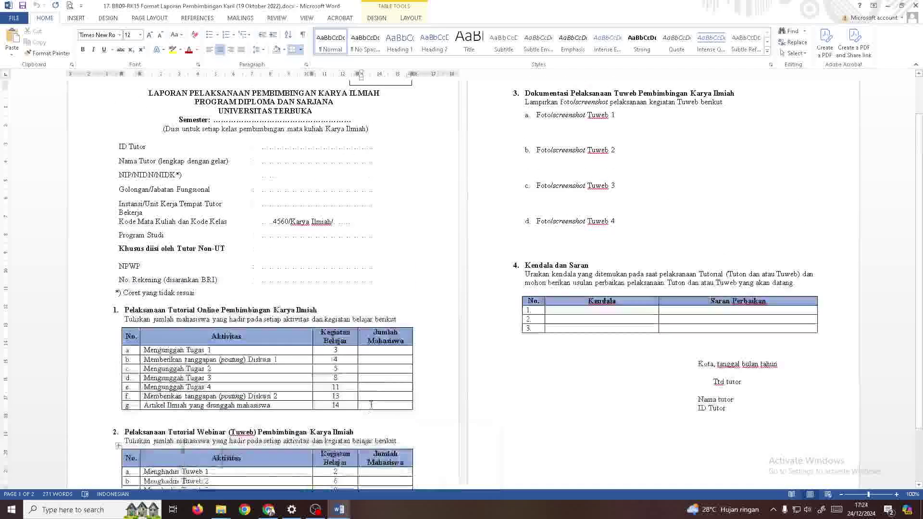
{"action": "left_click", "coordinate": [620, 126]}
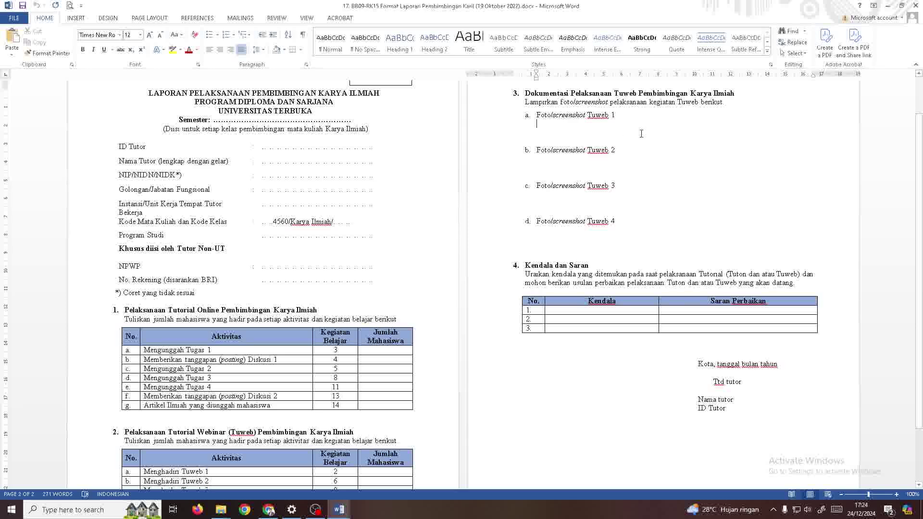
Switch back to WhatsApp Web and download the Tuweb meeting screenshot posted with the attendance list request.
{"action": "left_click", "coordinate": [269, 510]}
{"action": "left_click", "coordinate": [840, 254]}
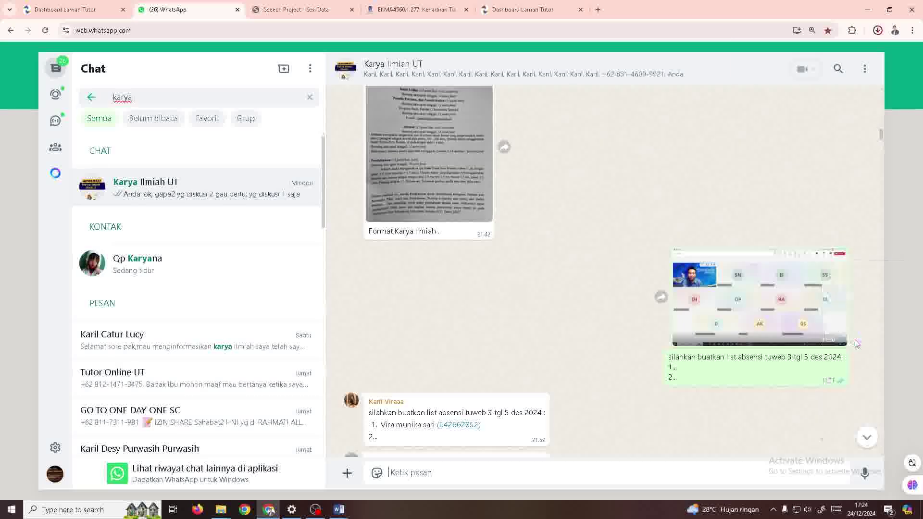
{"action": "left_click", "coordinate": [848, 339]}
Return to the Karil report format in Word and add 16 blank lines below Foto/screenshot Tuweb 1.
{"action": "mouse_move", "coordinate": [354, 510]}
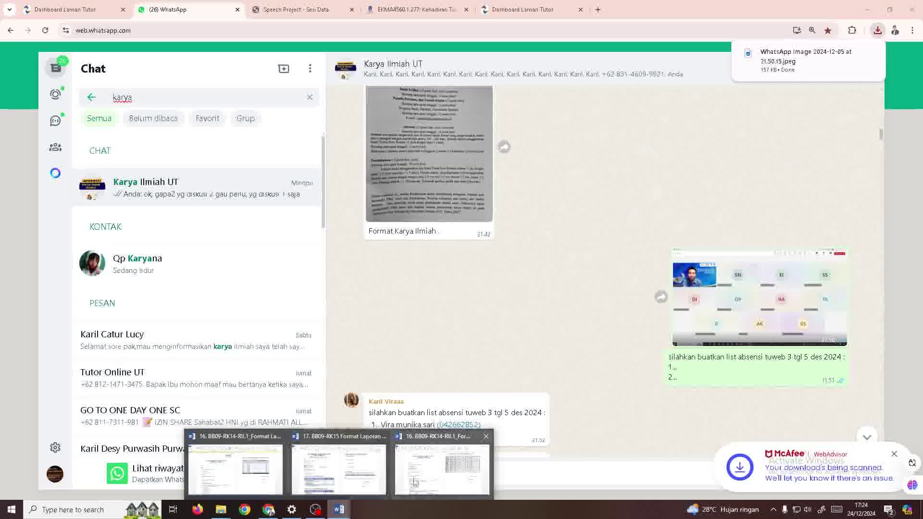
{"action": "left_click", "coordinate": [385, 476]}
{"action": "left_click", "coordinate": [258, 476]}
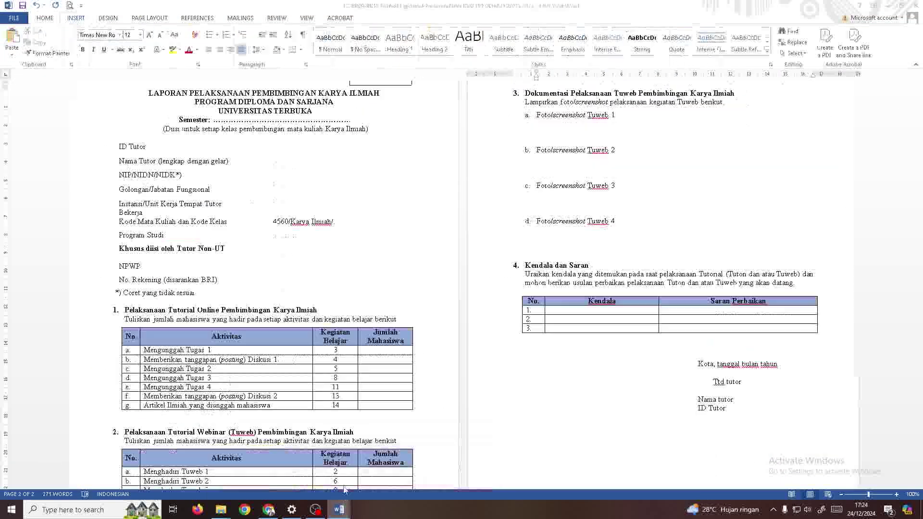
{"action": "left_click", "coordinate": [615, 115]}
{"action": "key", "text": "Return"}
{"action": "key", "text": "Return"}
{"action": "key", "text": "Return"}
{"action": "key", "text": "Return"}
{"action": "key", "text": "Return"}
{"action": "key", "text": "Return"}
{"action": "key", "text": "Return"}
{"action": "key", "text": "Return"}
{"action": "key", "text": "Return"}
{"action": "key", "text": "Return"}
{"action": "key", "text": "Return"}
{"action": "key", "text": "Return"}
{"action": "key", "text": "Return"}
{"action": "key", "text": "Return"}
{"action": "key", "text": "Return"}
{"action": "key", "text": "Return"}
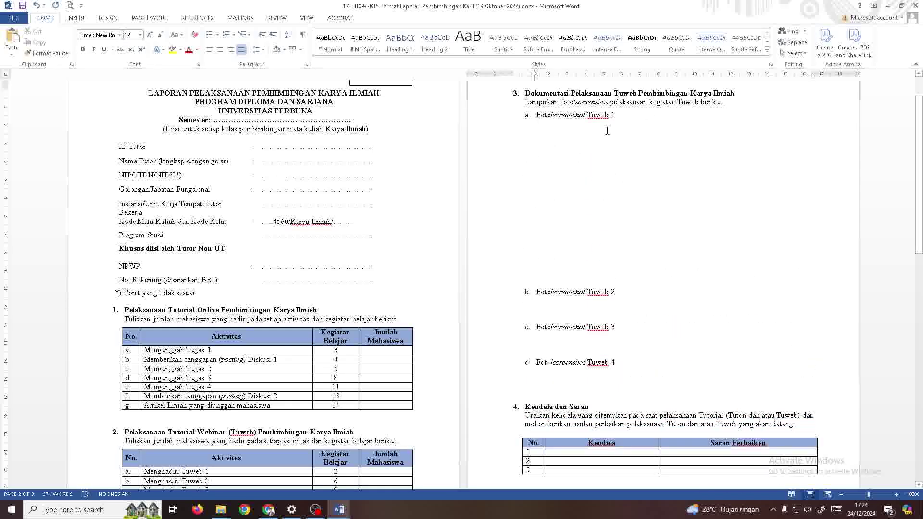
Insert the picture WhatsApp Image 2024-12-05 at 21.50.15.jpeg from Downloads below Foto/screenshot Tuweb 1.
{"action": "left_click", "coordinate": [73, 20]}
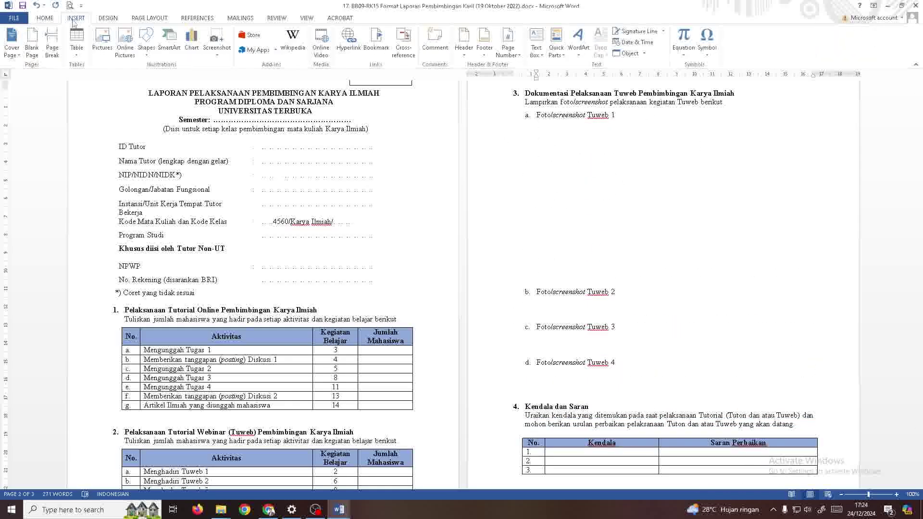
{"action": "left_click", "coordinate": [80, 40]}
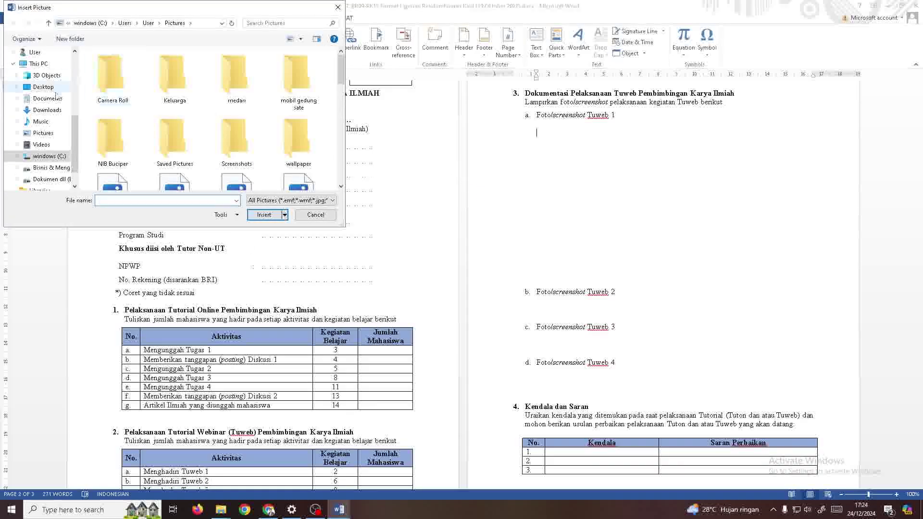
{"action": "left_click", "coordinate": [47, 109]}
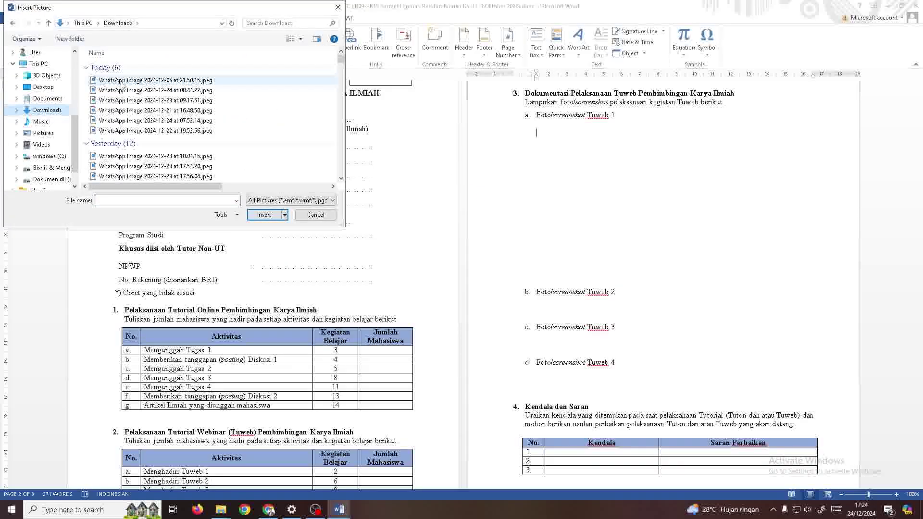
{"action": "double_click", "coordinate": [125, 81]}
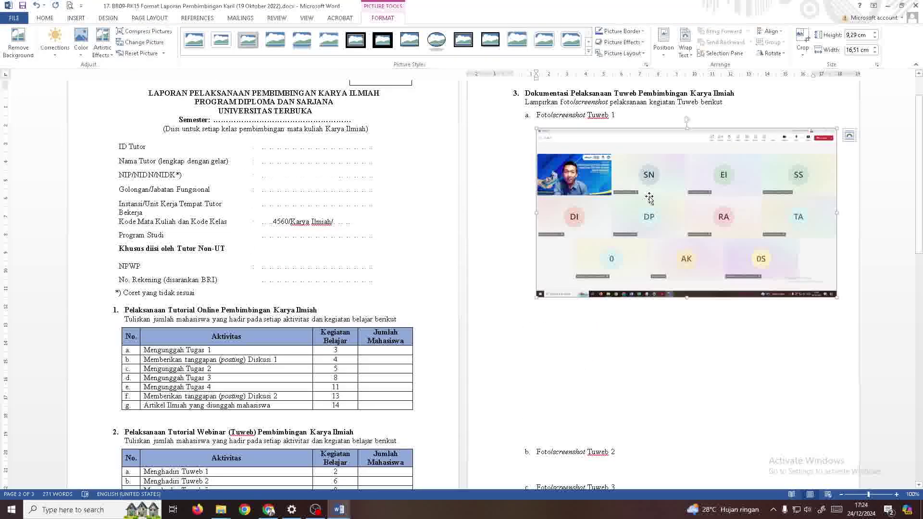
{"action": "left_click", "coordinate": [612, 124]}
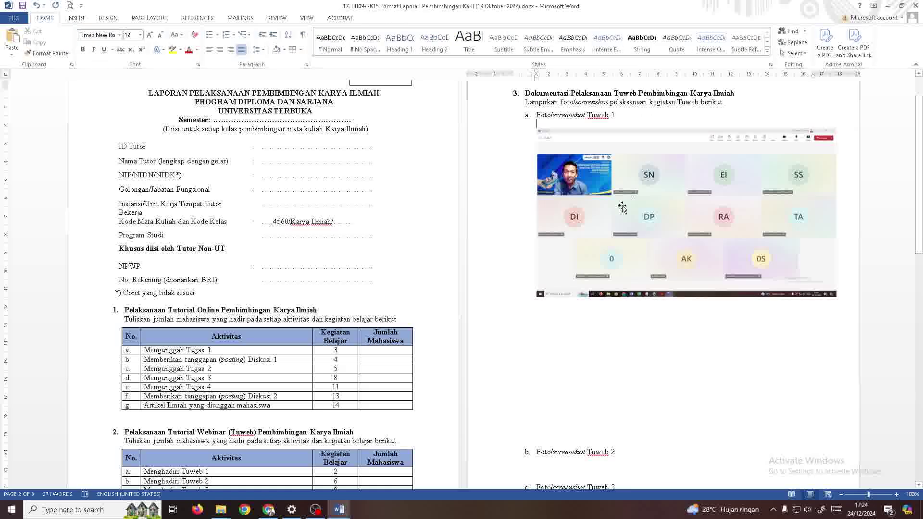
Add the date "(Tgl. 5 Oktober 2024)" after the Foto/screenshot Tuweb 1 heading.
{"action": "left_click", "coordinate": [616, 117]}
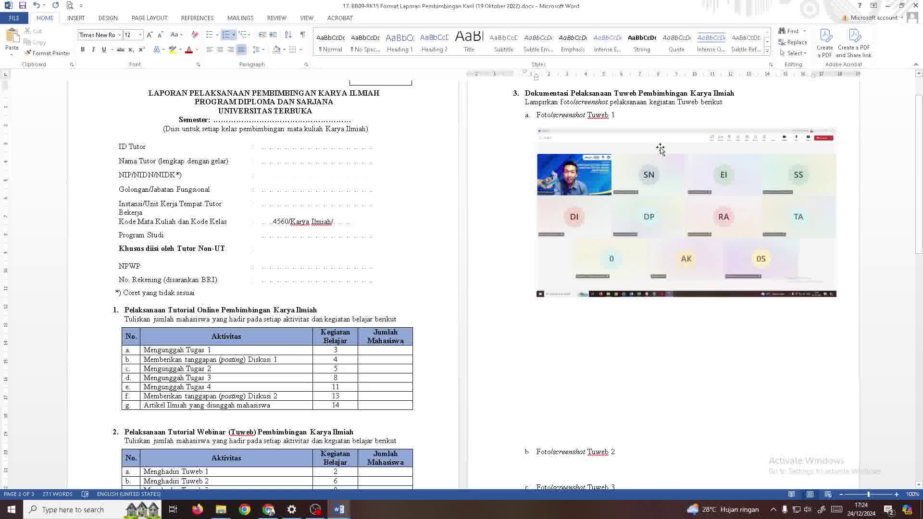
{"action": "type", "text": "(T"}
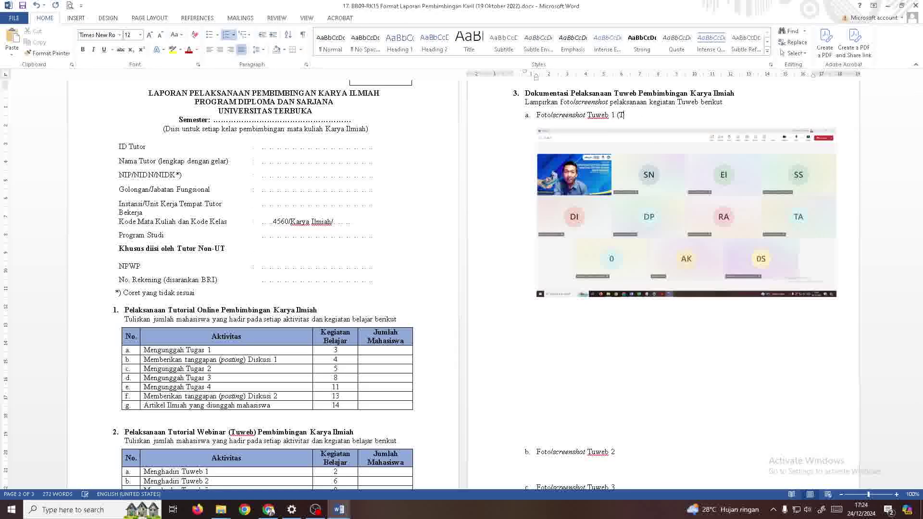
{"action": "type", "text": "gl. 5 Oktober 2024"}
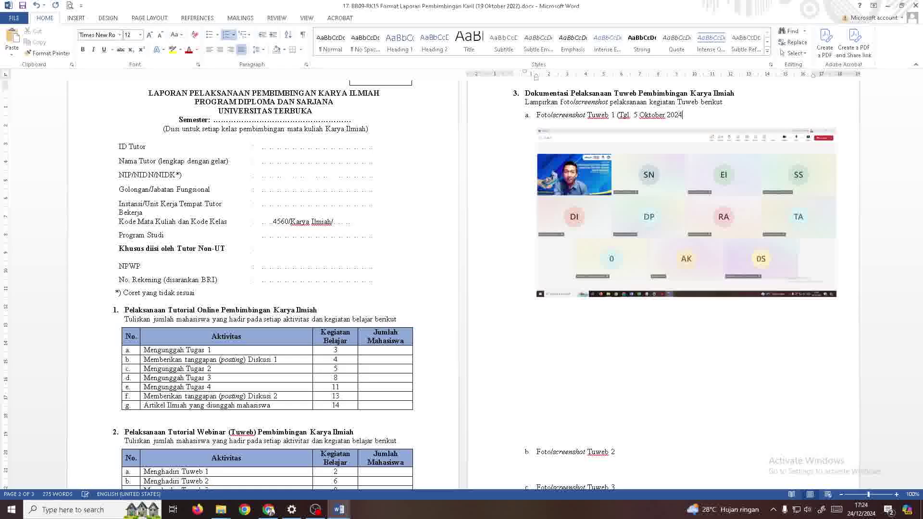
{"action": "type", "text": ")"}
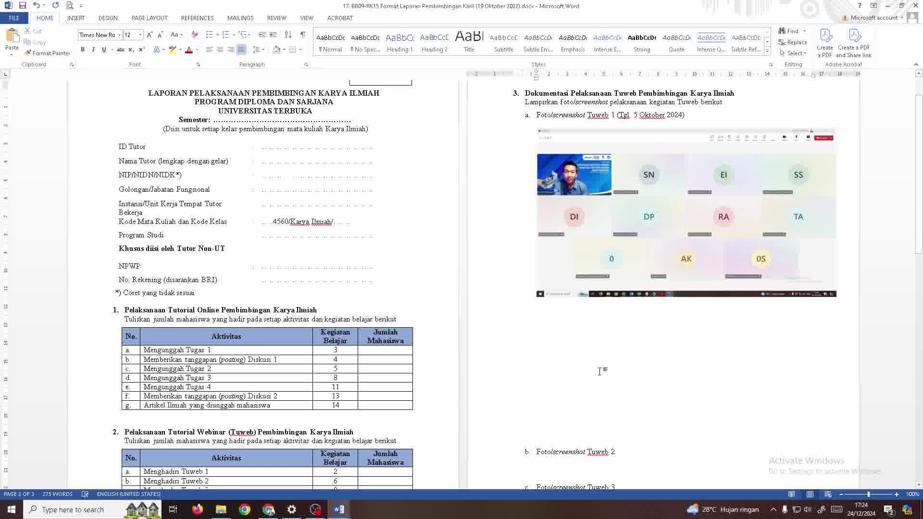
Review the remaining Tuweb screenshot items, the Kendala dan Saran table and the date and signature block.
{"action": "scroll", "coordinate": [665, 311], "scroll_direction": "down", "scroll_amount": 10}
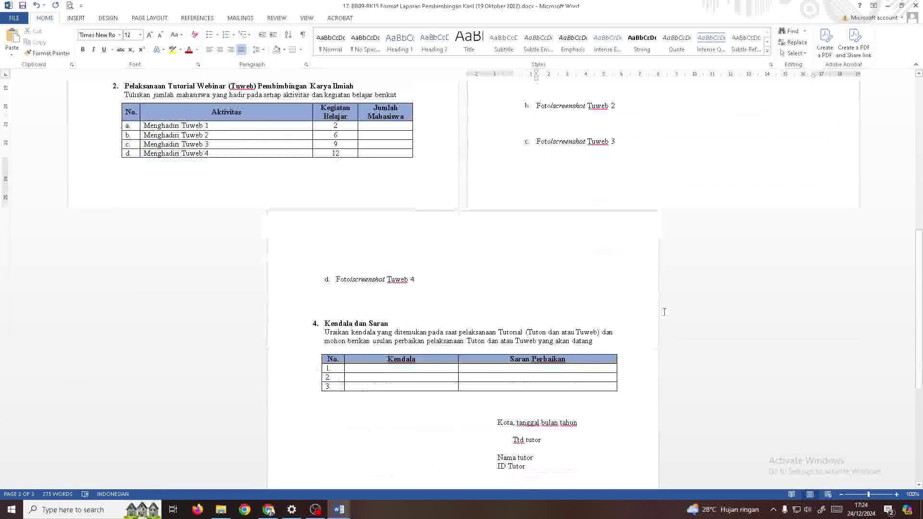
{"action": "scroll", "coordinate": [665, 312], "scroll_direction": "down", "scroll_amount": 1}
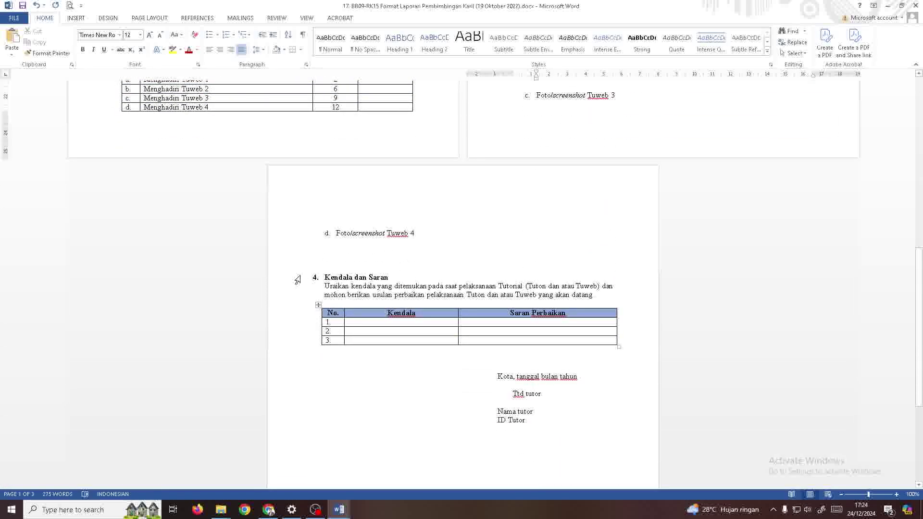
{"action": "scroll", "coordinate": [426, 266], "scroll_direction": "down", "scroll_amount": 2}
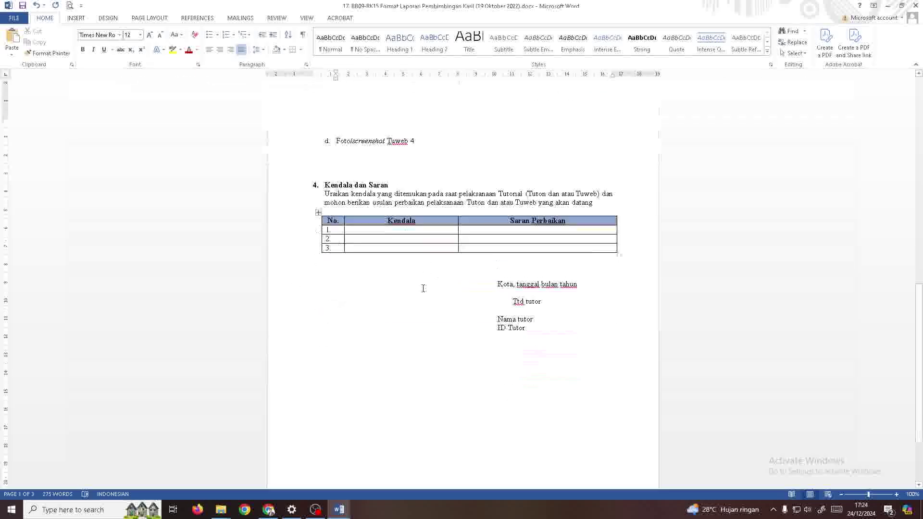
{"action": "left_click", "coordinate": [485, 284]}
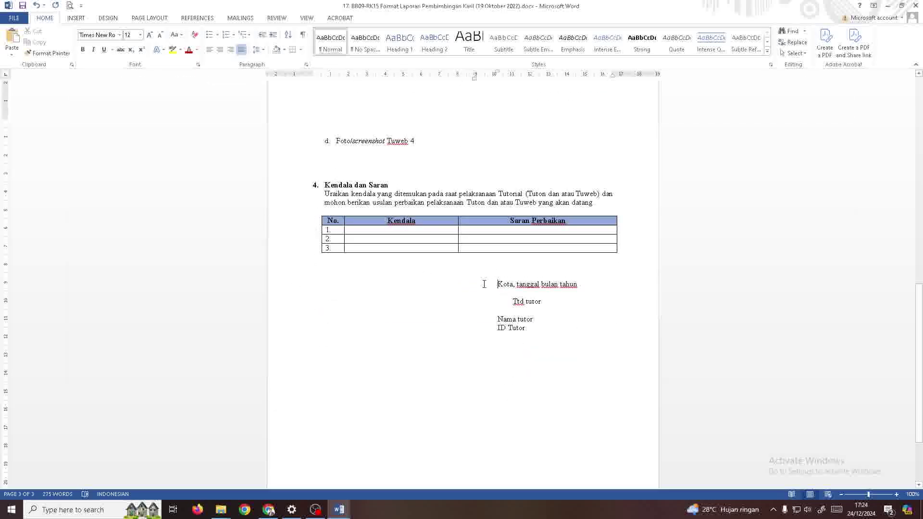
{"action": "left_click", "coordinate": [551, 326]}
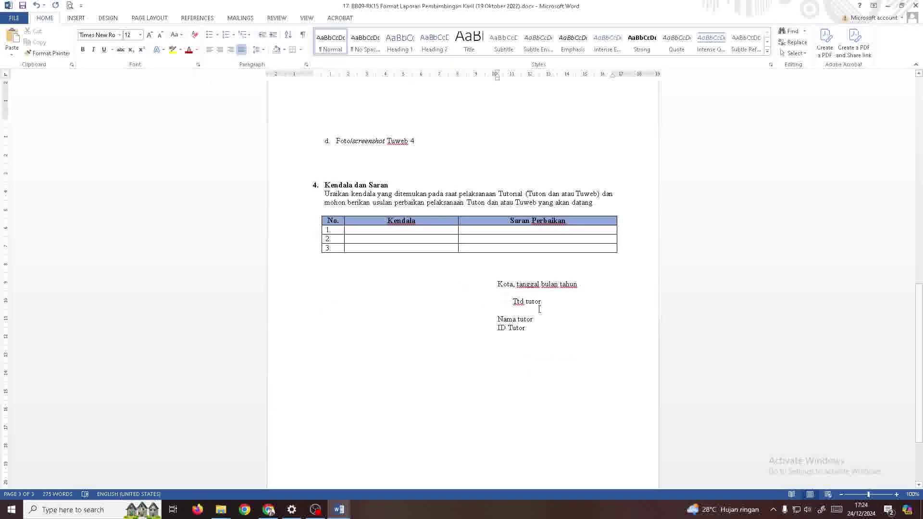
Switch to the Upload Laporan page in Chrome and view the uploaded EKMA4213 Manajemen Keuangan report through to its signature.
{"action": "left_click", "coordinate": [270, 511]}
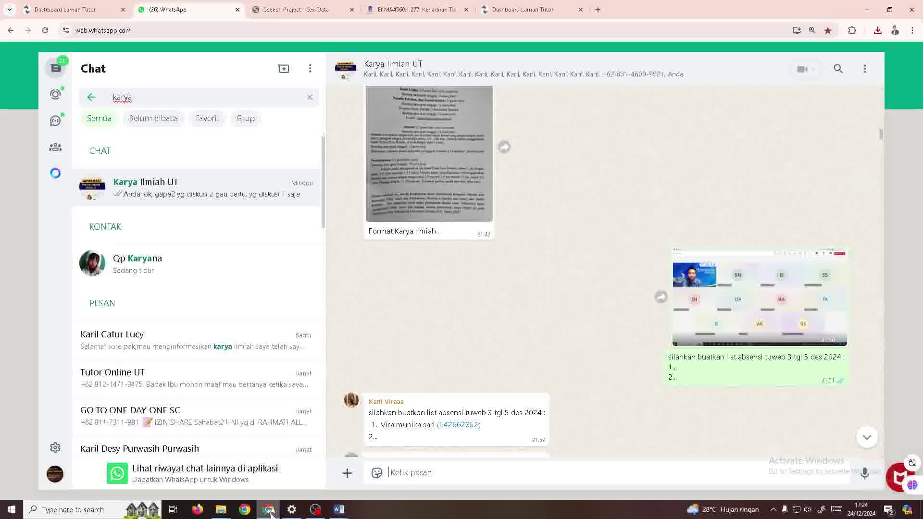
{"action": "left_click", "coordinate": [509, 12]}
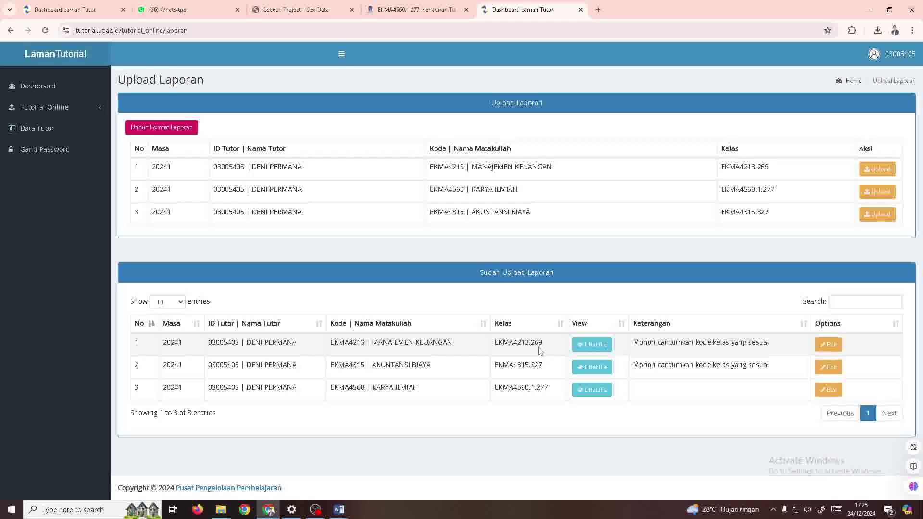
{"action": "left_click", "coordinate": [603, 350]}
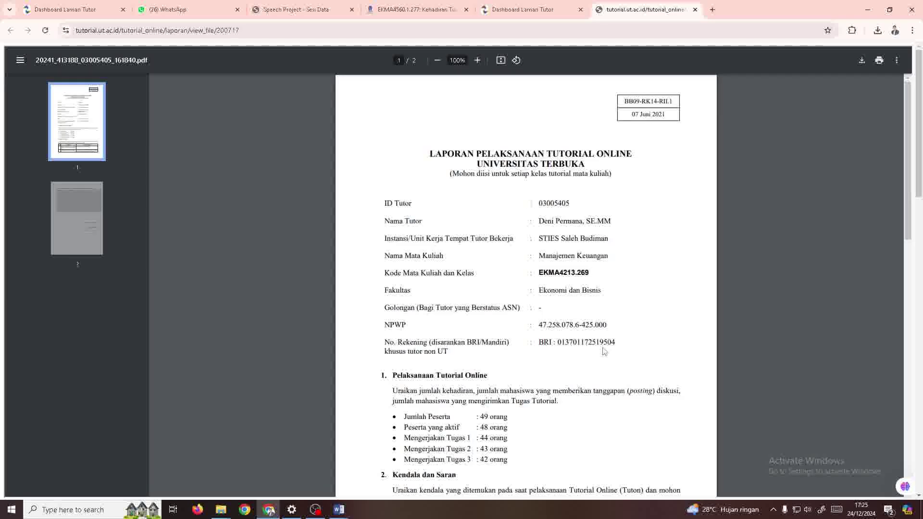
{"action": "scroll", "coordinate": [605, 352], "scroll_direction": "down", "scroll_amount": 10}
{"action": "scroll", "coordinate": [604, 351], "scroll_direction": "down", "scroll_amount": 5}
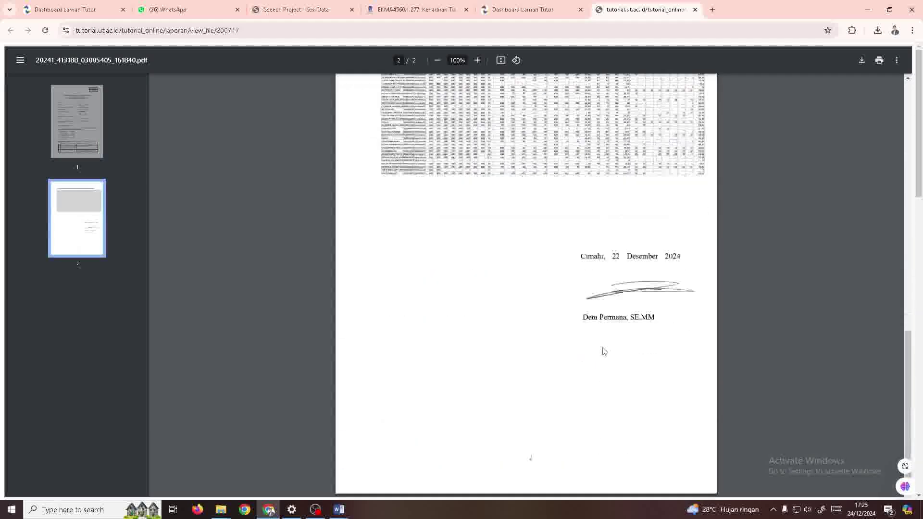
{"action": "scroll", "coordinate": [604, 352], "scroll_direction": "up", "scroll_amount": 13}
{"action": "scroll", "coordinate": [604, 351], "scroll_direction": "down", "scroll_amount": 15}
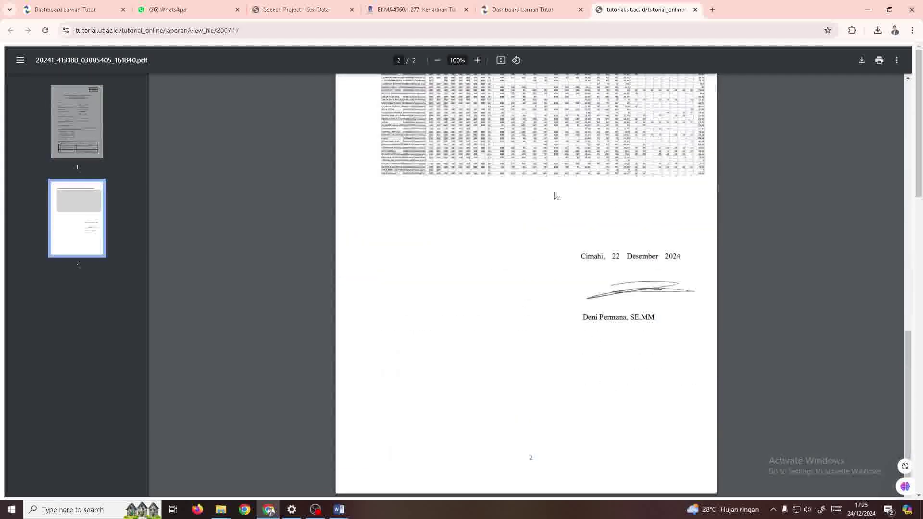
View the uploaded EKMA4560 Karya Ilmiah report through its Tuweb screenshots and Kendala dan Saran table, and return to the Karya Ilmiah attendance page.
{"action": "left_click", "coordinate": [695, 9]}
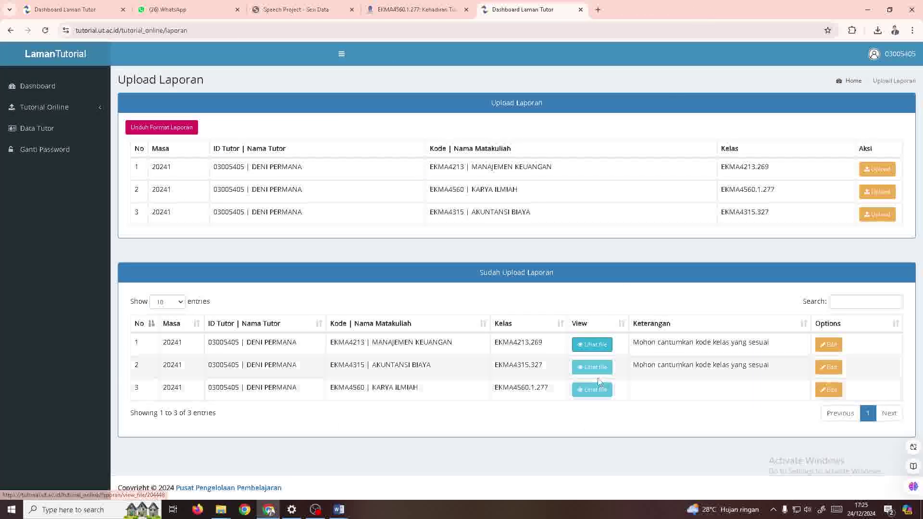
{"action": "left_click", "coordinate": [593, 392]}
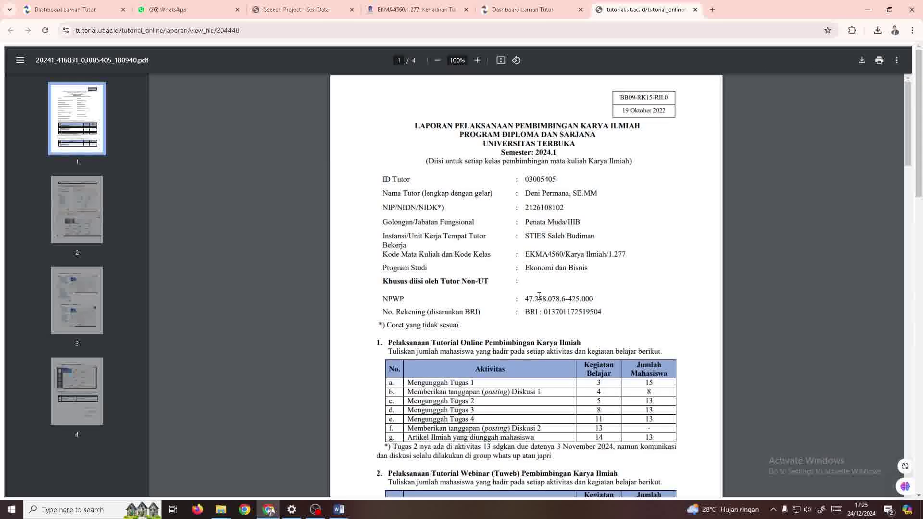
{"action": "scroll", "coordinate": [539, 297], "scroll_direction": "down", "scroll_amount": 20}
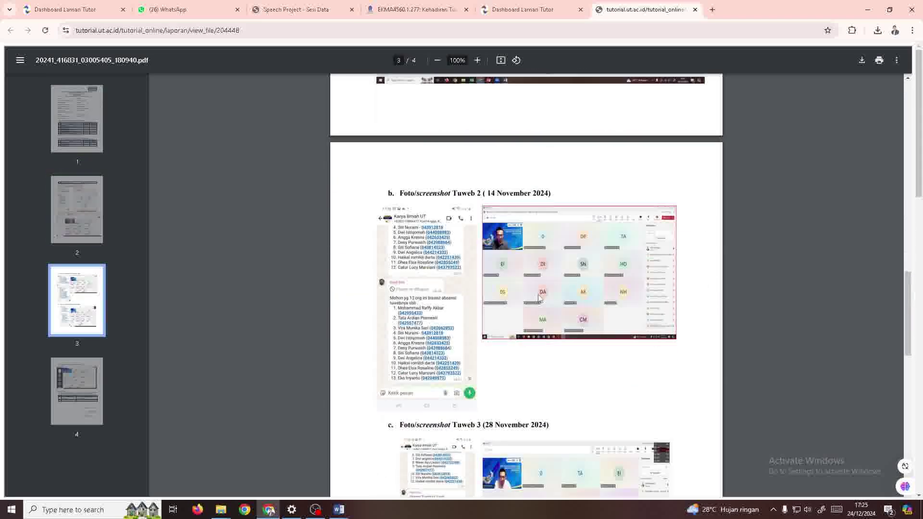
{"action": "scroll", "coordinate": [539, 298], "scroll_direction": "down", "scroll_amount": 3}
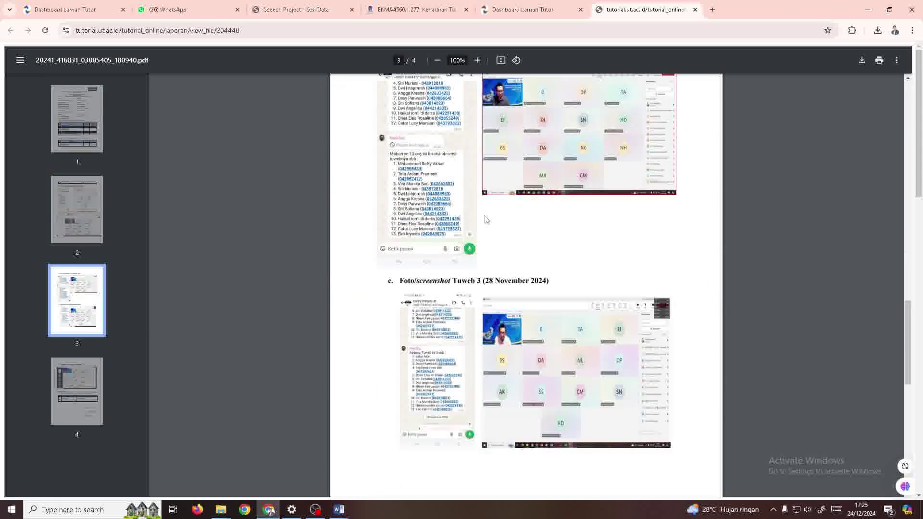
{"action": "scroll", "coordinate": [485, 216], "scroll_direction": "down", "scroll_amount": 3}
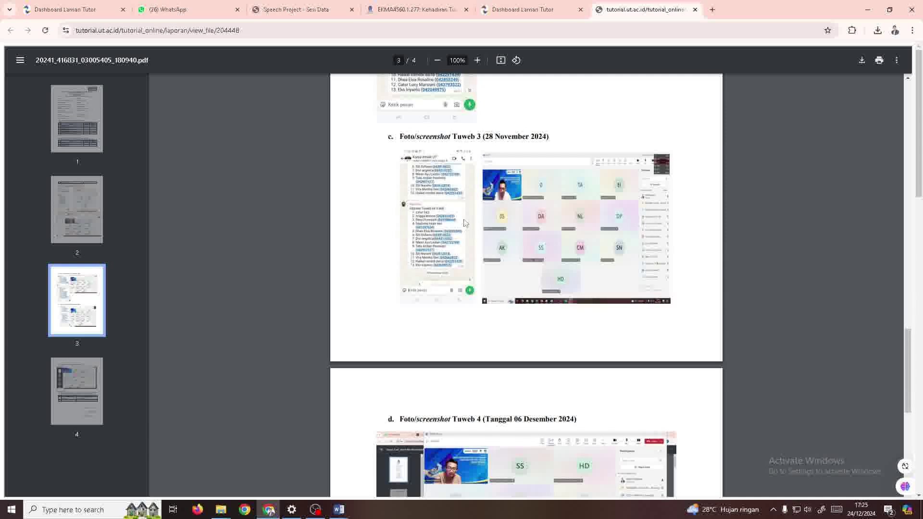
{"action": "scroll", "coordinate": [457, 269], "scroll_direction": "down", "scroll_amount": 8}
{"action": "scroll", "coordinate": [457, 271], "scroll_direction": "up", "scroll_amount": 8}
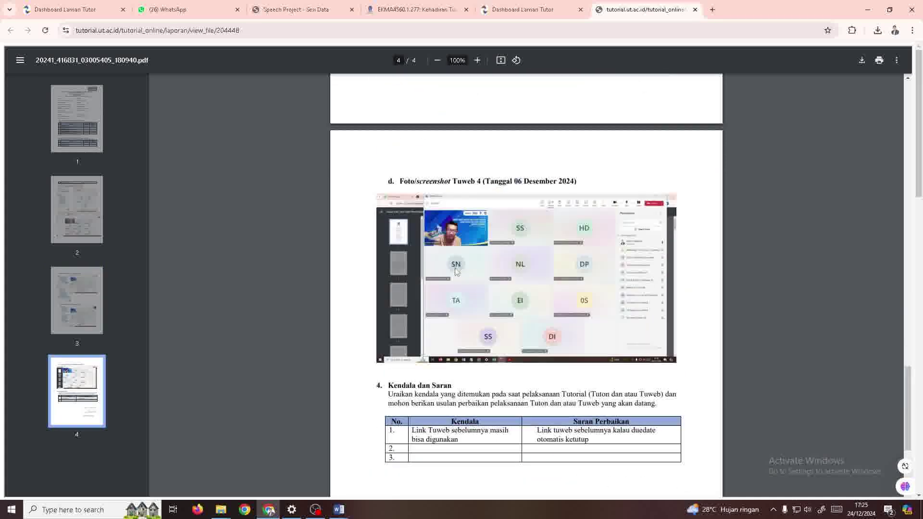
{"action": "left_click", "coordinate": [695, 10]}
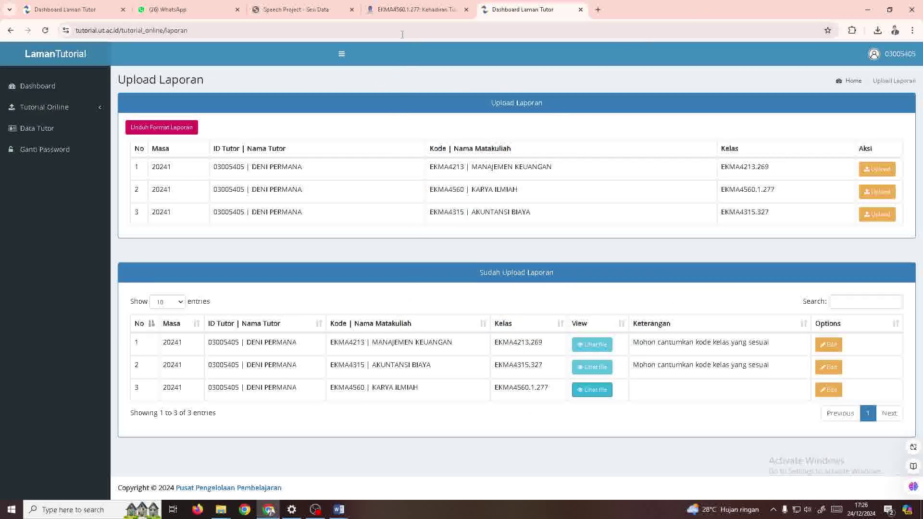
{"action": "left_click", "coordinate": [417, 9]}
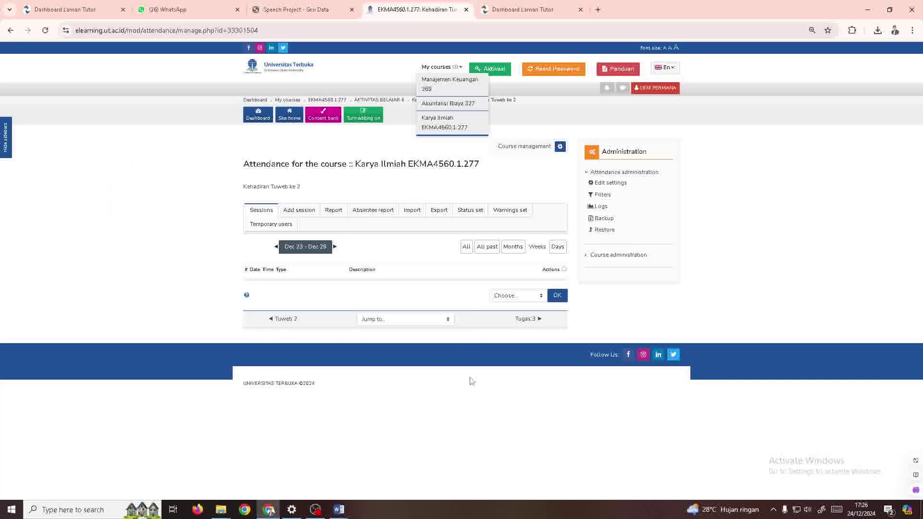